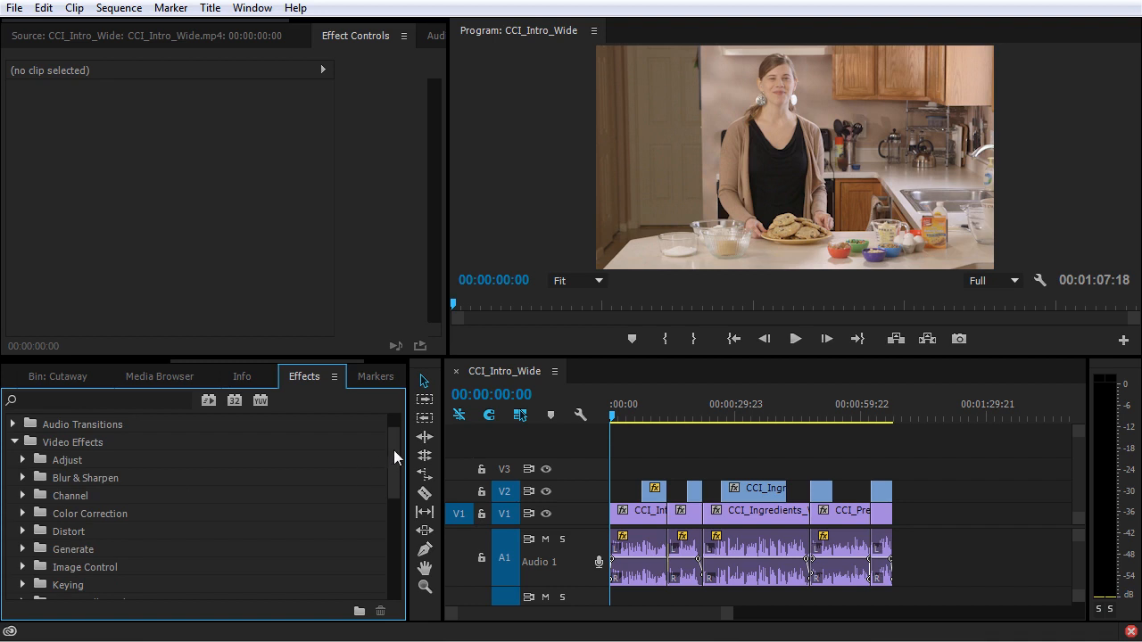
Step: Browse the Adjust, Blur & Sharpen and Color Correction effects within the Video Effects folder
{"action": "scroll", "coordinate": [396, 450], "scroll_direction": "down", "scroll_amount": 1}
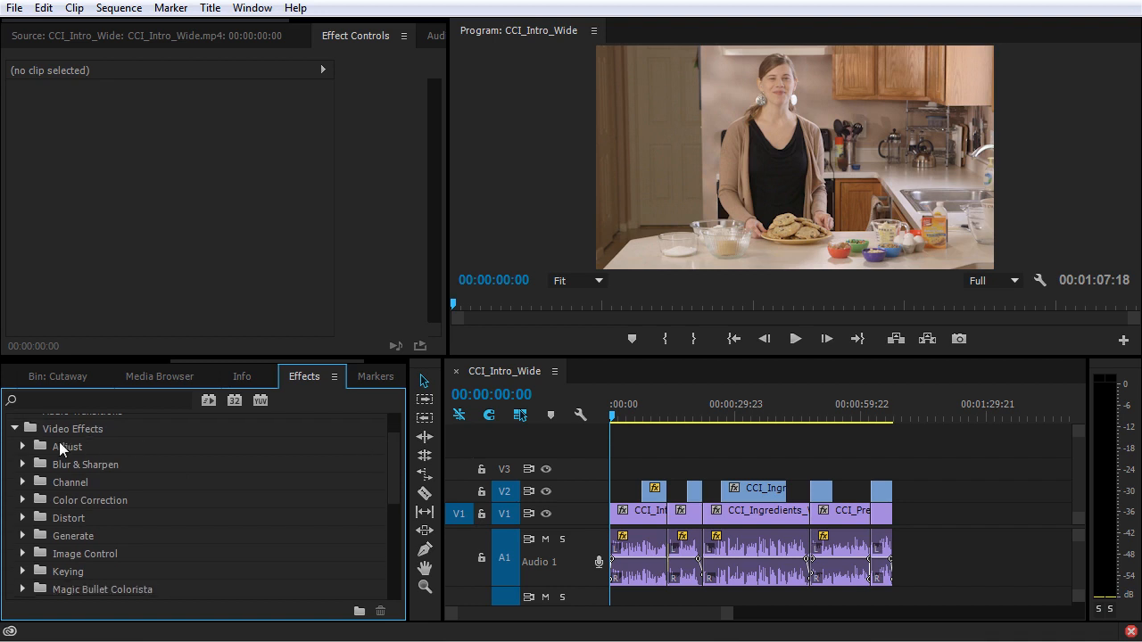
{"action": "left_click", "coordinate": [22, 446]}
{"action": "scroll", "coordinate": [32, 473], "scroll_direction": "down", "scroll_amount": 4}
{"action": "left_click", "coordinate": [22, 555]}
{"action": "scroll", "coordinate": [23, 554], "scroll_direction": "down", "scroll_amount": 5}
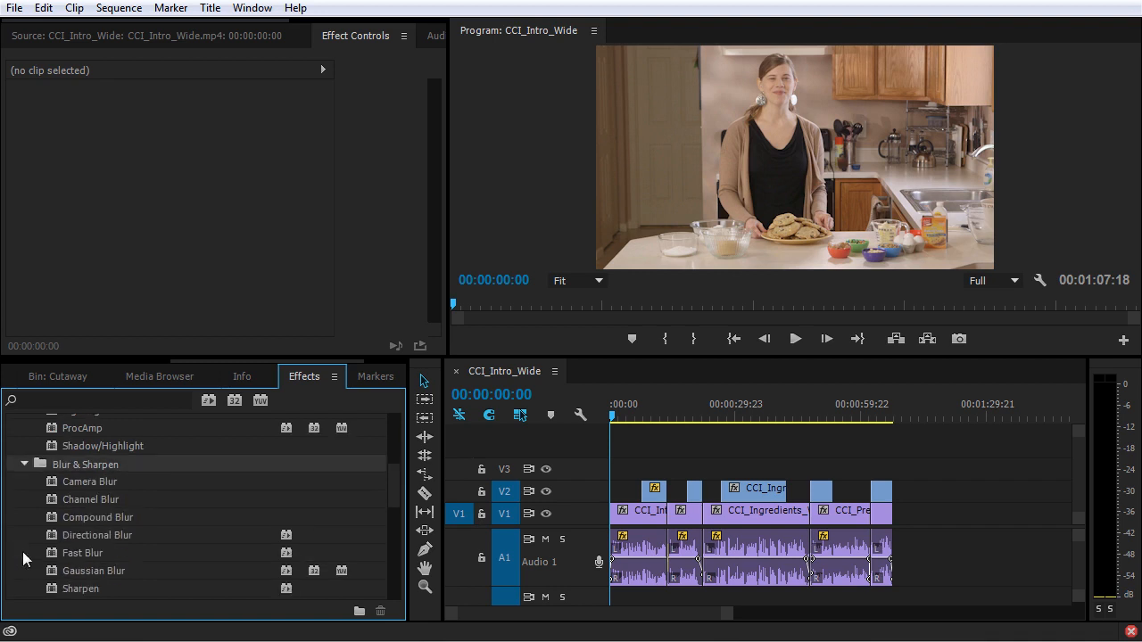
{"action": "left_click", "coordinate": [22, 532]}
{"action": "scroll", "coordinate": [26, 544], "scroll_direction": "down", "scroll_amount": 4}
{"action": "left_click", "coordinate": [23, 553]}
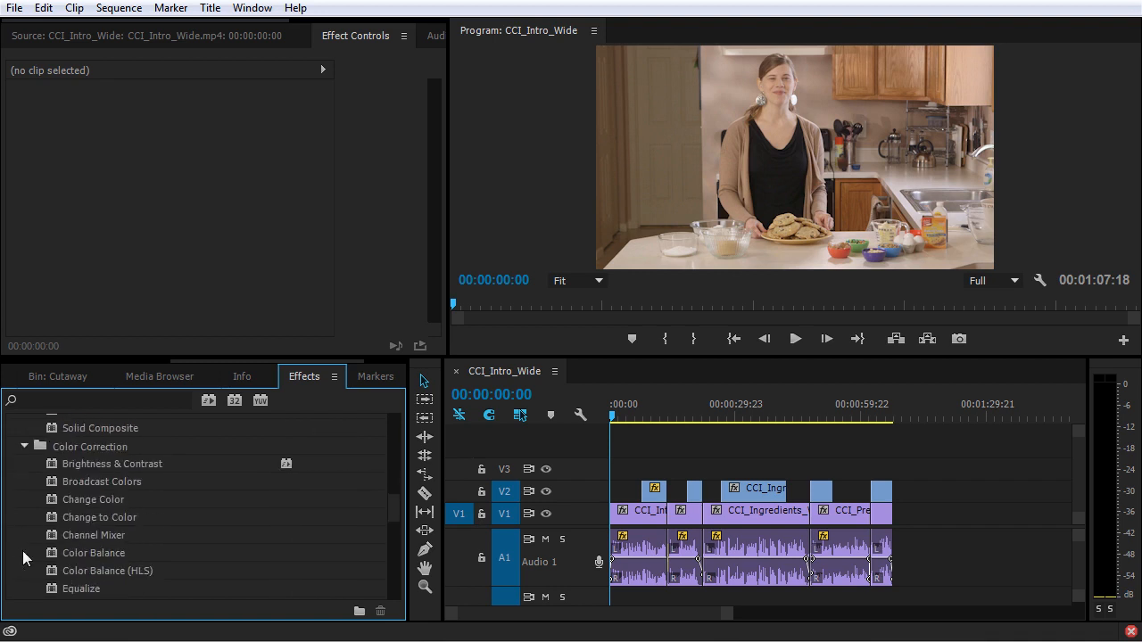
{"action": "scroll", "coordinate": [25, 554], "scroll_direction": "down", "scroll_amount": 6}
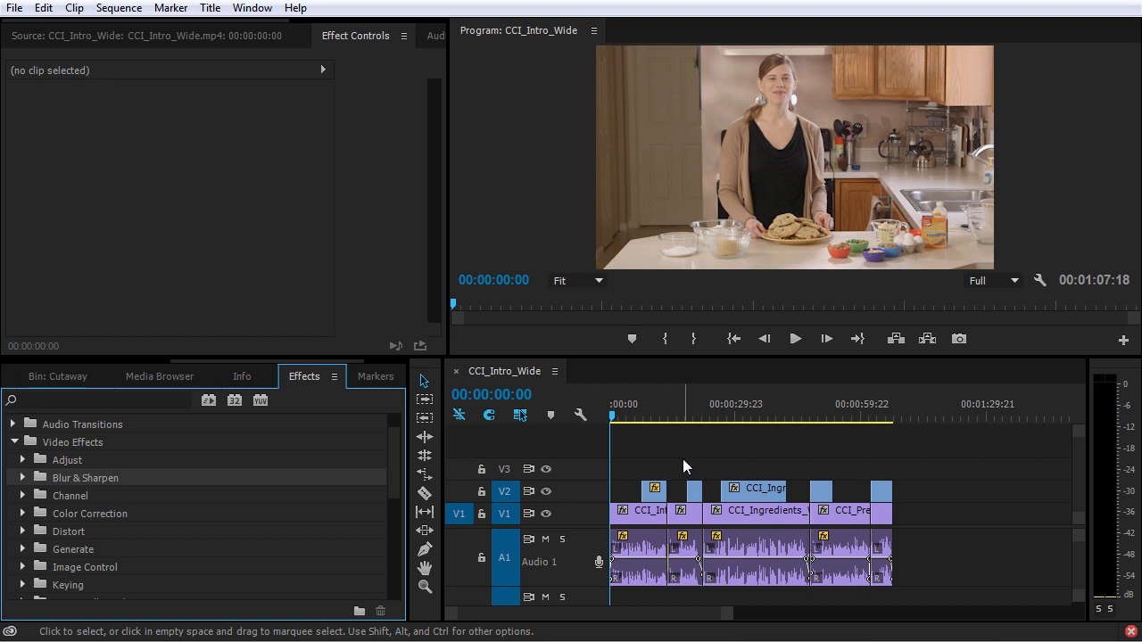
Step: Go to 00:01:04:08, search effects for "fast", and apply Fast Color Corrector to the last V2 clip with enlarged effect controls
{"action": "left_click", "coordinate": [879, 407]}
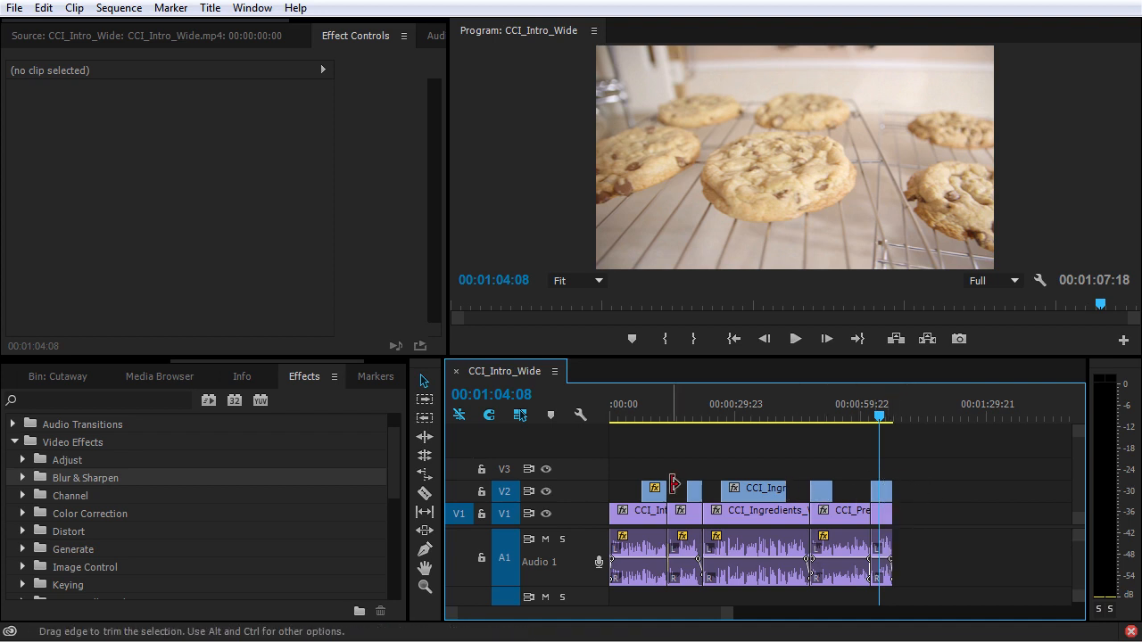
{"action": "key", "text": "shift+7"}
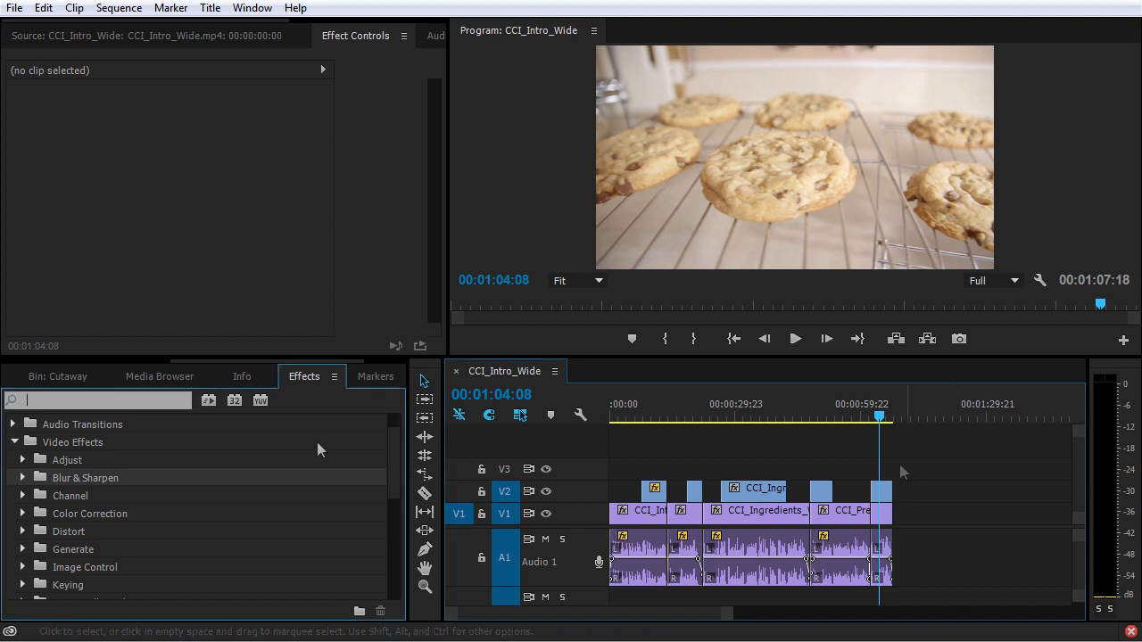
{"action": "type", "text": "fast"}
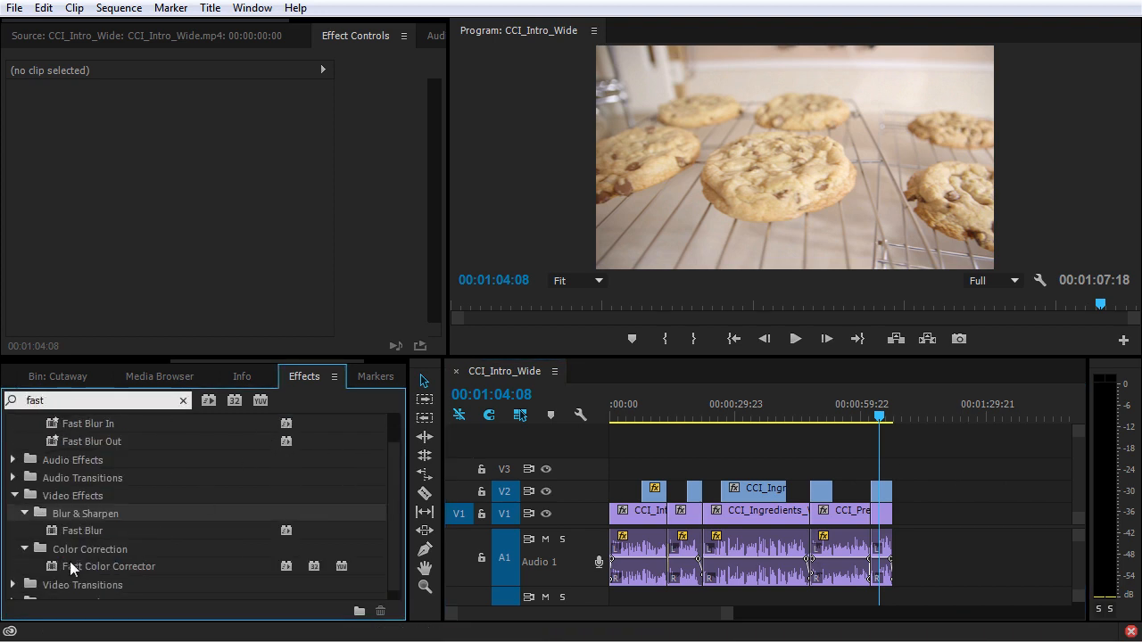
{"action": "left_click_drag", "start_coordinate": [70, 561], "coordinate": [886, 494]}
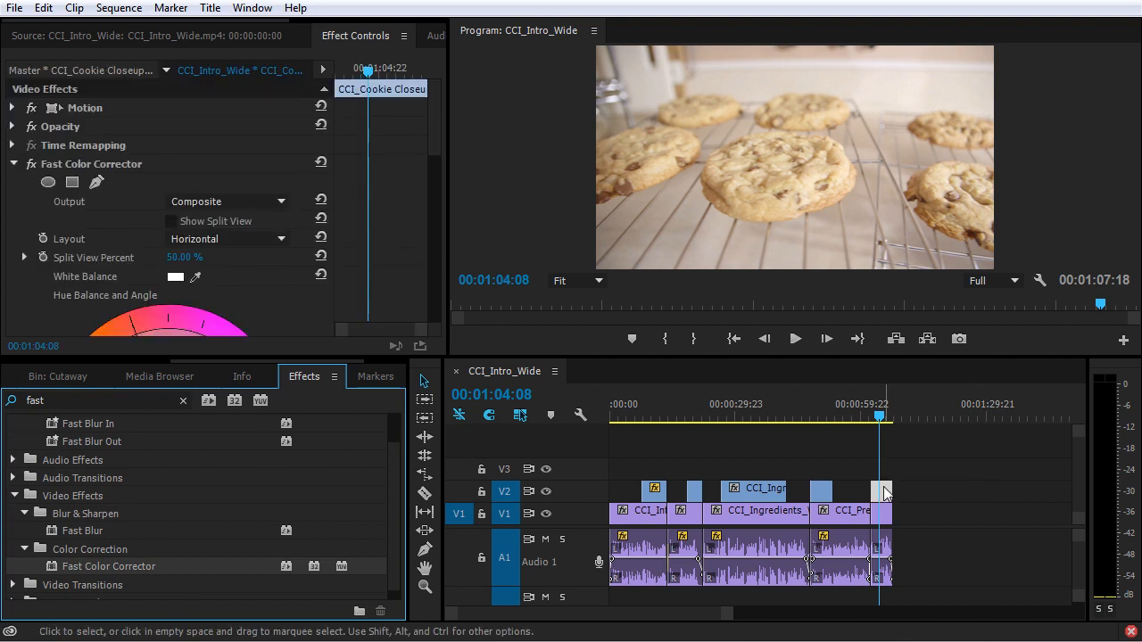
{"action": "left_click_drag", "start_coordinate": [447, 359], "coordinate": [627, 476]}
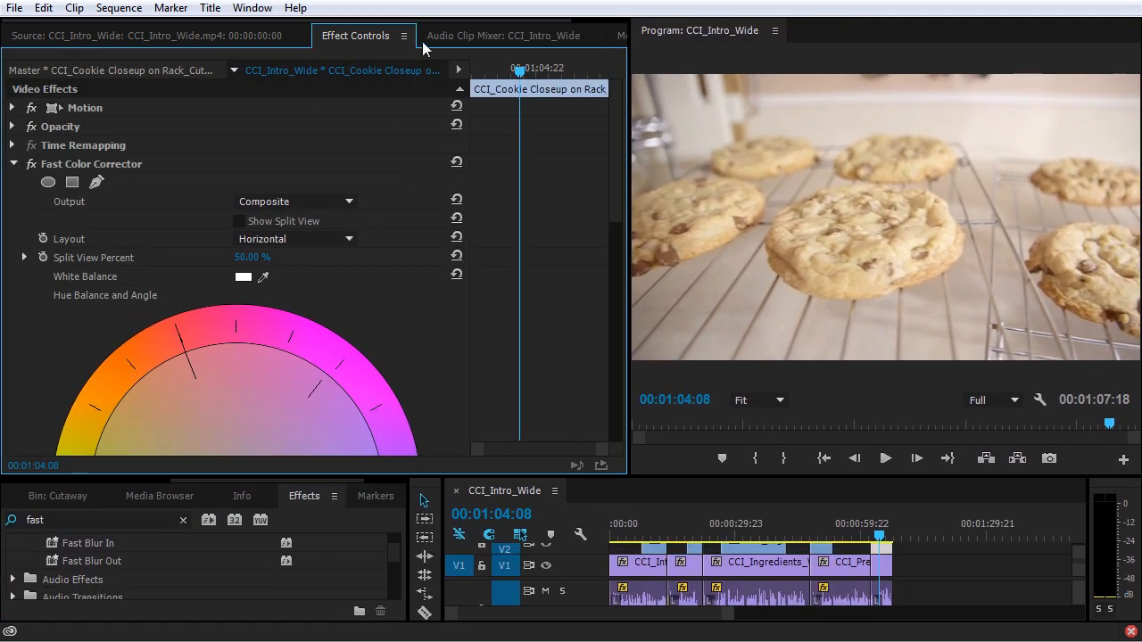
Step: Review the Fast Color Corrector settings and try shifting the hue balance slightly toward magenta
{"action": "scroll", "coordinate": [487, 352], "scroll_direction": "down", "scroll_amount": 5}
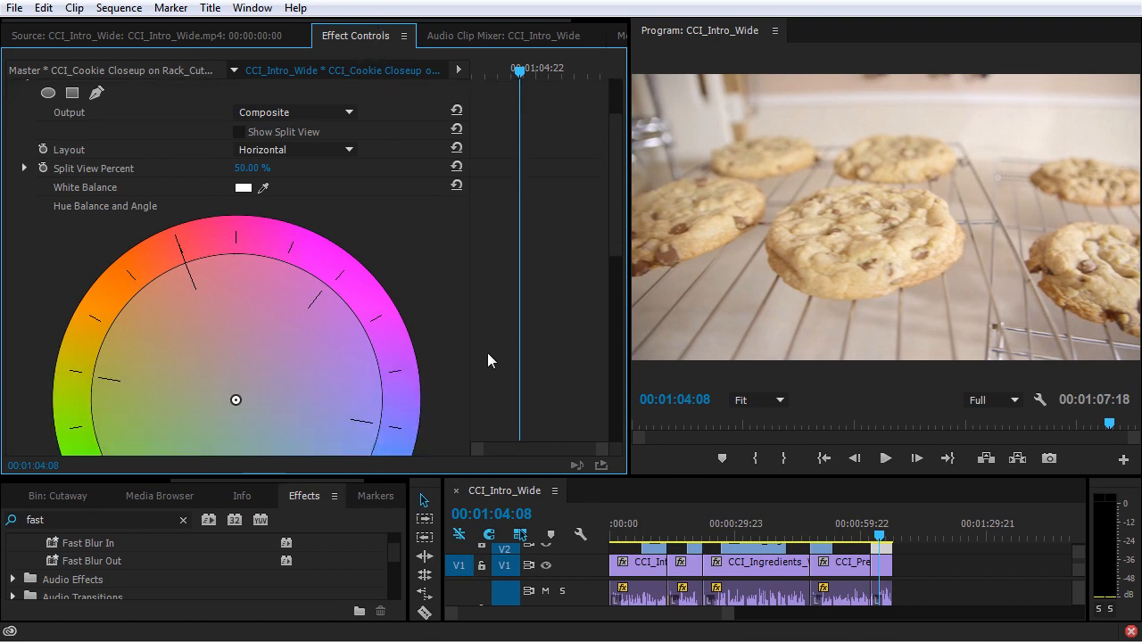
{"action": "scroll", "coordinate": [485, 360], "scroll_direction": "up", "scroll_amount": 4}
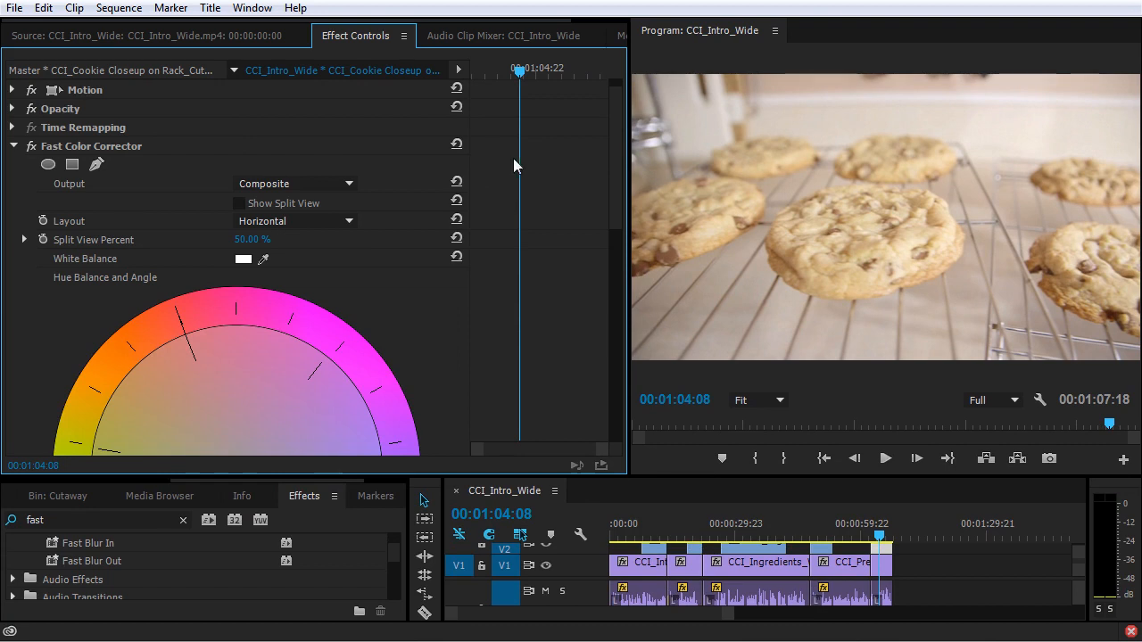
{"action": "scroll", "coordinate": [400, 335], "scroll_direction": "down", "scroll_amount": 6}
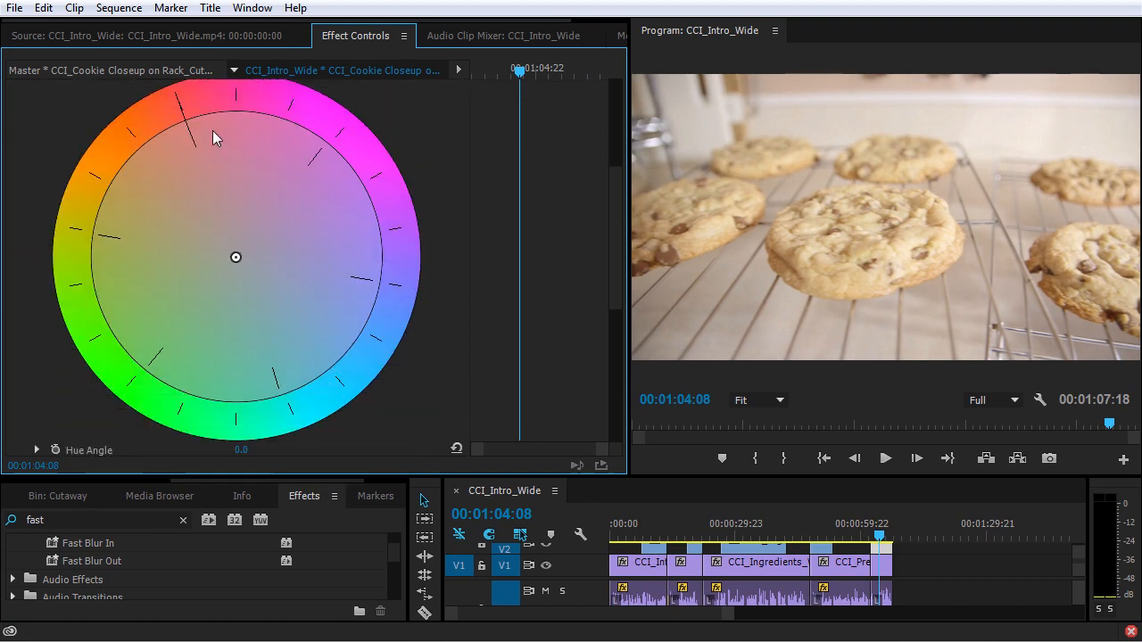
{"action": "mouse_move", "coordinate": [253, 272]}
{"action": "left_mouse_down"}
{"action": "mouse_move", "coordinate": [261, 281]}
{"action": "mouse_move", "coordinate": [170, 135]}
{"action": "mouse_move", "coordinate": [94, 230]}
{"action": "mouse_move", "coordinate": [413, 361]}
{"action": "mouse_move", "coordinate": [294, 116]}
{"action": "mouse_move", "coordinate": [147, 449]}
{"action": "mouse_move", "coordinate": [447, 383]}
{"action": "mouse_move", "coordinate": [382, 366]}
{"action": "mouse_move", "coordinate": [235, 256]}
{"action": "mouse_move", "coordinate": [266, 294]}
{"action": "mouse_move", "coordinate": [282, 199]}
{"action": "mouse_move", "coordinate": [232, 255]}
{"action": "mouse_move", "coordinate": [314, 173]}
{"action": "mouse_move", "coordinate": [243, 252]}
{"action": "left_mouse_up"}
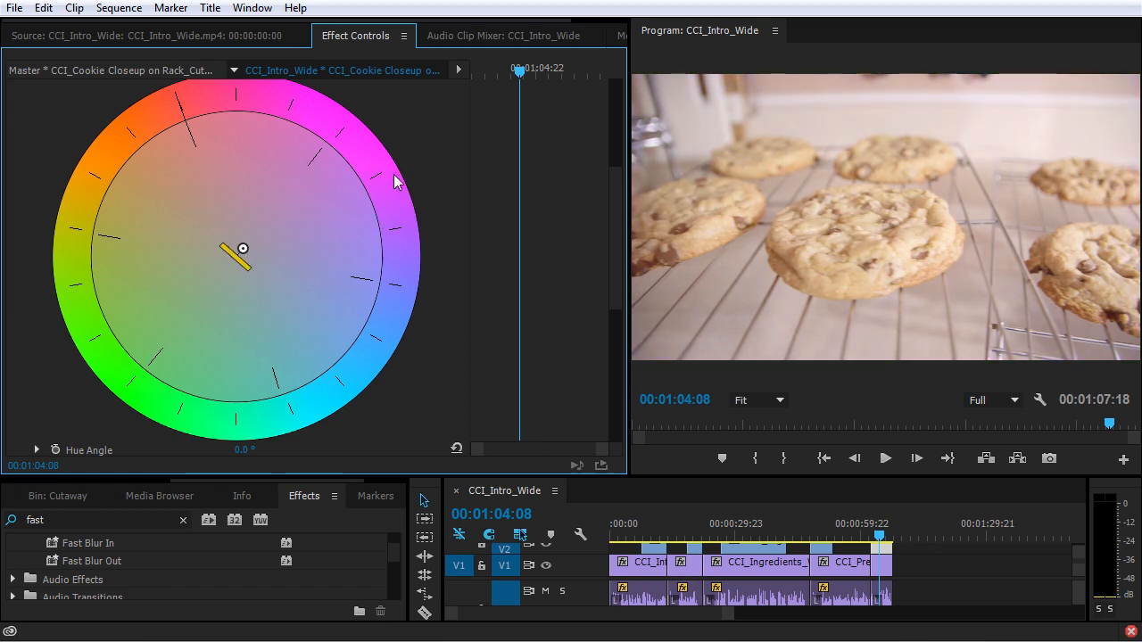
{"action": "scroll", "coordinate": [421, 364], "scroll_direction": "down", "scroll_amount": 1}
{"action": "scroll", "coordinate": [411, 348], "scroll_direction": "up", "scroll_amount": 3}
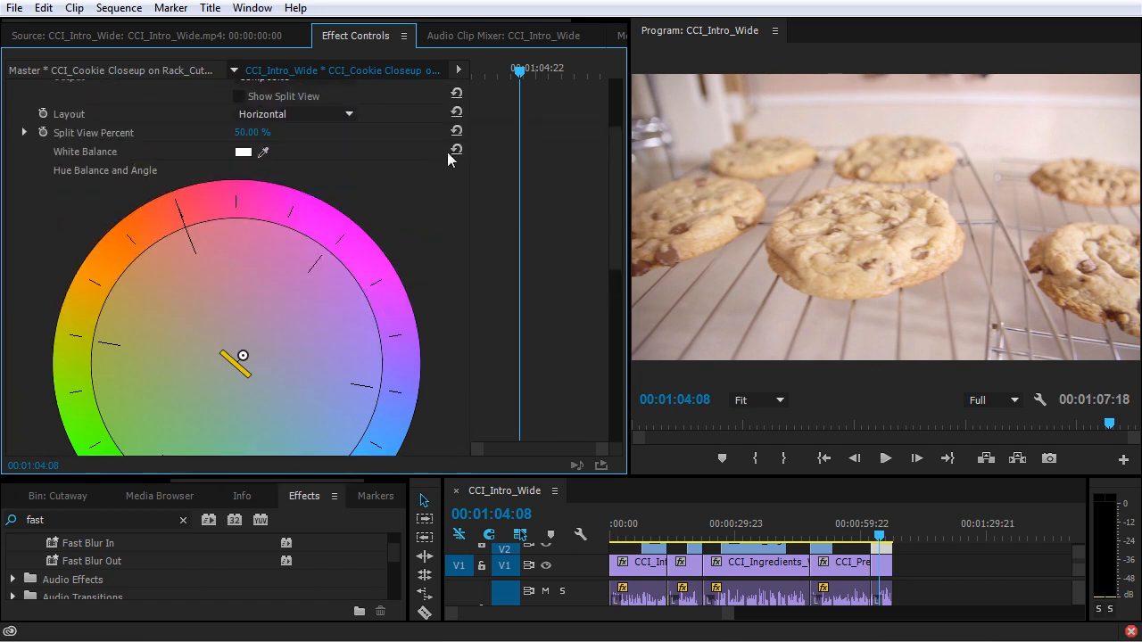
{"action": "scroll", "coordinate": [439, 294], "scroll_direction": "down", "scroll_amount": 5}
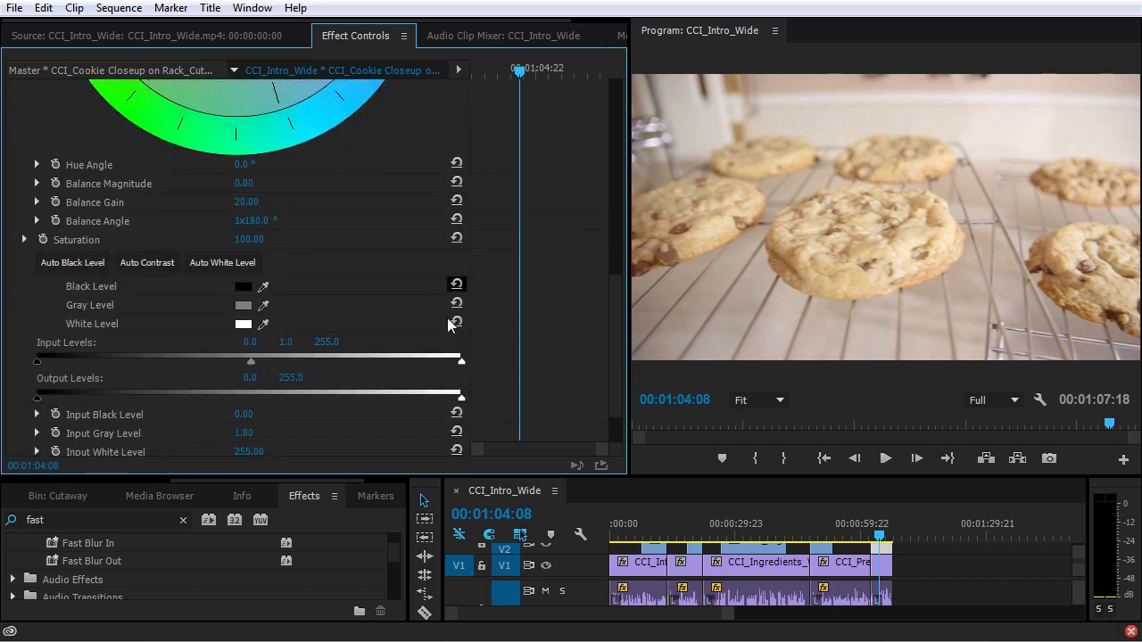
{"action": "scroll", "coordinate": [438, 312], "scroll_direction": "down", "scroll_amount": 1}
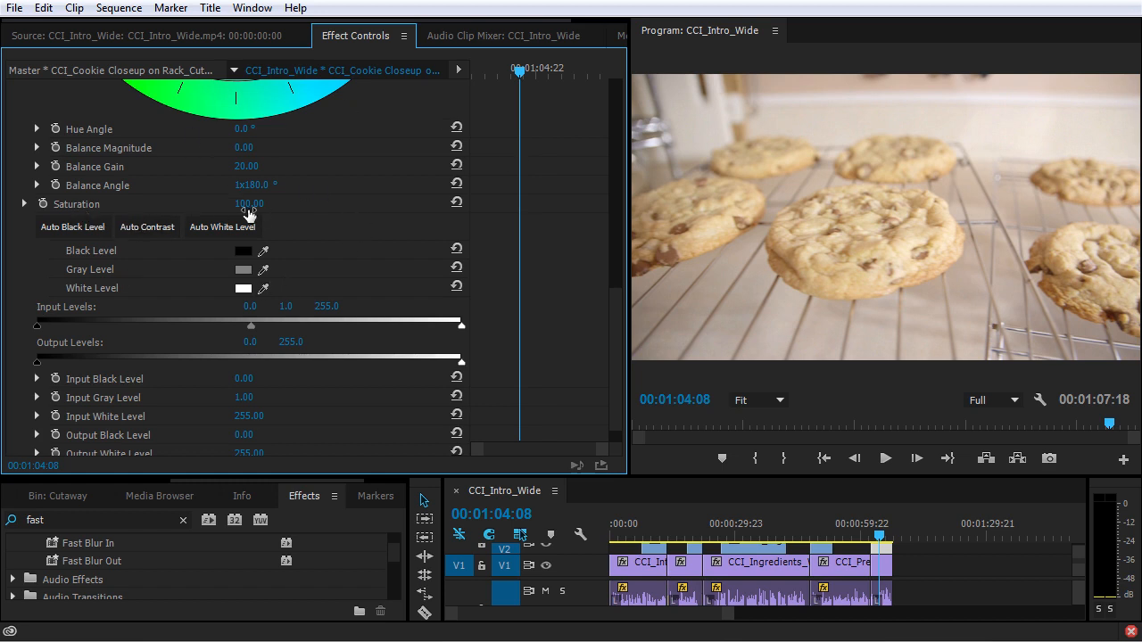
Step: Set the Fast Color Corrector's saturation to 120 and shift its hue balance toward blue, with a balance magnitude of about 11
{"action": "left_click_drag", "start_coordinate": [249, 204], "coordinate": [292, 203]}
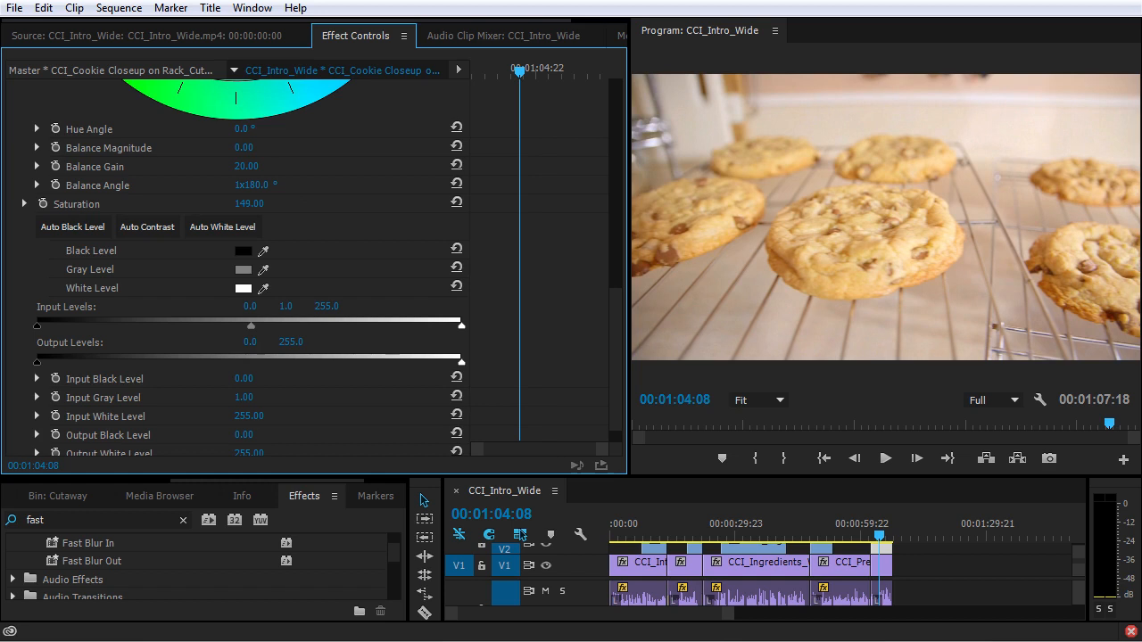
{"action": "left_click_drag", "start_coordinate": [255, 204], "coordinate": [255, 203]}
{"action": "scroll", "coordinate": [355, 225], "scroll_direction": "up", "scroll_amount": 4}
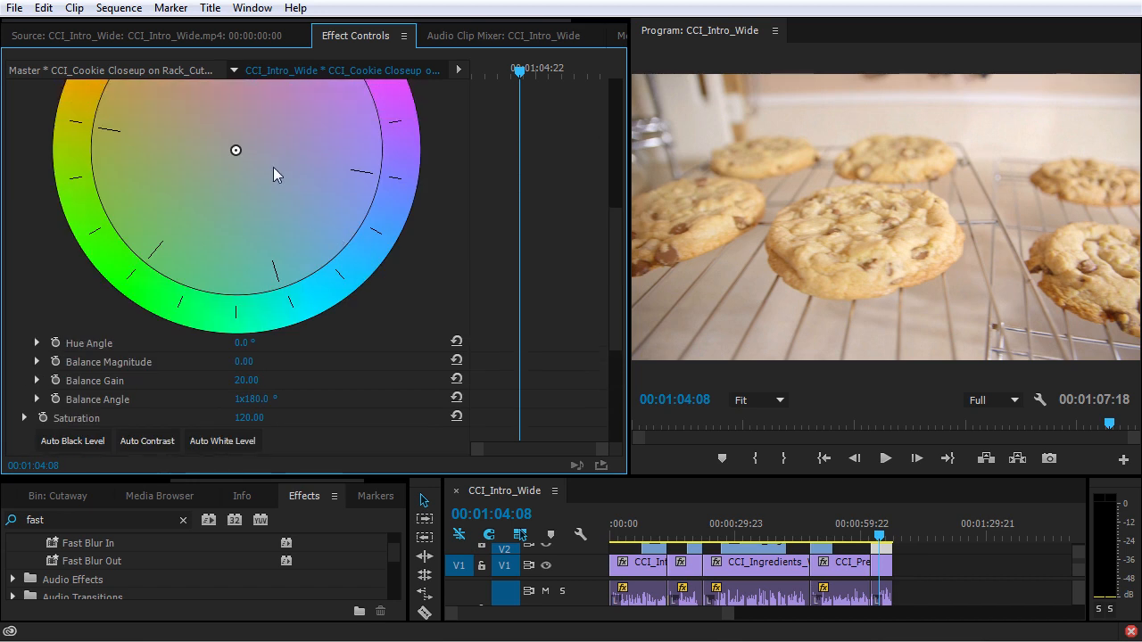
{"action": "left_click_drag", "start_coordinate": [235, 154], "coordinate": [246, 164]}
Step: Set the Fast Color Corrector's input levels to about 28.9 black, 0.92 gray and 239.5 white
{"action": "scroll", "coordinate": [285, 255], "scroll_direction": "down", "scroll_amount": 6}
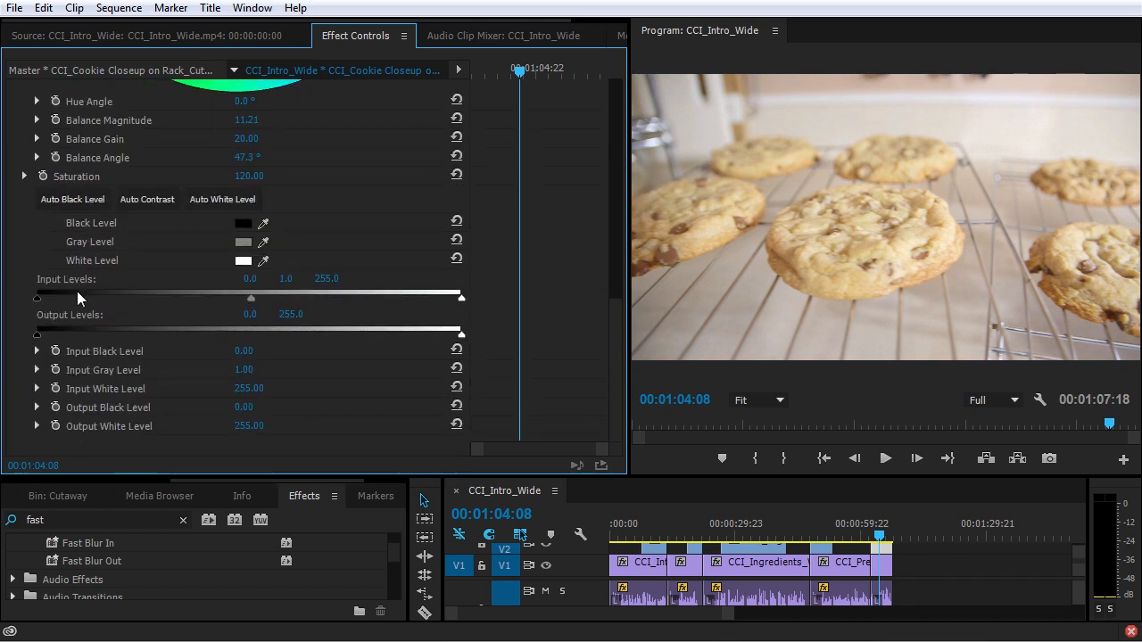
{"action": "left_click_drag", "start_coordinate": [37, 298], "coordinate": [85, 306]}
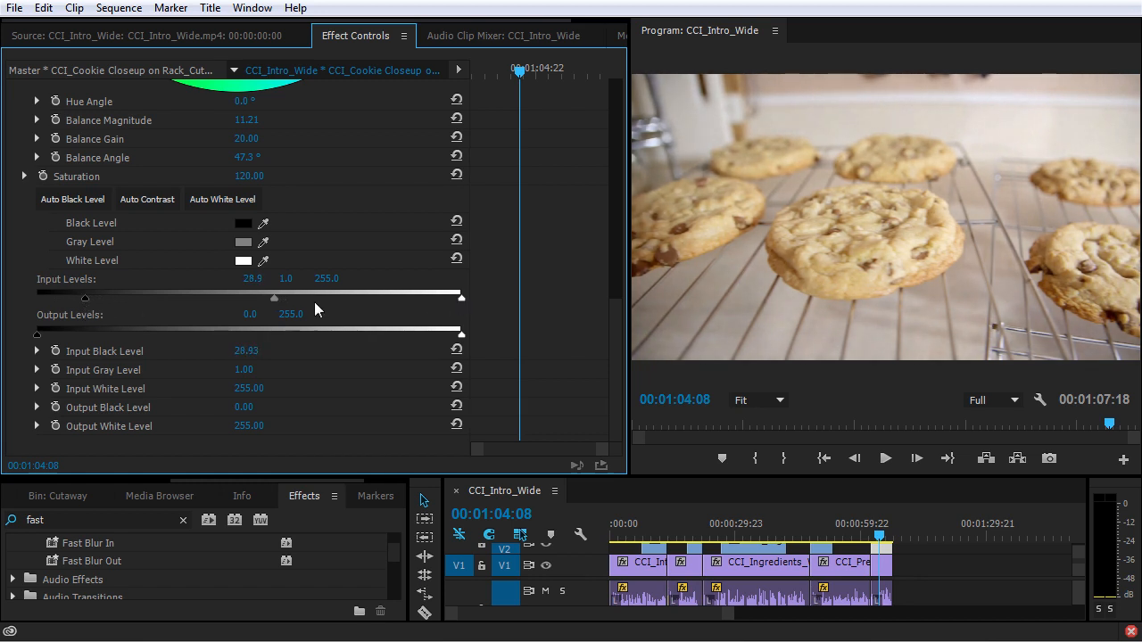
{"action": "left_click_drag", "start_coordinate": [277, 304], "coordinate": [272, 305]}
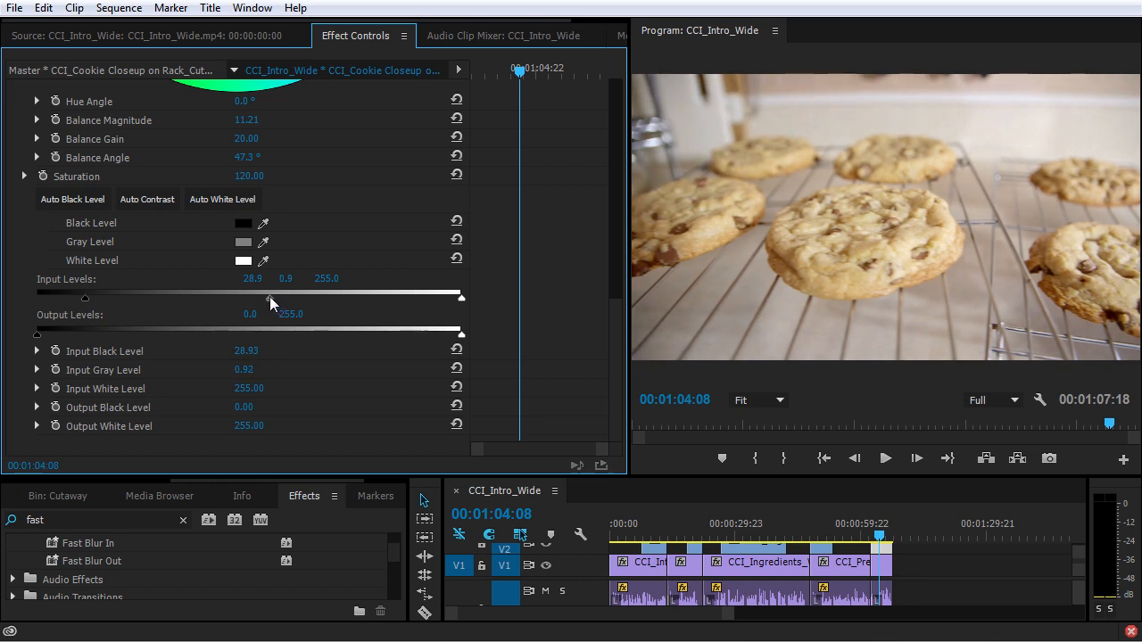
{"action": "left_click_drag", "start_coordinate": [461, 301], "coordinate": [435, 300]}
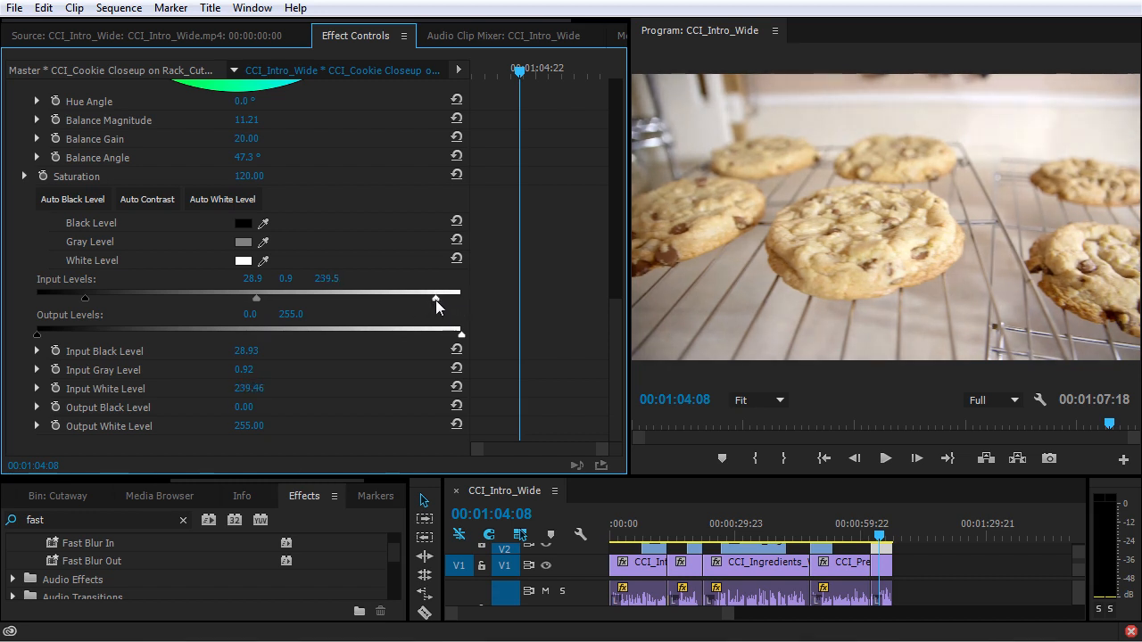
Step: Toggle the Fast Color Corrector off and on repeatedly to compare the cookie clip before and after correction
{"action": "scroll", "coordinate": [511, 318], "scroll_direction": "up", "scroll_amount": 10}
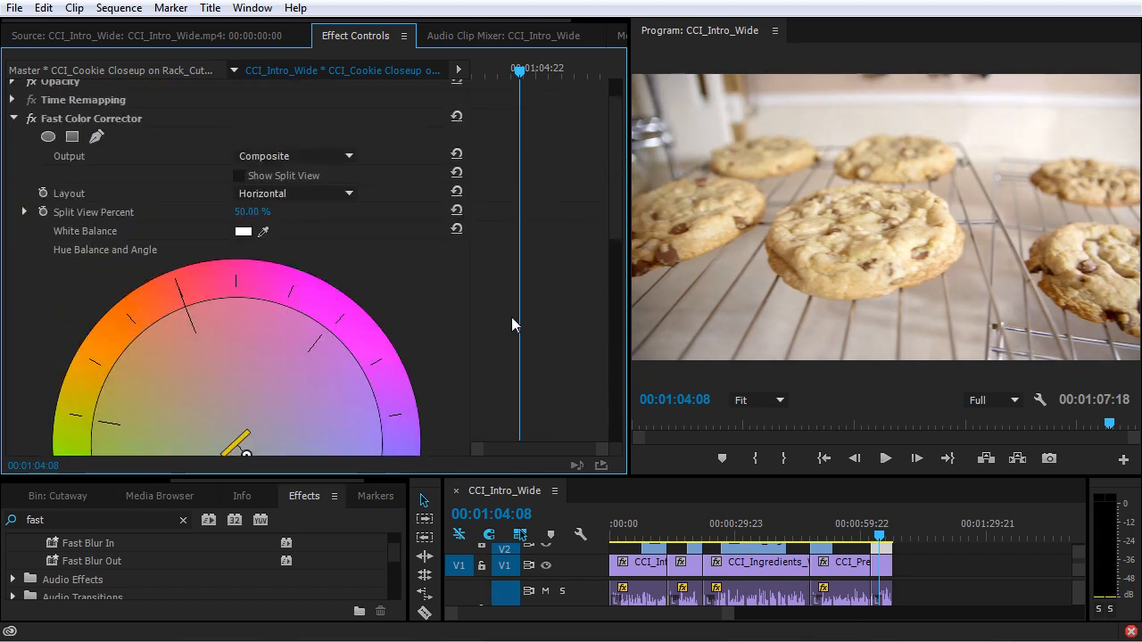
{"action": "left_click", "coordinate": [32, 165]}
{"action": "left_click", "coordinate": [31, 165]}
{"action": "left_click", "coordinate": [31, 165]}
{"action": "left_click", "coordinate": [31, 165]}
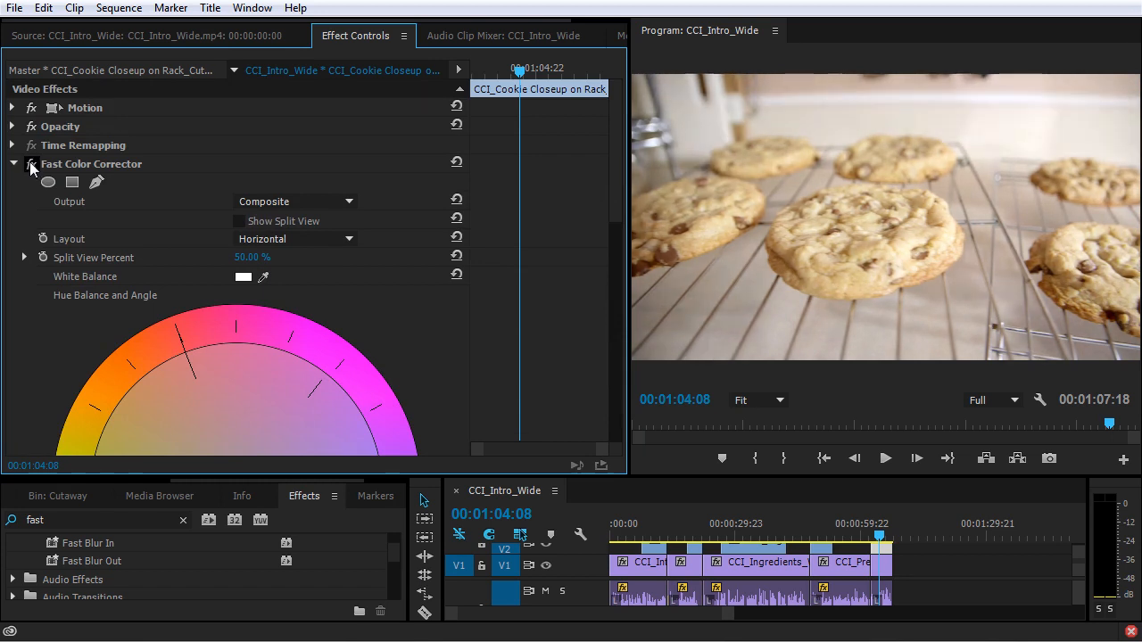
{"action": "left_click", "coordinate": [31, 165]}
{"action": "left_click", "coordinate": [31, 165]}
{"action": "left_click", "coordinate": [32, 165]}
{"action": "left_click", "coordinate": [32, 165]}
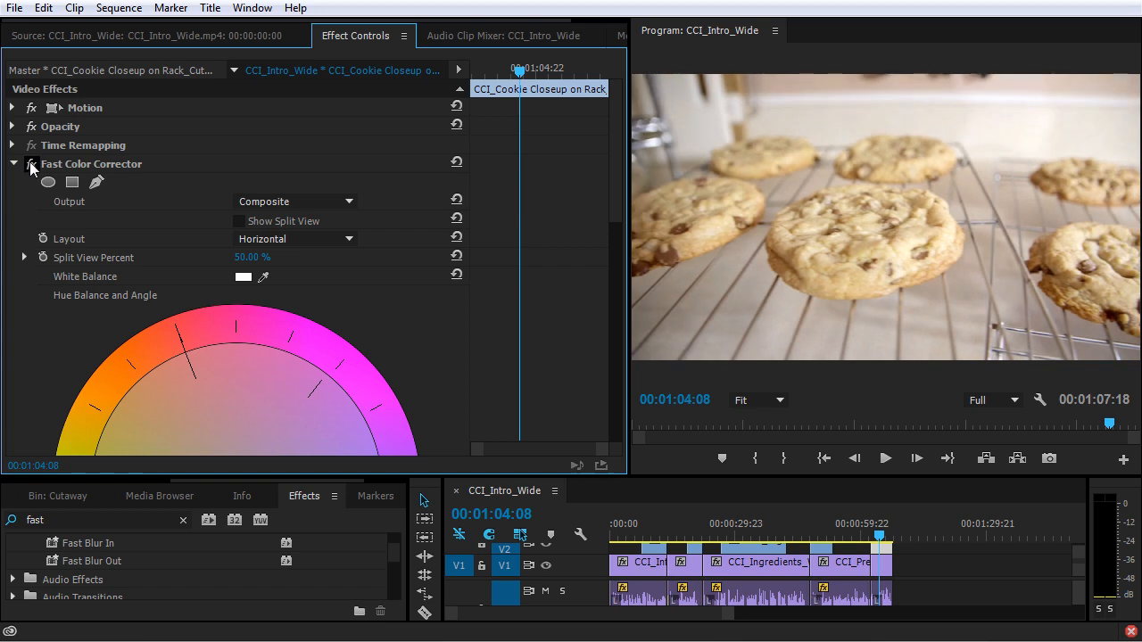
Step: Remove the Fast Color Corrector from the cookie clip and apply the Three-Way Color Corrector in its place
{"action": "left_click", "coordinate": [112, 163]}
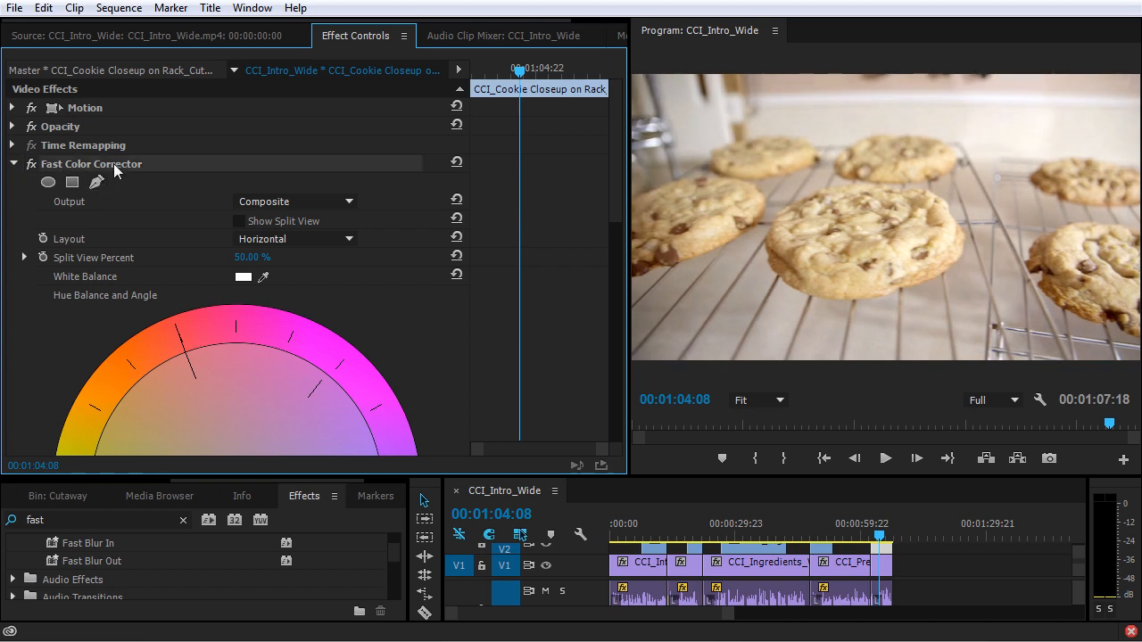
{"action": "key", "text": "Delete"}
{"action": "left_click", "coordinate": [54, 520]}
{"action": "left_click_drag", "start_coordinate": [53, 520], "coordinate": [12, 522]}
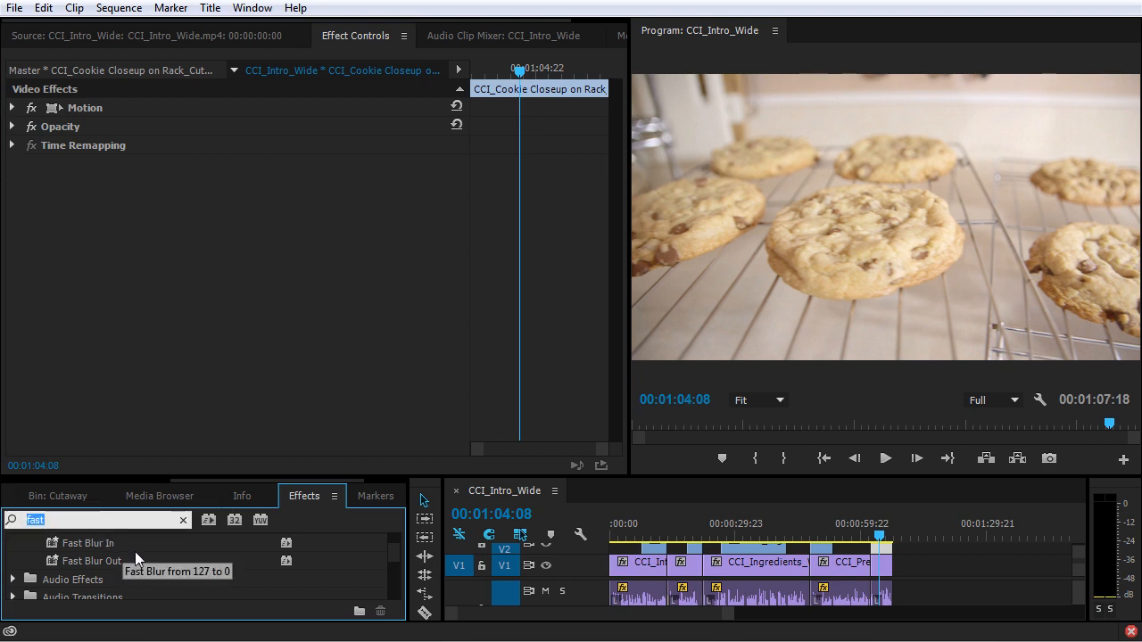
{"action": "type", "text": "three"}
{"action": "left_click_drag", "start_coordinate": [178, 597], "coordinate": [213, 314]}
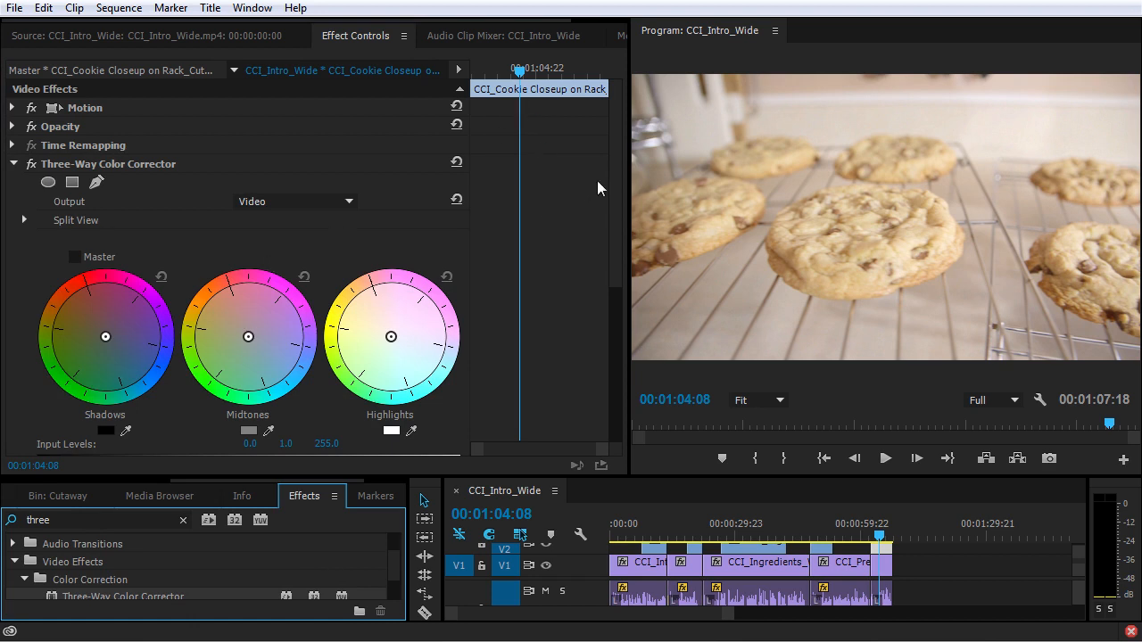
Step: Try the Master option of the Three-Way Color Corrector by shifting all three color wheels together toward red
{"action": "mouse_move", "coordinate": [621, 137]}
{"action": "left_mouse_down"}
{"action": "mouse_move", "coordinate": [634, 368]}
{"action": "mouse_move", "coordinate": [628, 147]}
{"action": "left_mouse_up"}
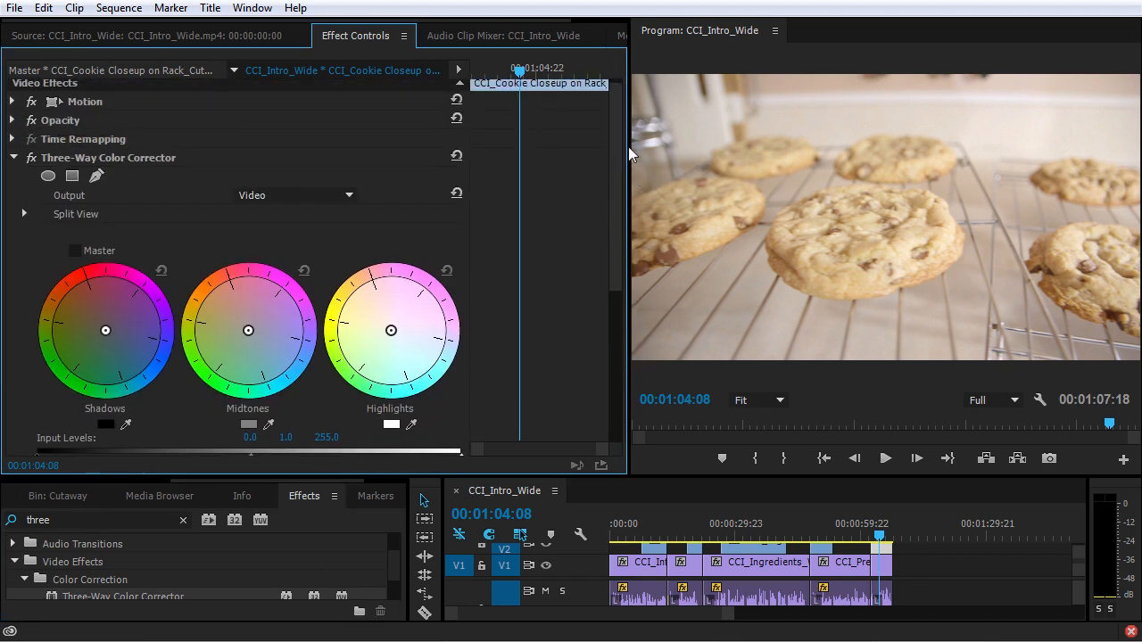
{"action": "left_click", "coordinate": [74, 251]}
{"action": "left_click_drag", "start_coordinate": [122, 336], "coordinate": [105, 314]}
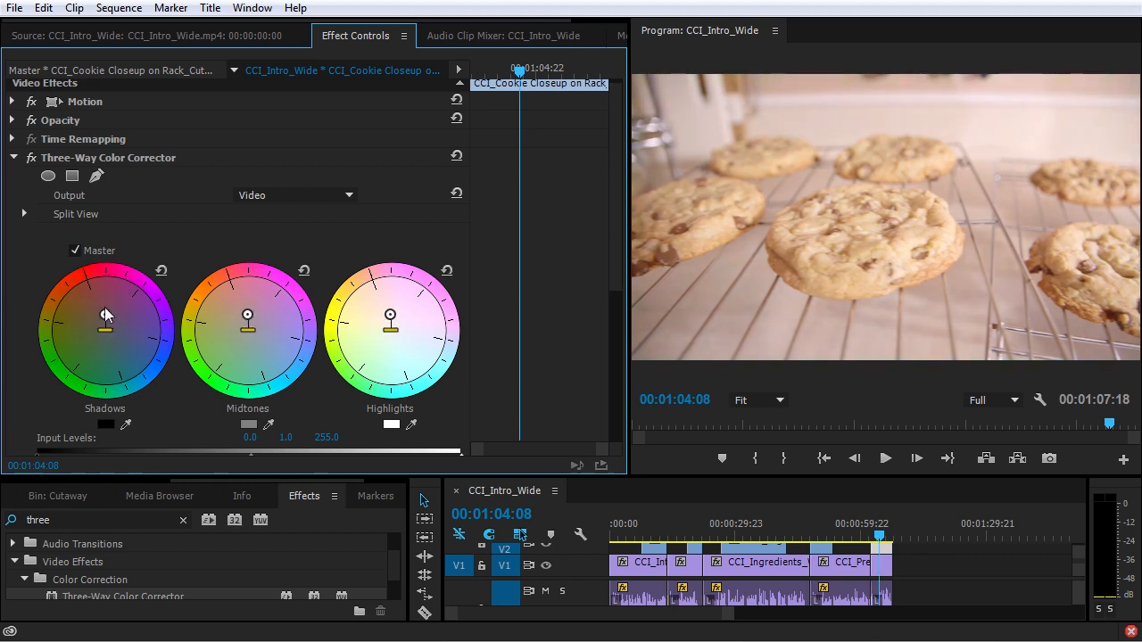
{"action": "left_click", "coordinate": [161, 270]}
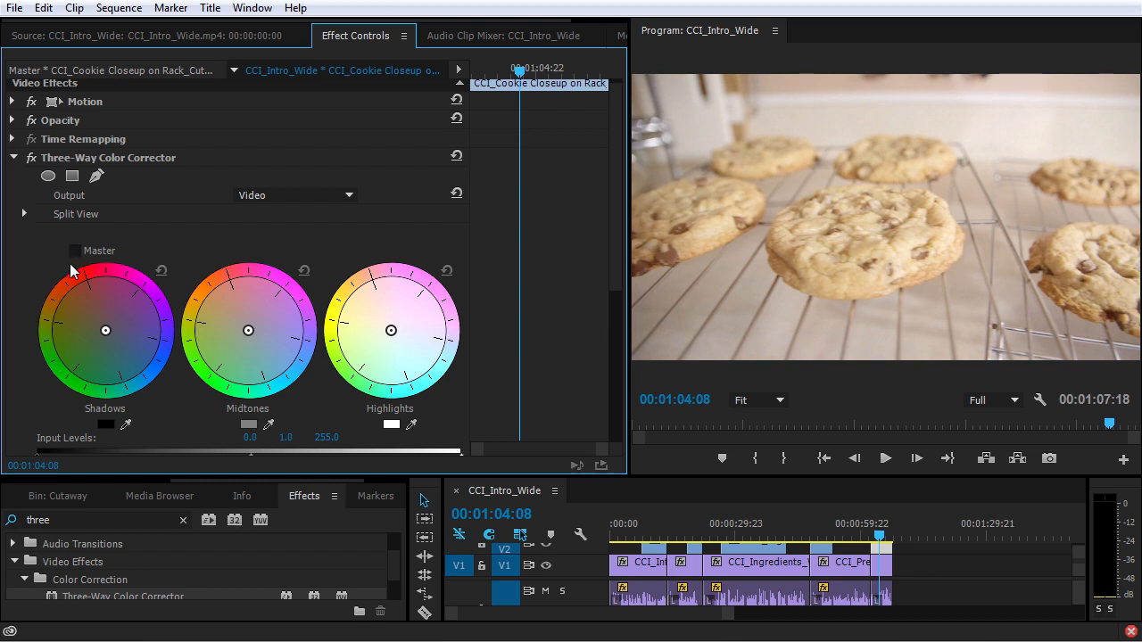
Step: Shift the shadows wheel toward blue, the midtones slightly toward blue, and the highlights toward orange
{"action": "scroll", "coordinate": [138, 311], "scroll_direction": "down", "scroll_amount": 2}
{"action": "left_click_drag", "start_coordinate": [104, 281], "coordinate": [127, 302]}
{"action": "mouse_move", "coordinate": [248, 277]}
{"action": "left_mouse_down"}
{"action": "mouse_move", "coordinate": [261, 295]}
{"action": "mouse_move", "coordinate": [252, 282]}
{"action": "left_mouse_up"}
{"action": "mouse_move", "coordinate": [391, 276]}
{"action": "left_mouse_down"}
{"action": "mouse_move", "coordinate": [368, 239]}
{"action": "mouse_move", "coordinate": [389, 275]}
{"action": "mouse_move", "coordinate": [382, 268]}
{"action": "left_mouse_up"}
Step: Set the Three-Way Color Corrector's input levels to about 27.3 black, 0.8 gray and 238.4 white
{"action": "scroll", "coordinate": [384, 295], "scroll_direction": "down", "scroll_amount": 3}
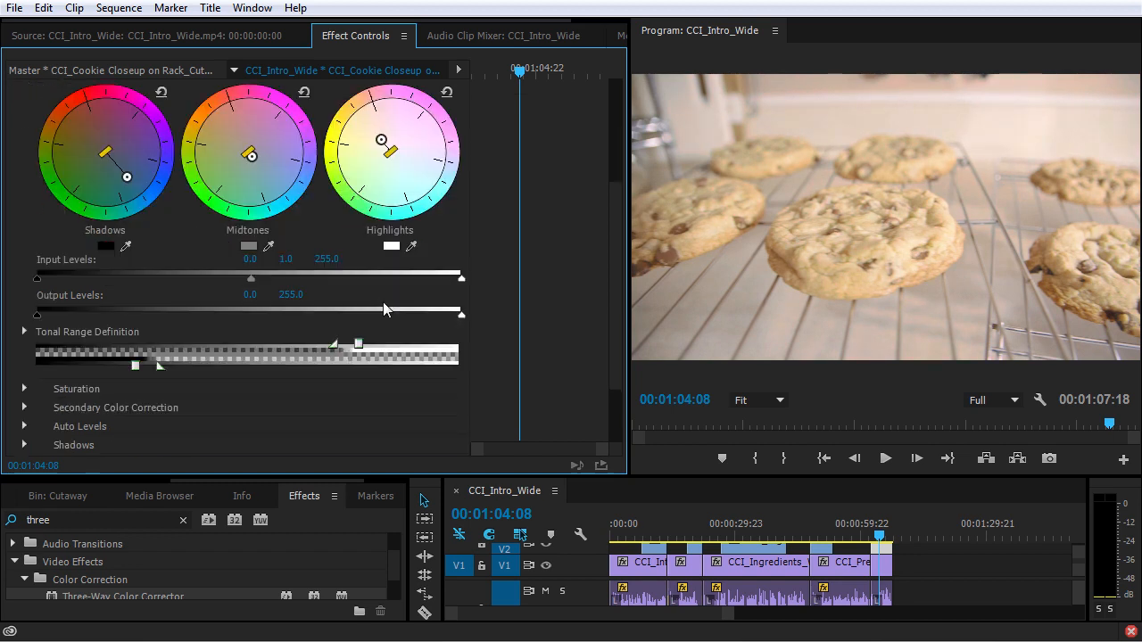
{"action": "left_click_drag", "start_coordinate": [36, 276], "coordinate": [83, 280]}
{"action": "left_click_drag", "start_coordinate": [461, 278], "coordinate": [434, 279]}
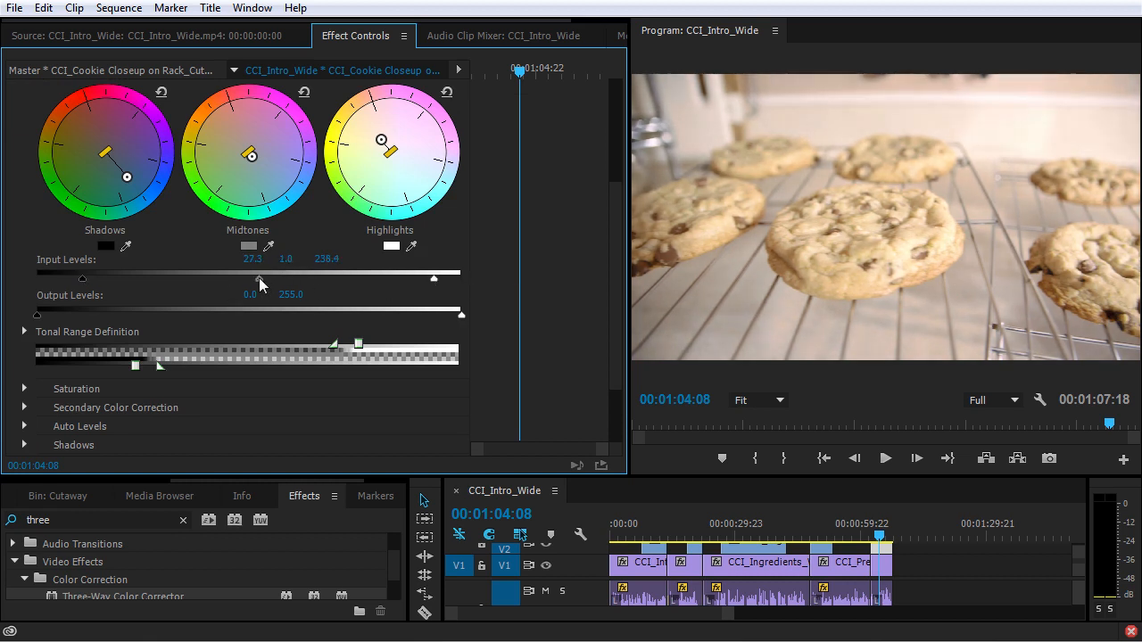
{"action": "left_click_drag", "start_coordinate": [254, 278], "coordinate": [249, 279]}
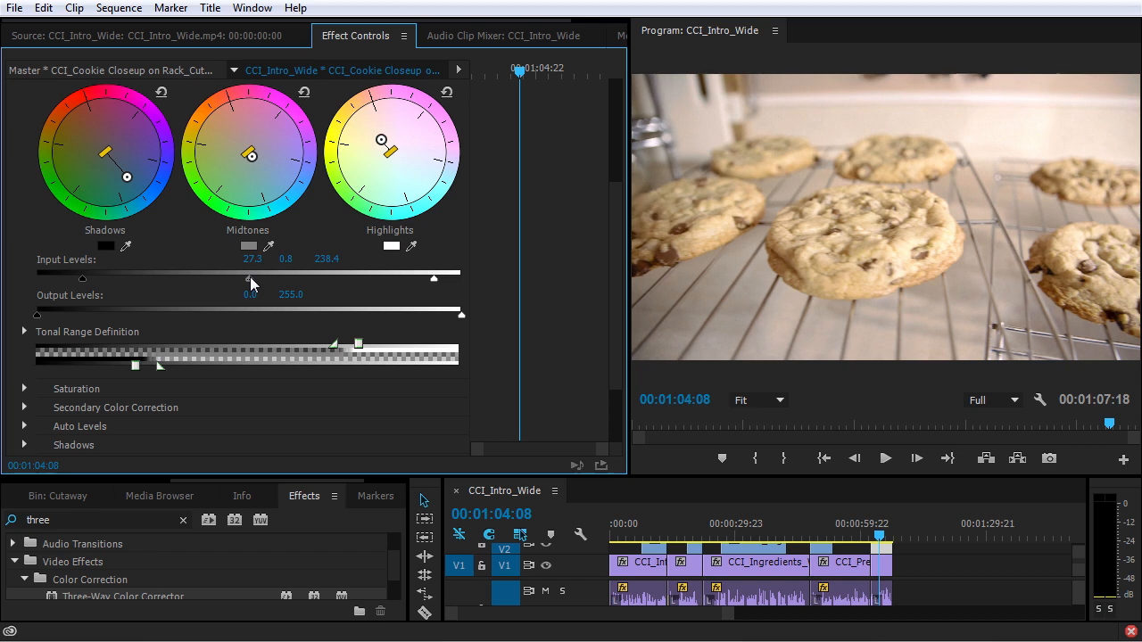
Step: Widen the shadow and highlight transitions in the Tonal Range Definition and raise the black input level to about 32.7
{"action": "left_click_drag", "start_coordinate": [135, 367], "coordinate": [112, 368]}
{"action": "left_click_drag", "start_coordinate": [360, 345], "coordinate": [303, 352]}
{"action": "left_click_drag", "start_coordinate": [392, 346], "coordinate": [370, 346]}
Step: Refine the color wheels: push midtones further toward blue and slightly reduce the shadow and highlight shifts
{"action": "left_click_drag", "start_coordinate": [251, 156], "coordinate": [258, 165]}
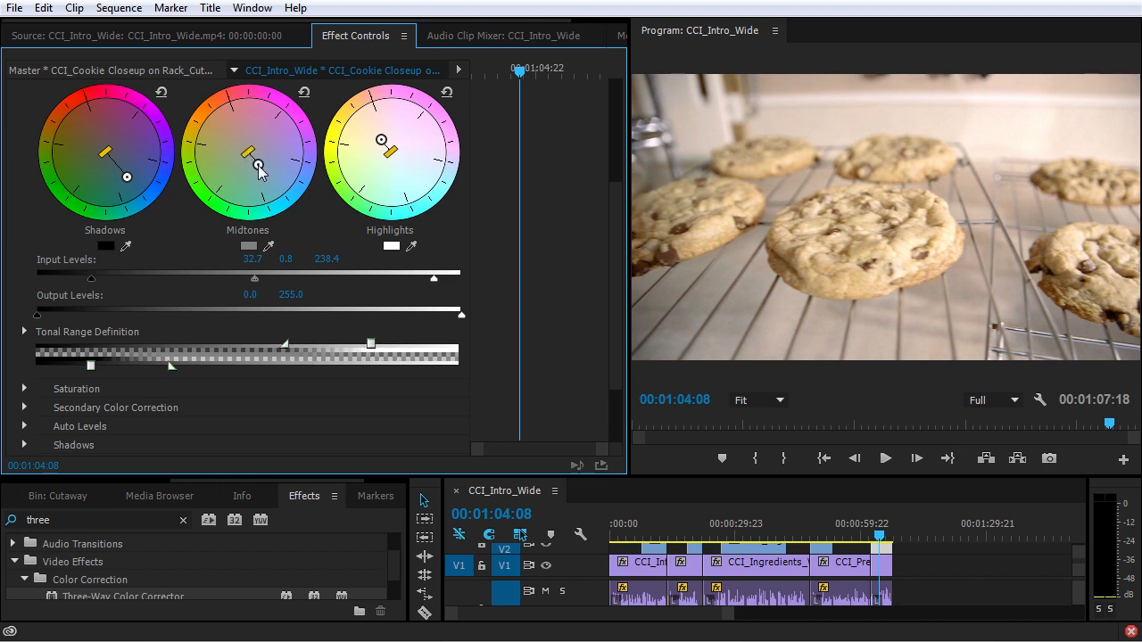
{"action": "left_click_drag", "start_coordinate": [127, 177], "coordinate": [121, 172]}
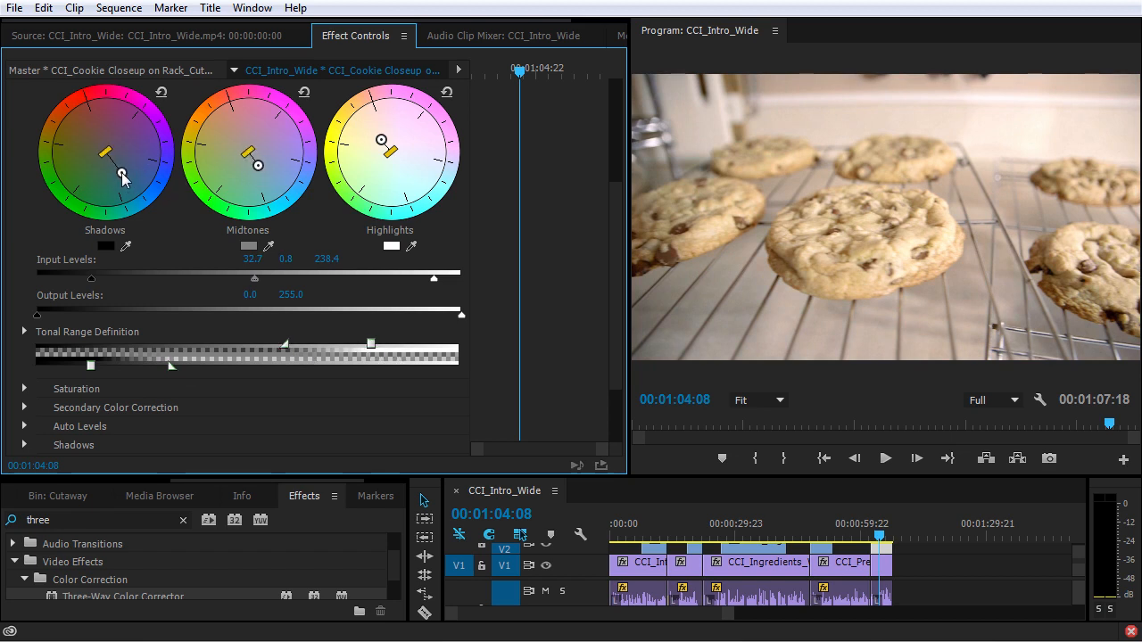
{"action": "left_click_drag", "start_coordinate": [382, 140], "coordinate": [381, 142]}
{"action": "scroll", "coordinate": [326, 223], "scroll_direction": "up", "scroll_amount": 3}
{"action": "scroll", "coordinate": [327, 223], "scroll_direction": "up", "scroll_amount": 2}
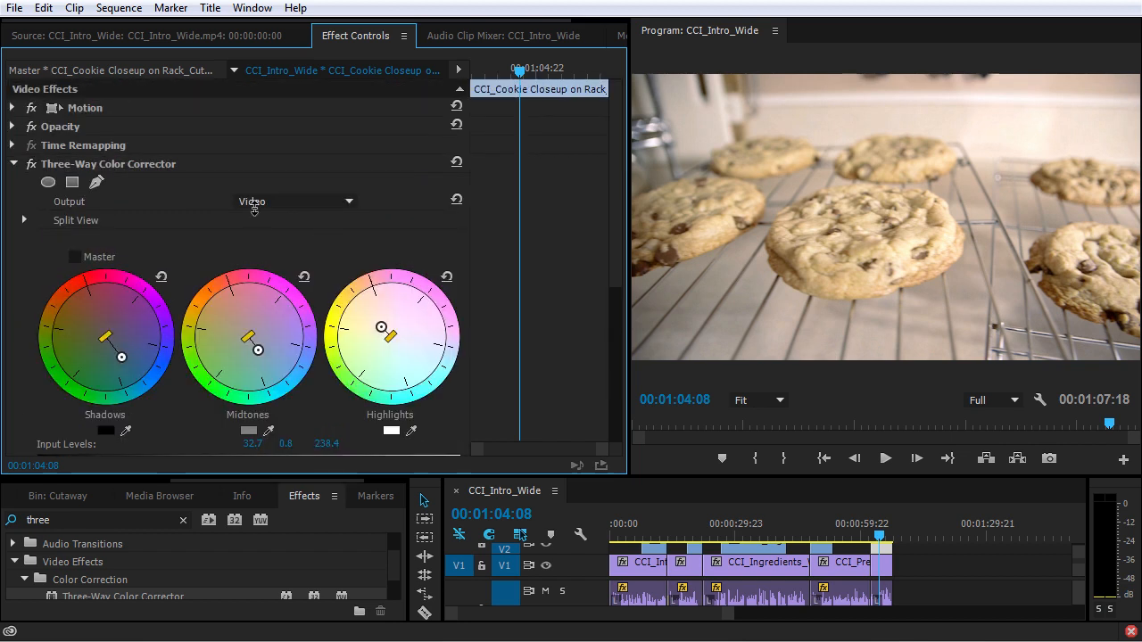
Step: Toggle the Three-Way Color Corrector off and on to compare the graded and original image
{"action": "left_click", "coordinate": [32, 163]}
{"action": "left_click", "coordinate": [31, 163]}
{"action": "left_click", "coordinate": [31, 164]}
{"action": "left_click", "coordinate": [32, 163]}
{"action": "left_click", "coordinate": [31, 163]}
{"action": "left_click", "coordinate": [31, 163]}
Step: Remove the Three-Way Color Corrector from the cookie rack clip and apply the RGB Curves effect in its place
{"action": "left_click", "coordinate": [98, 171]}
{"action": "key", "text": "Delete"}
{"action": "left_click", "coordinate": [81, 518]}
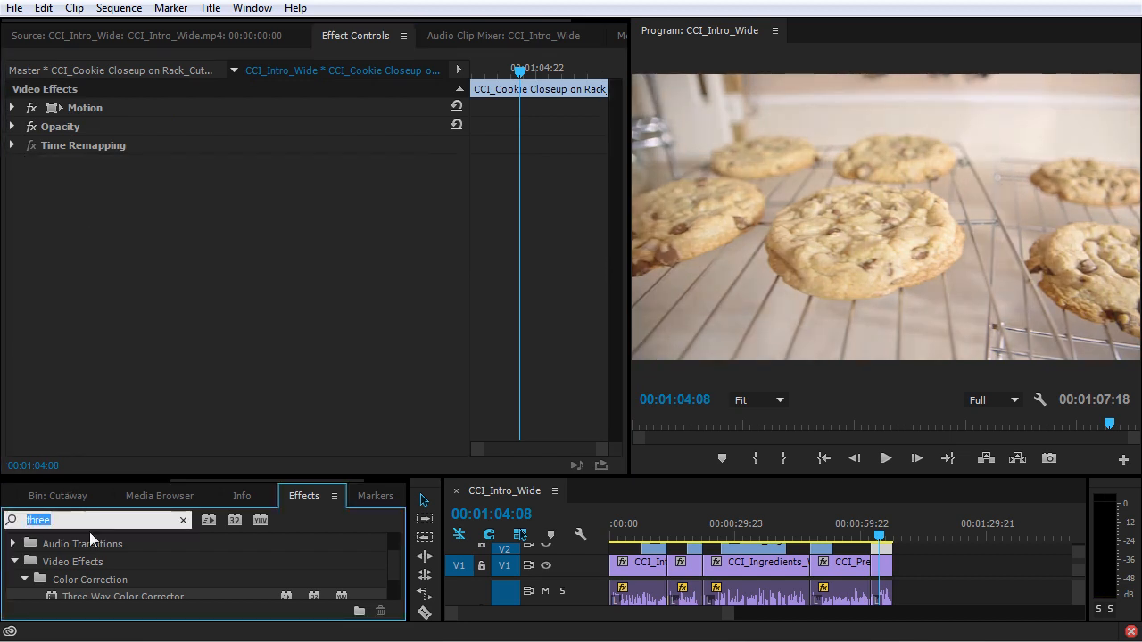
{"action": "type", "text": "curves"}
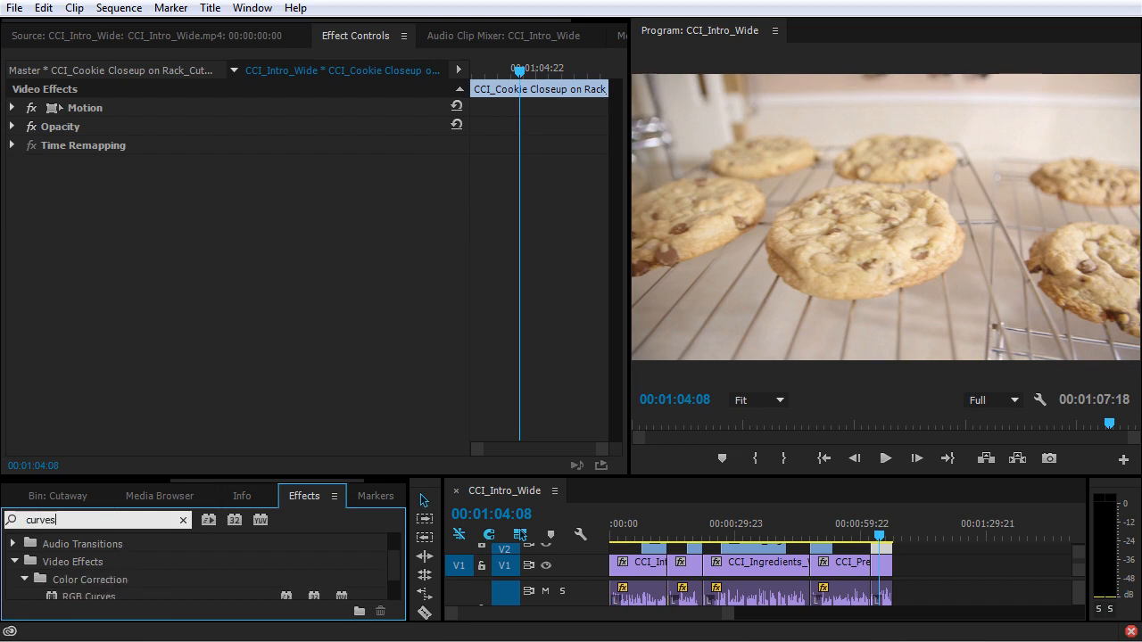
{"action": "scroll", "coordinate": [145, 573], "scroll_direction": "down", "scroll_amount": 2}
{"action": "left_click_drag", "start_coordinate": [133, 555], "coordinate": [280, 230]}
{"action": "scroll", "coordinate": [262, 314], "scroll_direction": "down", "scroll_amount": 3}
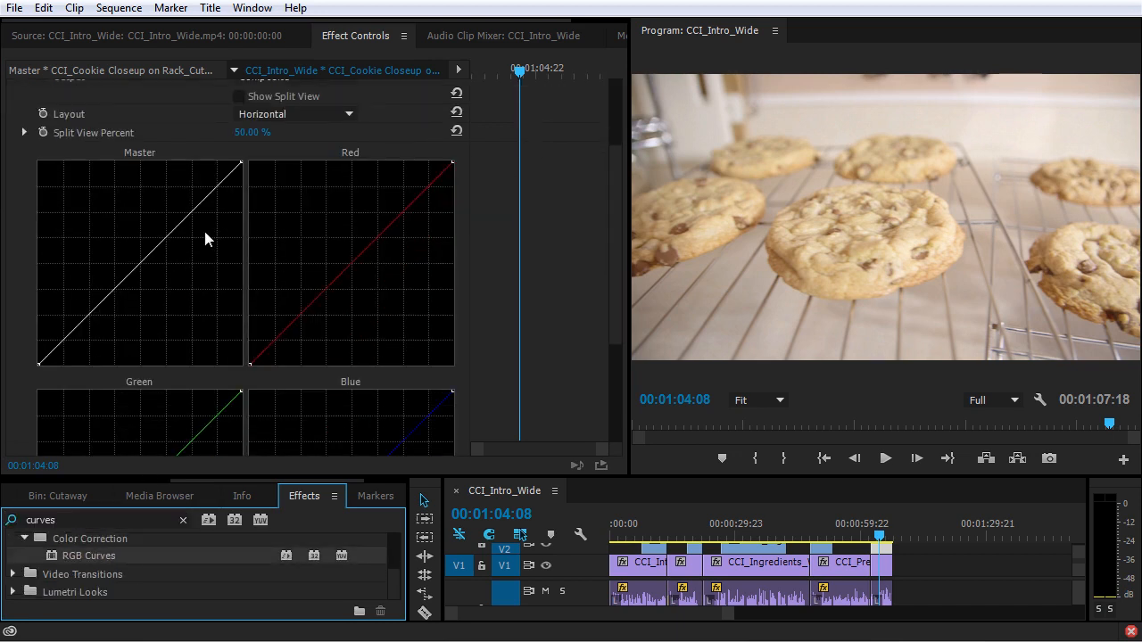
Step: Shape the Master curve into a contrast curve with lowered shadows and slightly raised midtones
{"action": "left_click_drag", "start_coordinate": [66, 339], "coordinate": [64, 346]}
{"action": "left_click_drag", "start_coordinate": [143, 279], "coordinate": [141, 262]}
{"action": "left_click_drag", "start_coordinate": [64, 346], "coordinate": [69, 349]}
{"action": "left_click_drag", "start_coordinate": [141, 261], "coordinate": [142, 265]}
Step: Balance the color by slightly lowering the Red curve's midtones and raising the Blue curve's, with the Master shadow point a touch lower
{"action": "left_click_drag", "start_coordinate": [336, 279], "coordinate": [358, 264]}
{"action": "scroll", "coordinate": [321, 387], "scroll_direction": "down", "scroll_amount": 3}
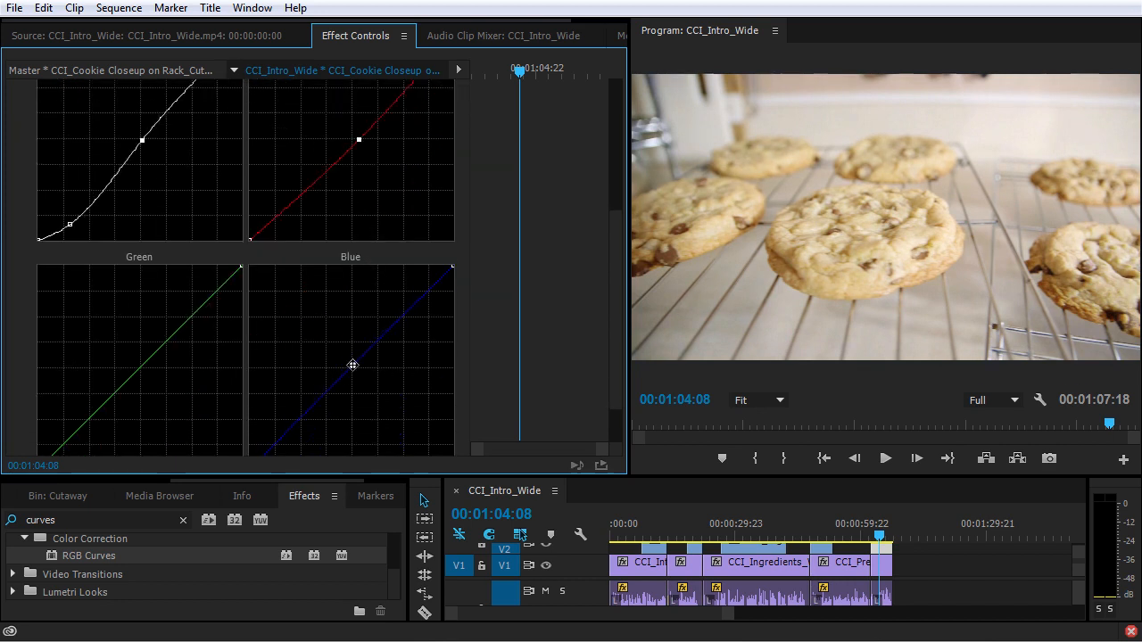
{"action": "left_click", "coordinate": [349, 364]}
{"action": "left_click_drag", "start_coordinate": [70, 224], "coordinate": [71, 227]}
{"action": "scroll", "coordinate": [223, 223], "scroll_direction": "up", "scroll_amount": 5}
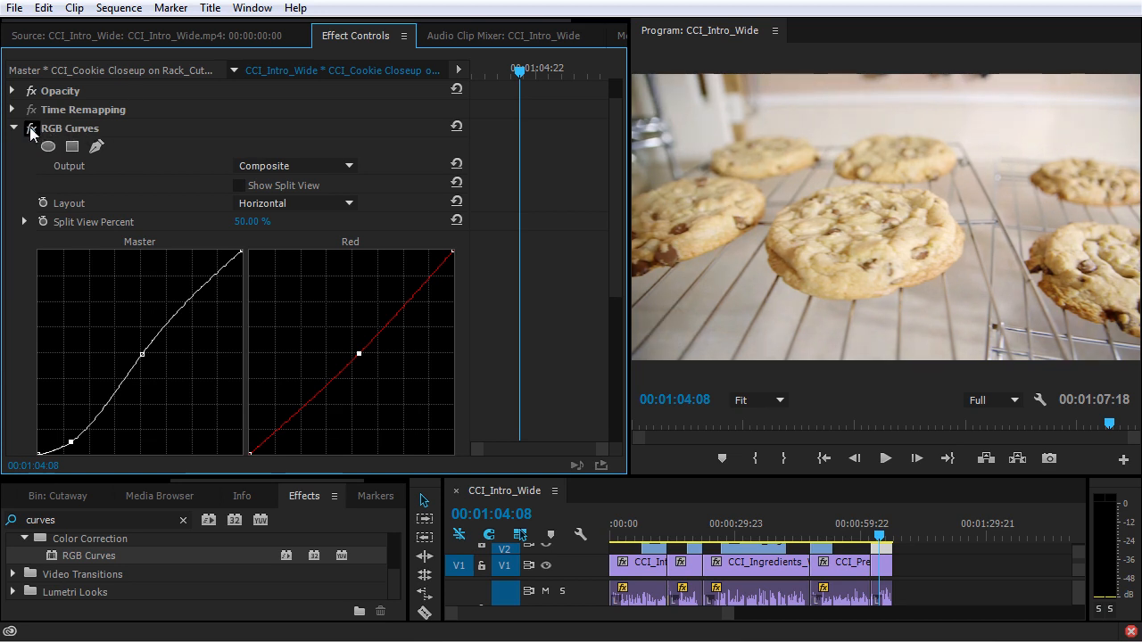
{"action": "left_click", "coordinate": [67, 130]}
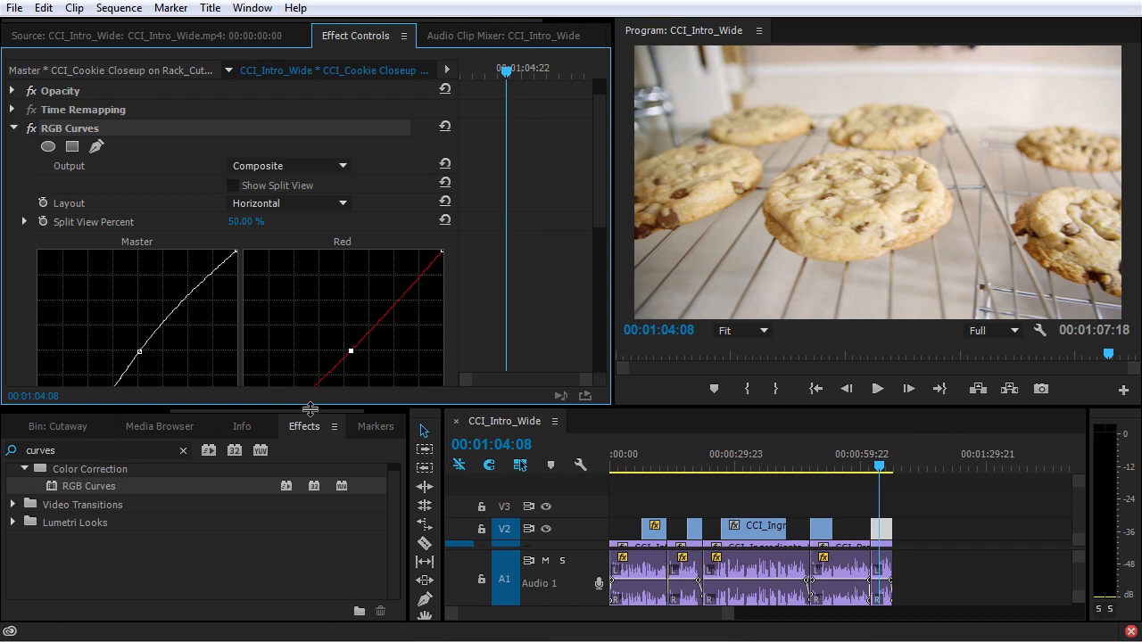
{"action": "left_click_drag", "start_coordinate": [312, 406], "coordinate": [312, 449]}
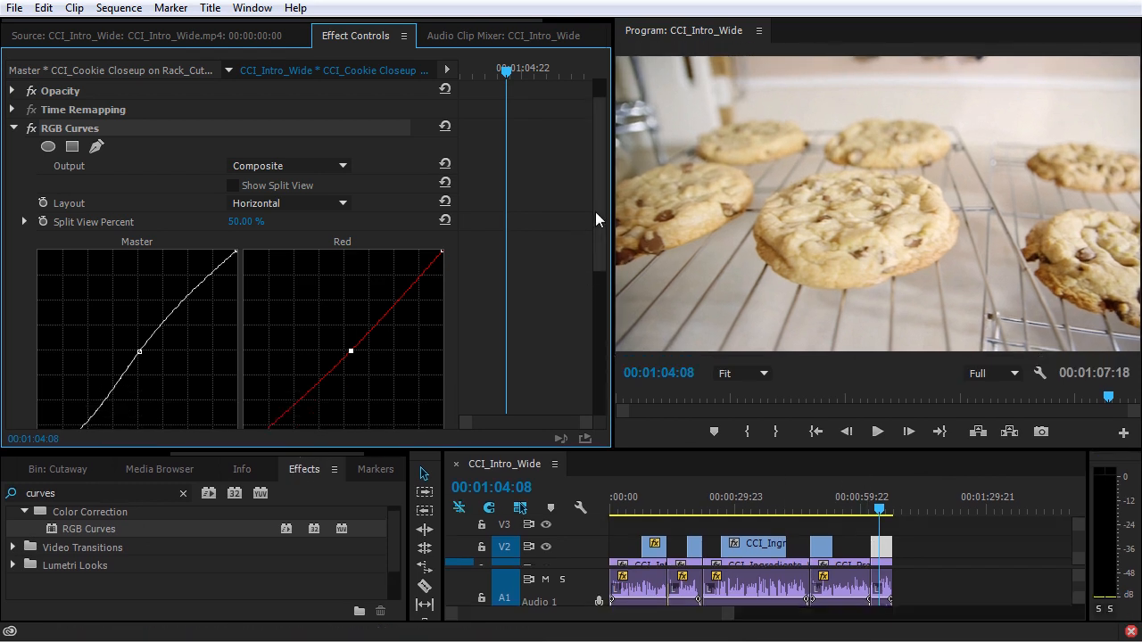
{"action": "left_click_drag", "start_coordinate": [595, 211], "coordinate": [611, 293]}
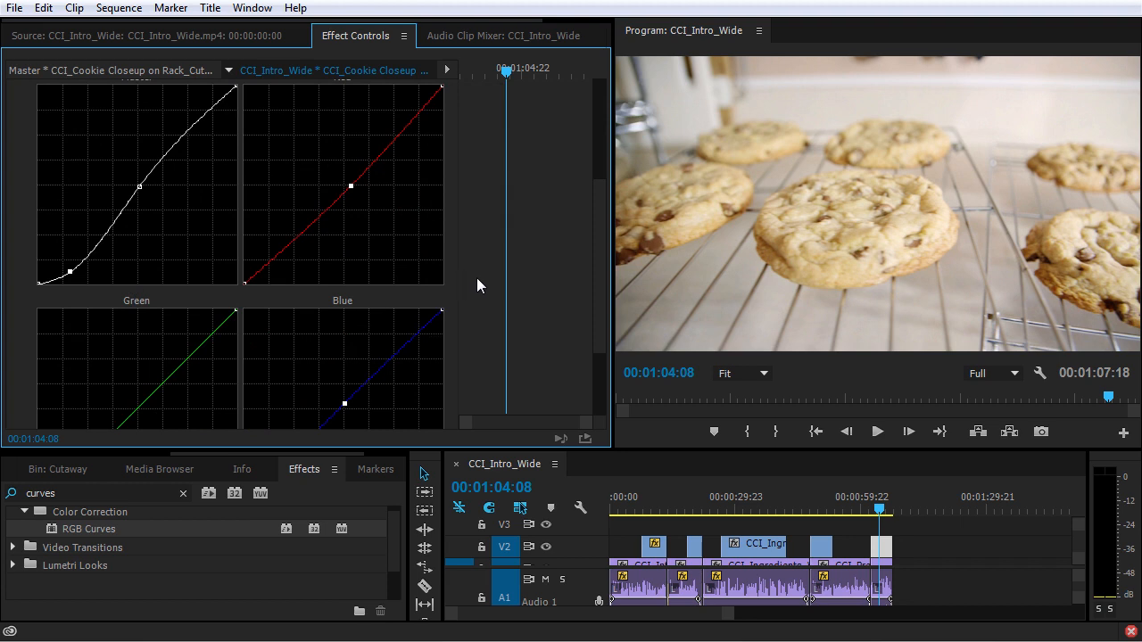
{"action": "scroll", "coordinate": [482, 279], "scroll_direction": "up", "scroll_amount": 2}
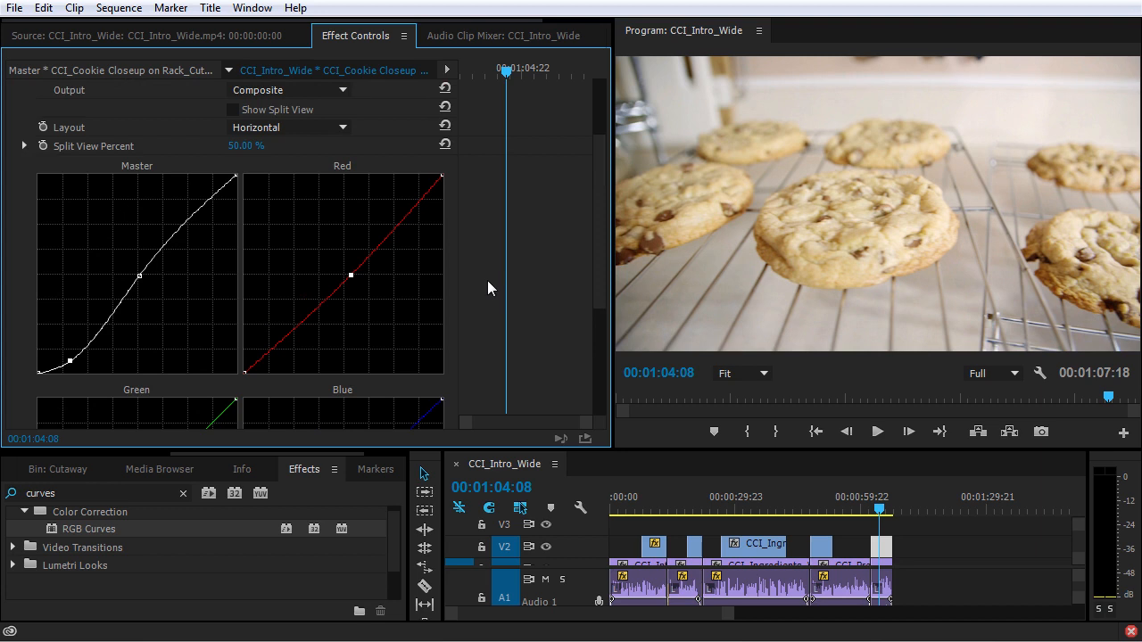
{"action": "scroll", "coordinate": [487, 279], "scroll_direction": "up", "scroll_amount": 2}
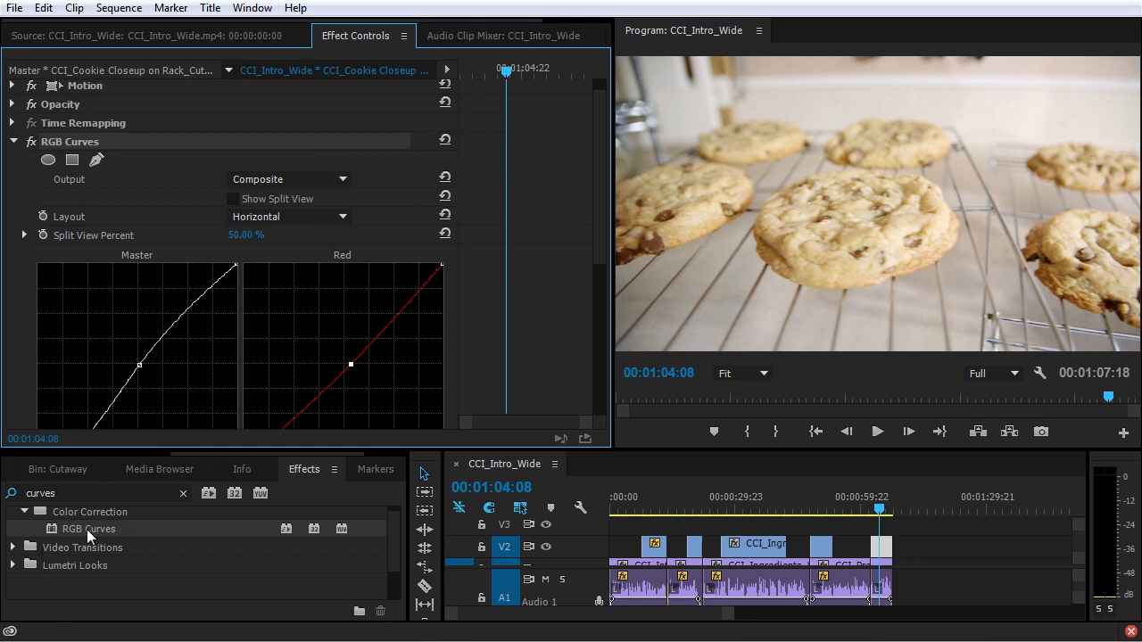
Step: Clear the effects search and browse the list of Color Correction video effects
{"action": "scroll", "coordinate": [87, 529], "scroll_direction": "up", "scroll_amount": 2}
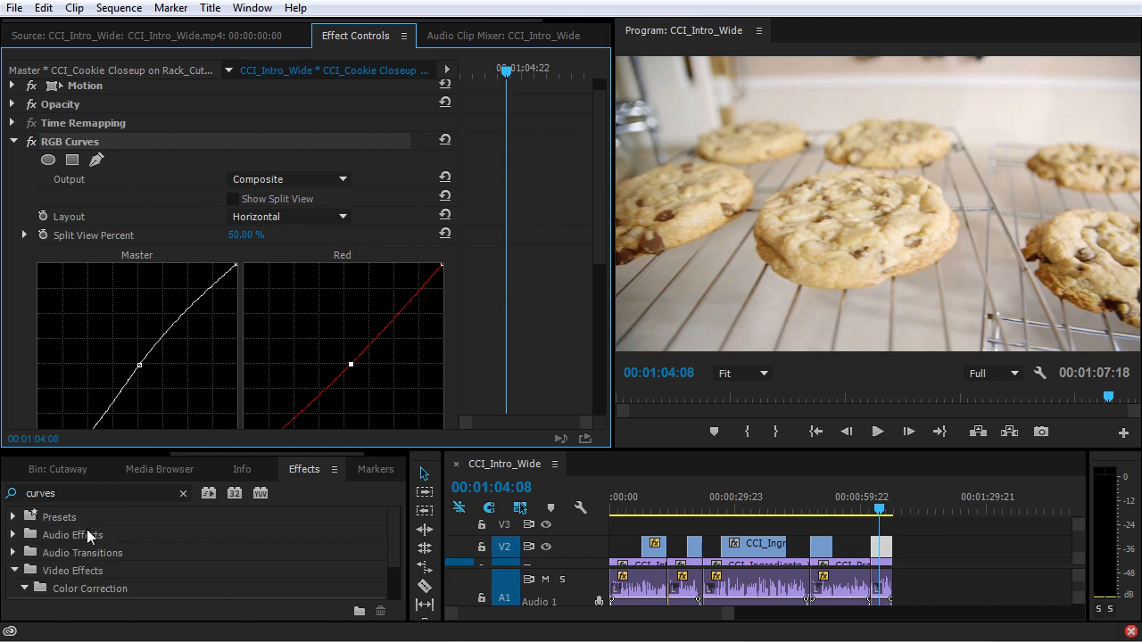
{"action": "scroll", "coordinate": [87, 529], "scroll_direction": "down", "scroll_amount": 3}
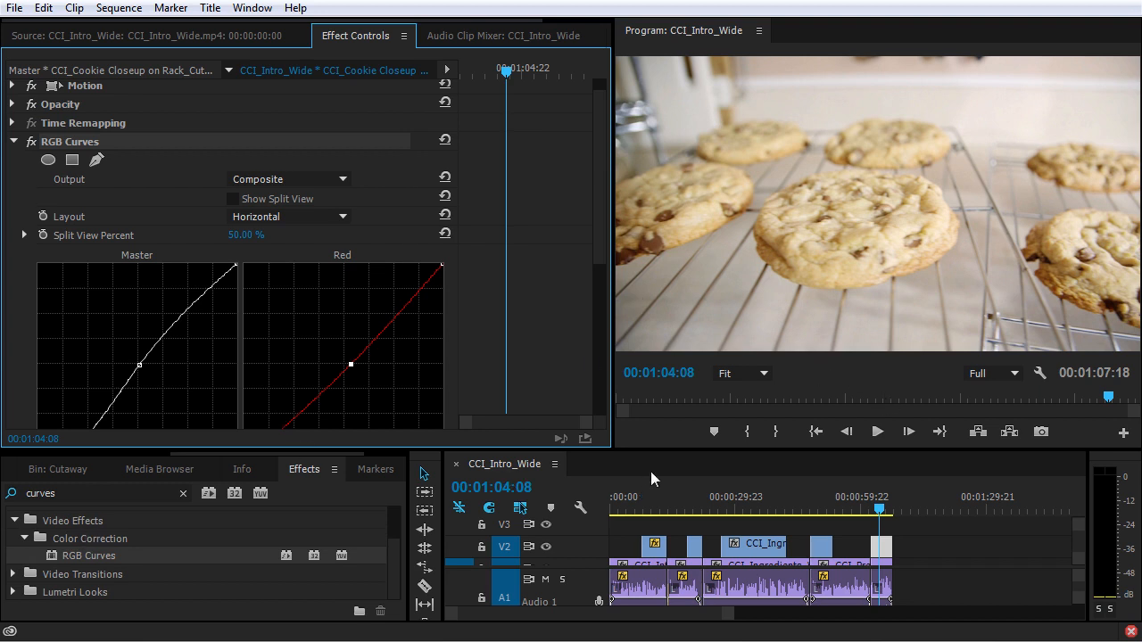
{"action": "left_click", "coordinate": [183, 493]}
{"action": "left_click", "coordinate": [12, 540]}
{"action": "scroll", "coordinate": [20, 548], "scroll_direction": "down", "scroll_amount": 2}
{"action": "left_click", "coordinate": [23, 581]}
{"action": "scroll", "coordinate": [25, 580], "scroll_direction": "down", "scroll_amount": 2}
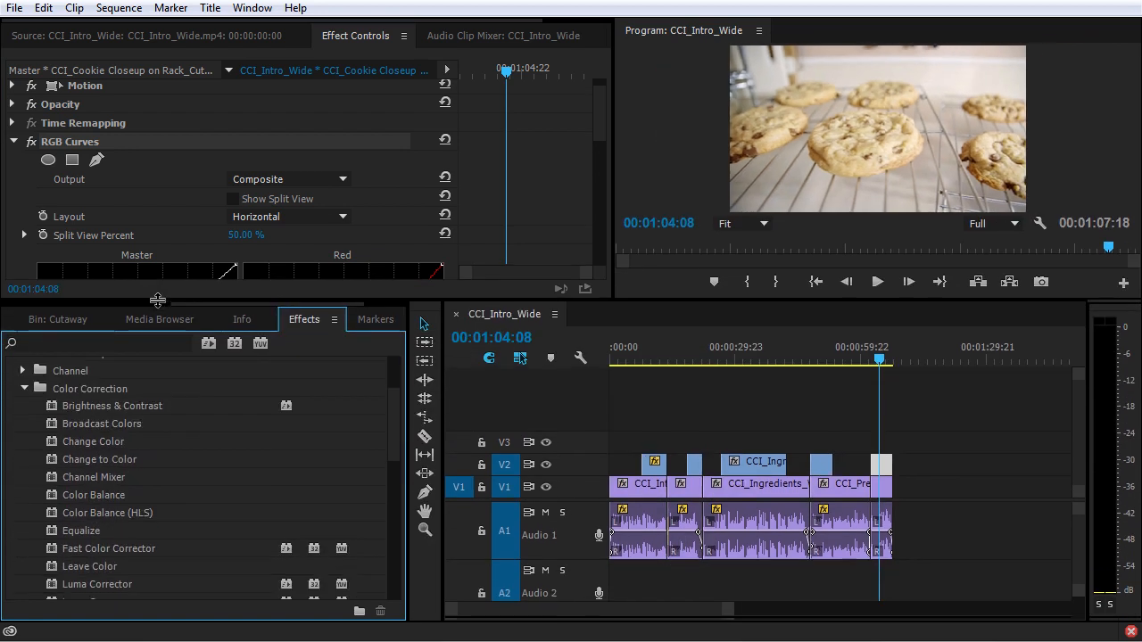
{"action": "scroll", "coordinate": [144, 501], "scroll_direction": "down", "scroll_amount": 5}
{"action": "scroll", "coordinate": [144, 507], "scroll_direction": "down", "scroll_amount": 2}
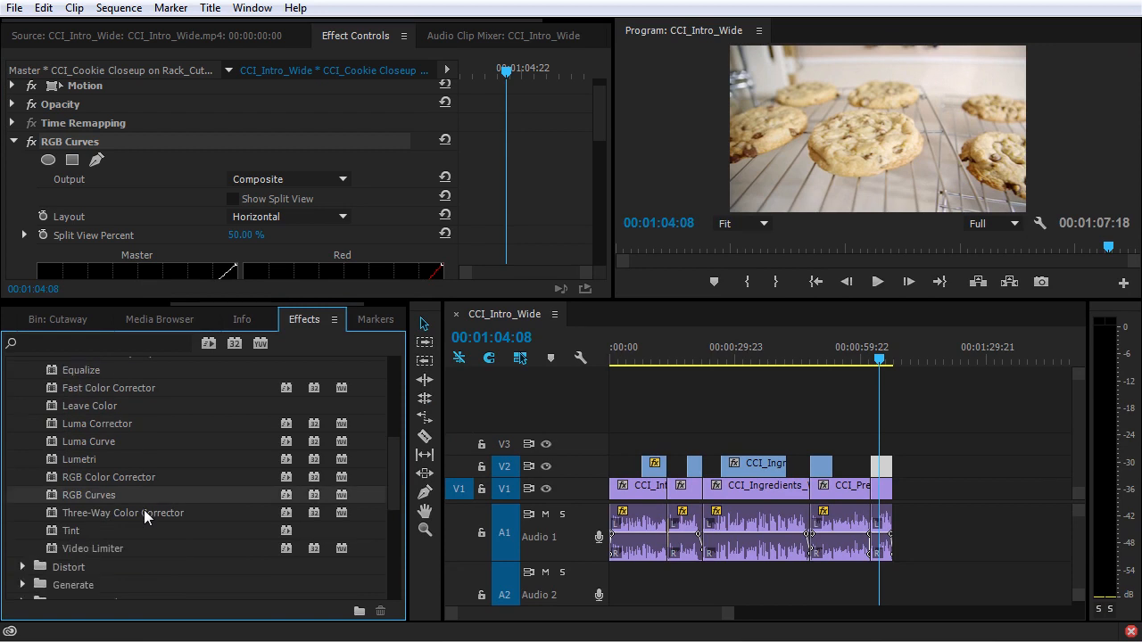
{"action": "scroll", "coordinate": [143, 510], "scroll_direction": "up", "scroll_amount": 4}
{"action": "scroll", "coordinate": [147, 516], "scroll_direction": "up", "scroll_amount": 2}
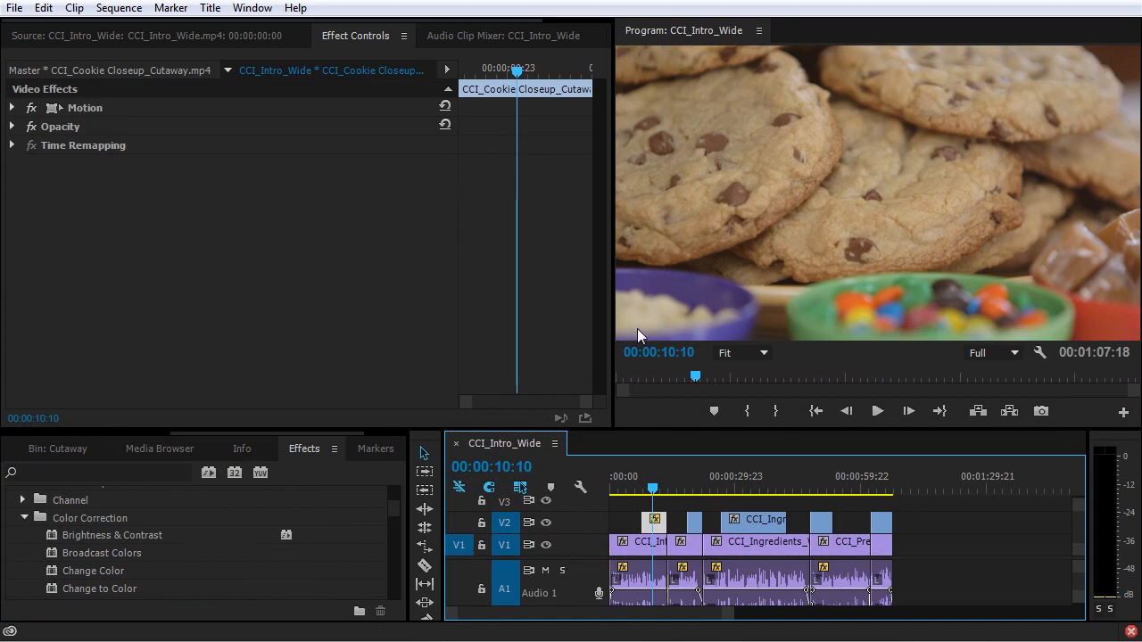
Step: Apply RGB Curves to the CCI_Cookie Closeup_Cutaway clip on V2 and pull down the Master curve's midtones
{"action": "scroll", "coordinate": [83, 548], "scroll_direction": "down", "scroll_amount": 3}
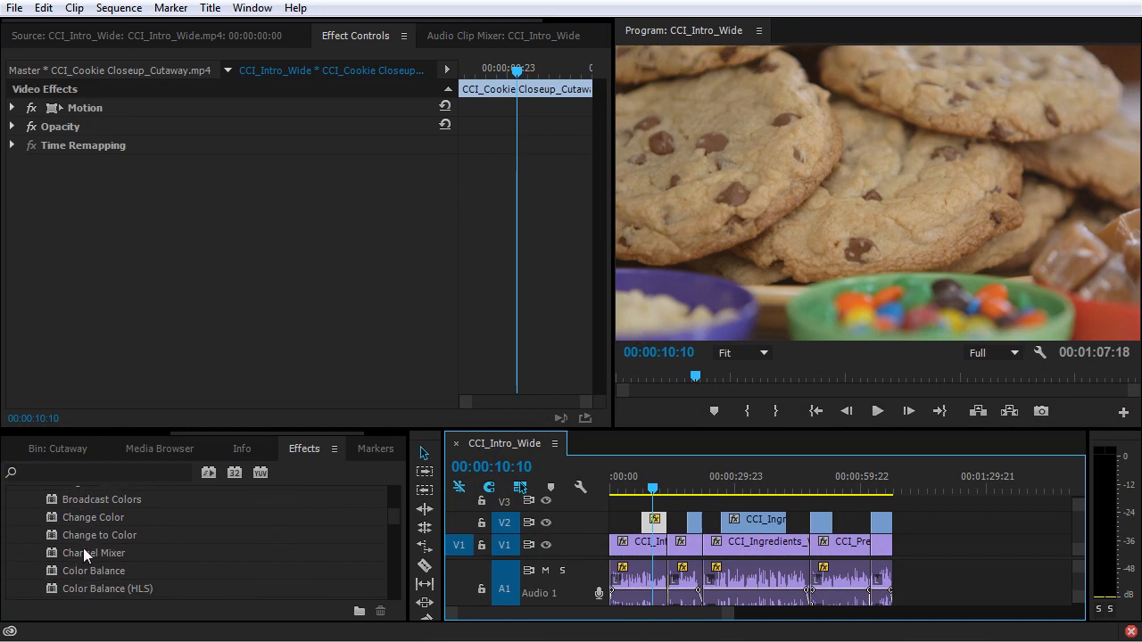
{"action": "left_click", "coordinate": [80, 468]}
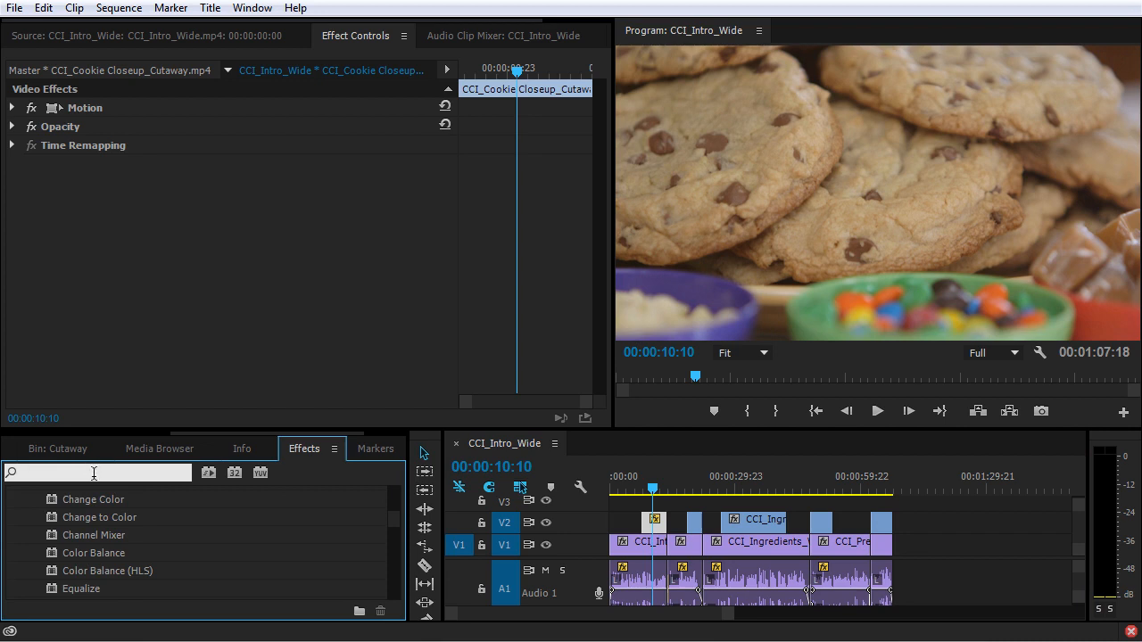
{"action": "type", "text": "curv"}
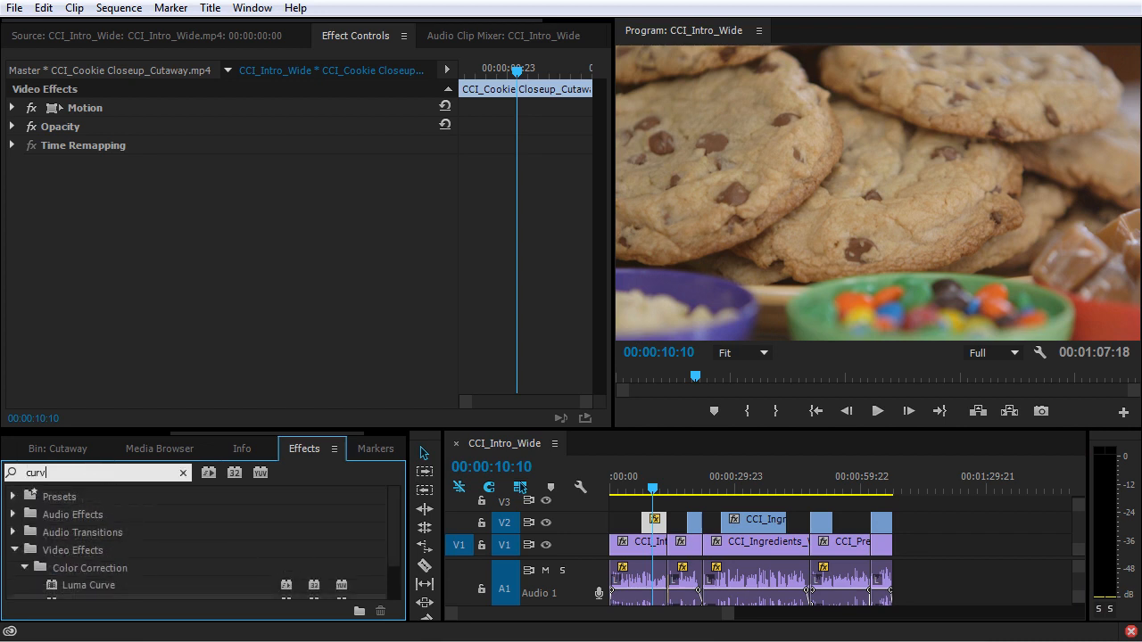
{"action": "left_click_drag", "start_coordinate": [61, 555], "coordinate": [655, 522]}
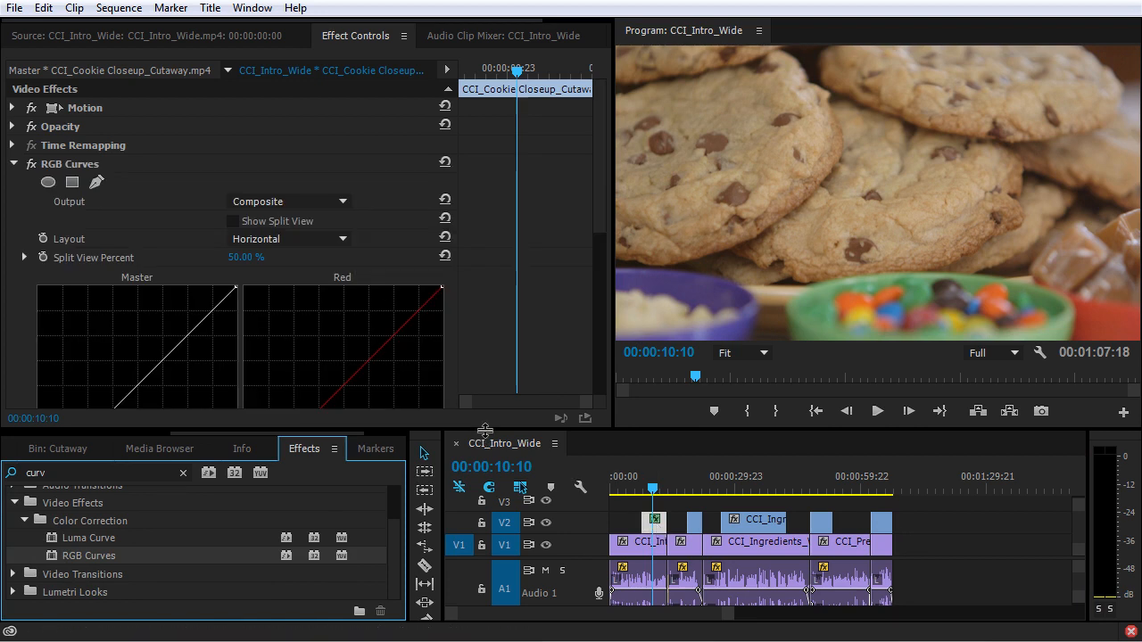
{"action": "left_click_drag", "start_coordinate": [478, 429], "coordinate": [496, 569]}
{"action": "left_click_drag", "start_coordinate": [600, 191], "coordinate": [601, 240]}
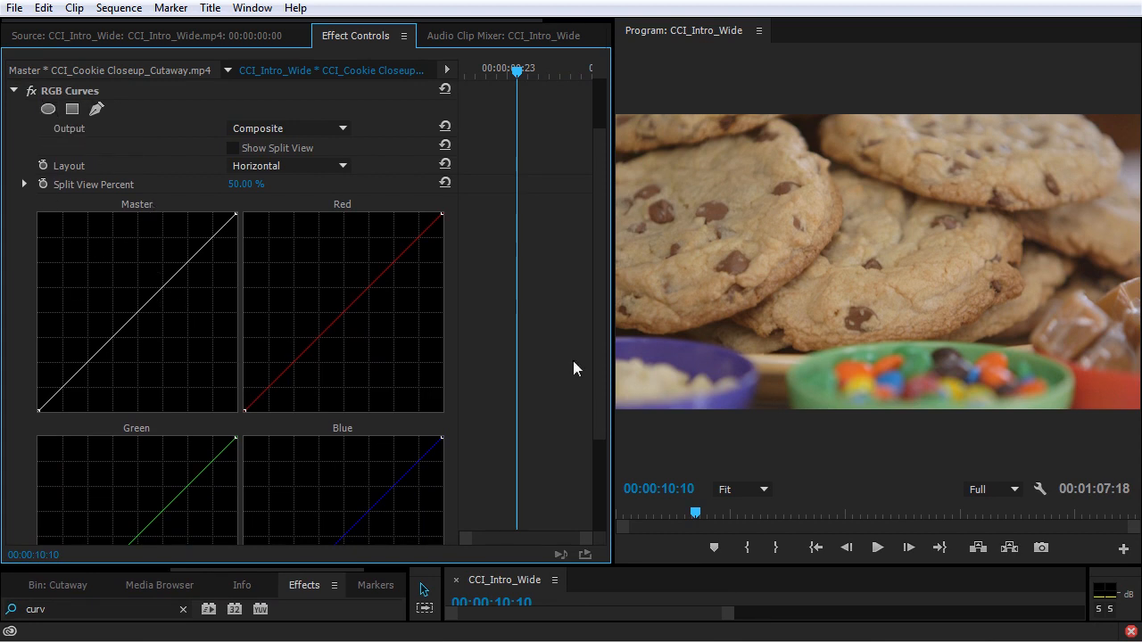
{"action": "mouse_move", "coordinate": [150, 303]}
{"action": "left_mouse_down"}
{"action": "mouse_move", "coordinate": [158, 329]}
{"action": "mouse_move", "coordinate": [157, 317]}
{"action": "left_mouse_up"}
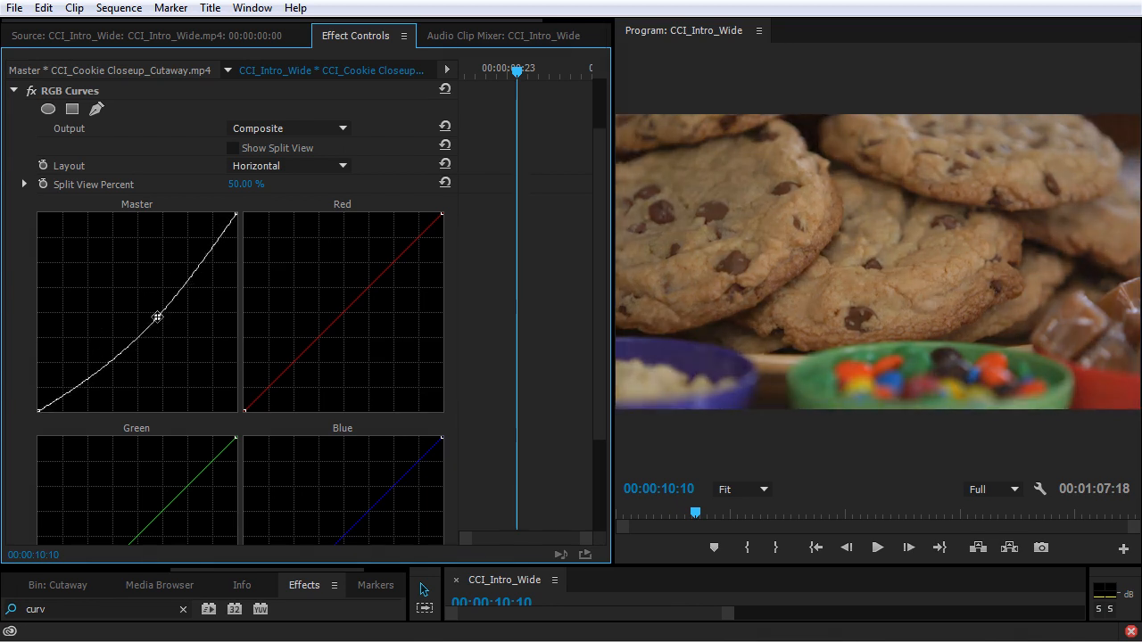
Step: Add an ellipse mask to the RGB Curves effect and stretch it across nearly the whole frame
{"action": "left_click", "coordinate": [47, 108]}
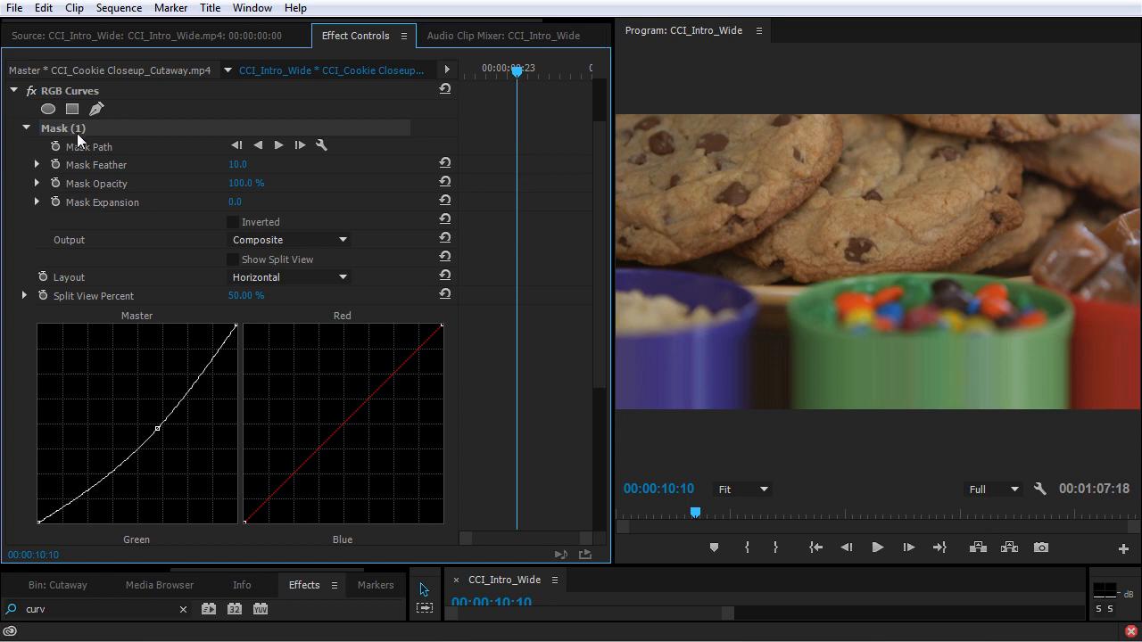
{"action": "left_click_drag", "start_coordinate": [943, 265], "coordinate": [1137, 264]}
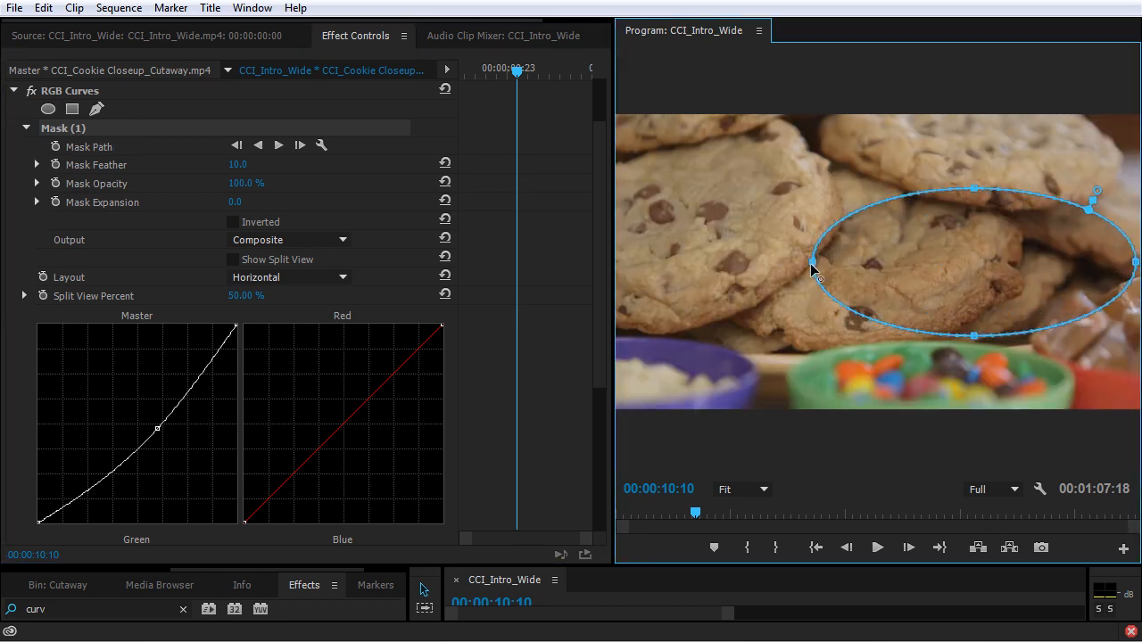
{"action": "left_click_drag", "start_coordinate": [813, 263], "coordinate": [631, 283]}
{"action": "left_click_drag", "start_coordinate": [884, 188], "coordinate": [883, 126]}
{"action": "left_click_drag", "start_coordinate": [883, 335], "coordinate": [881, 396]}
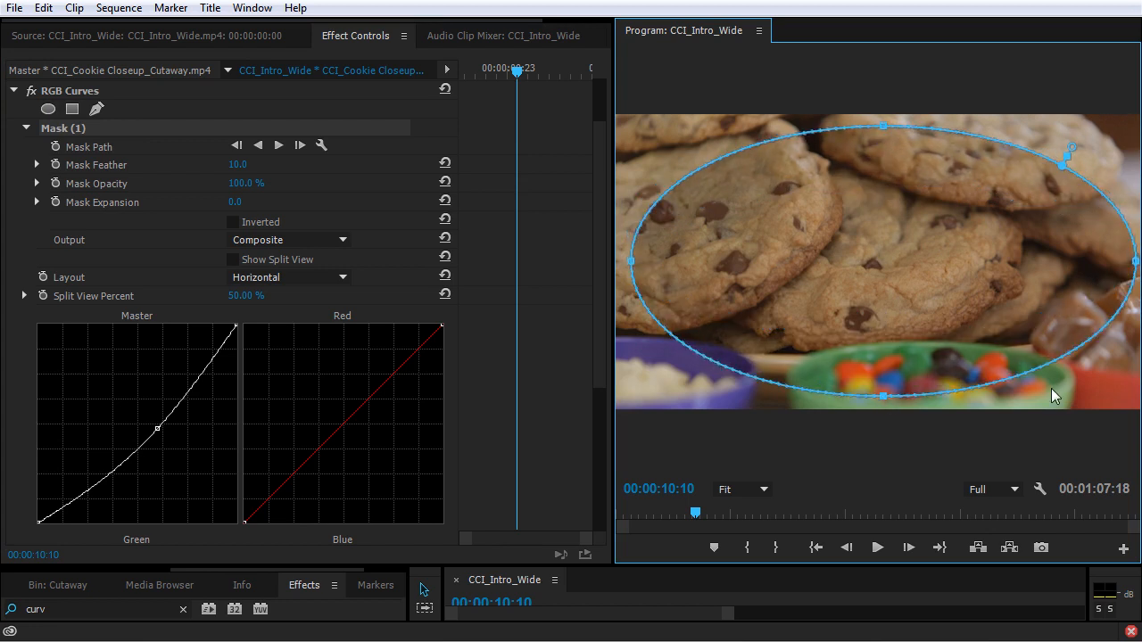
Step: Add points to the mask outline and pull them toward the frame's four corners to form a rounded rectangle
{"action": "left_click_drag", "start_coordinate": [1046, 366], "coordinate": [1099, 389]}
{"action": "left_click", "coordinate": [709, 361]}
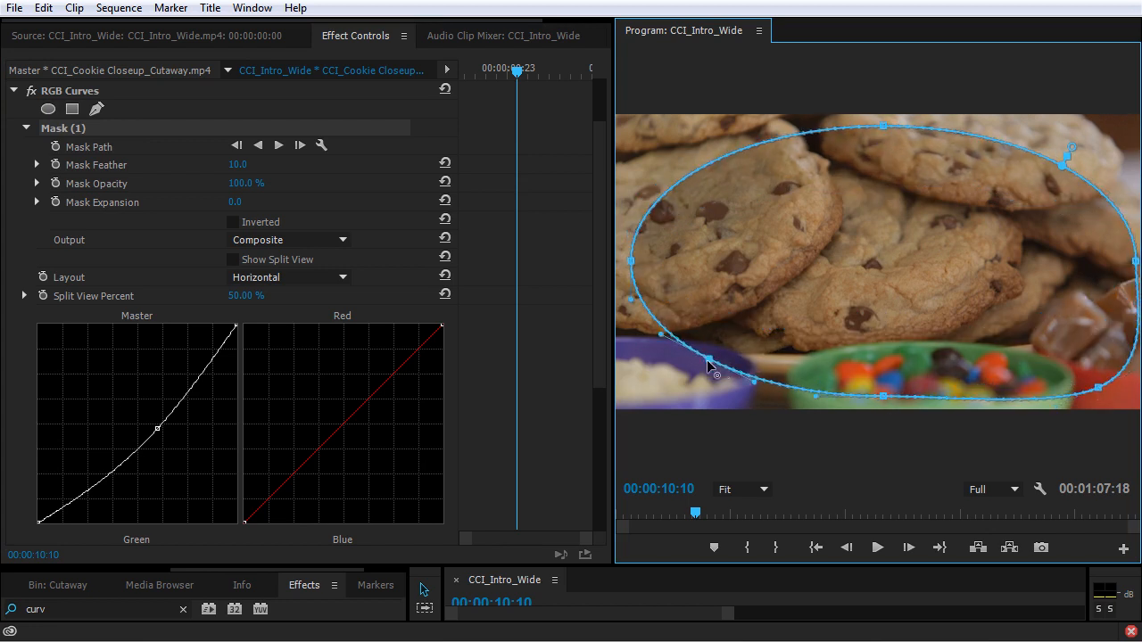
{"action": "left_click_drag", "start_coordinate": [708, 360], "coordinate": [659, 390]}
{"action": "left_click_drag", "start_coordinate": [699, 169], "coordinate": [660, 137]}
{"action": "left_click_drag", "start_coordinate": [1038, 154], "coordinate": [1088, 131]}
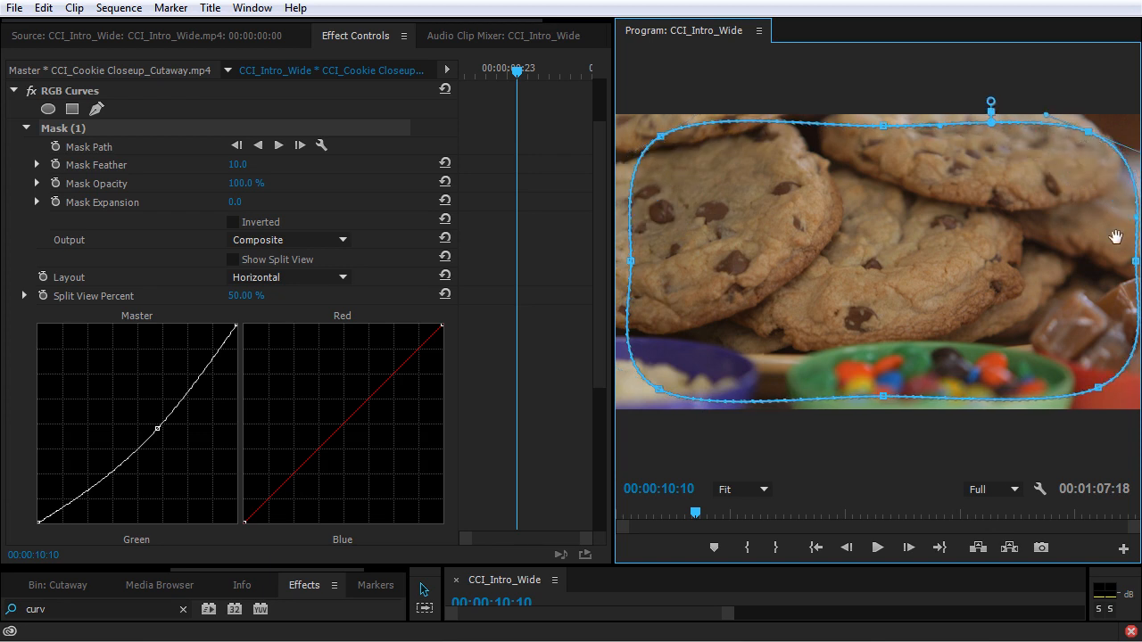
Step: Invert the mask with feather 203 and expansion 15, and lower the Master curve's midtones further to darken the frame edges
{"action": "left_click", "coordinate": [234, 222]}
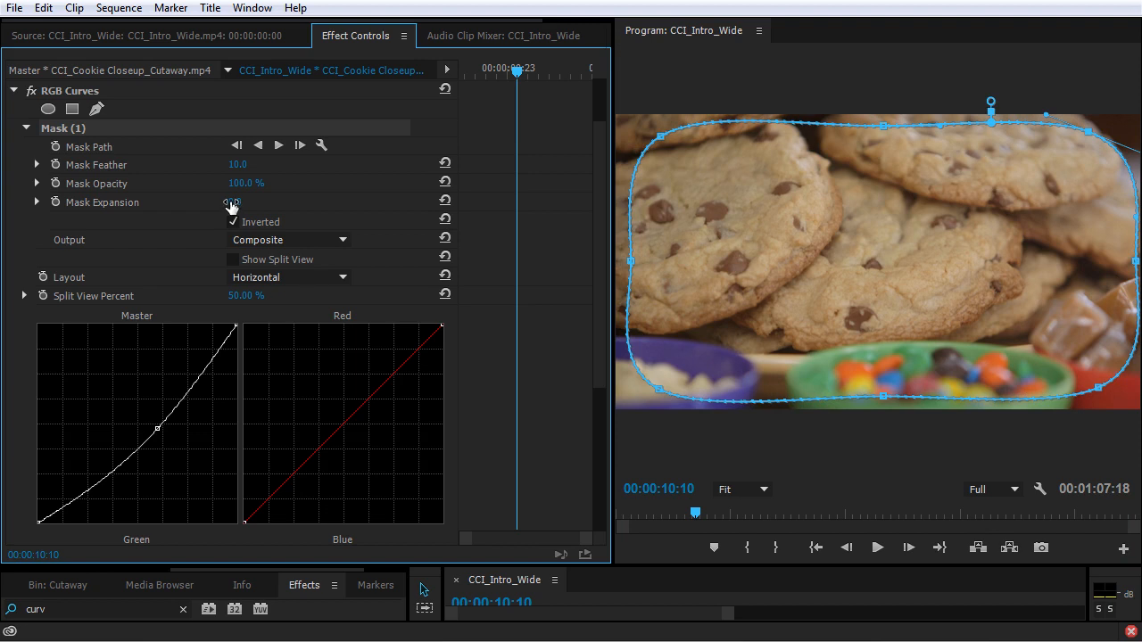
{"action": "left_click_drag", "start_coordinate": [237, 164], "coordinate": [321, 164]}
{"action": "mouse_move", "coordinate": [242, 201]}
{"action": "left_mouse_down"}
{"action": "mouse_move", "coordinate": [276, 202]}
{"action": "mouse_move", "coordinate": [251, 204]}
{"action": "left_mouse_up"}
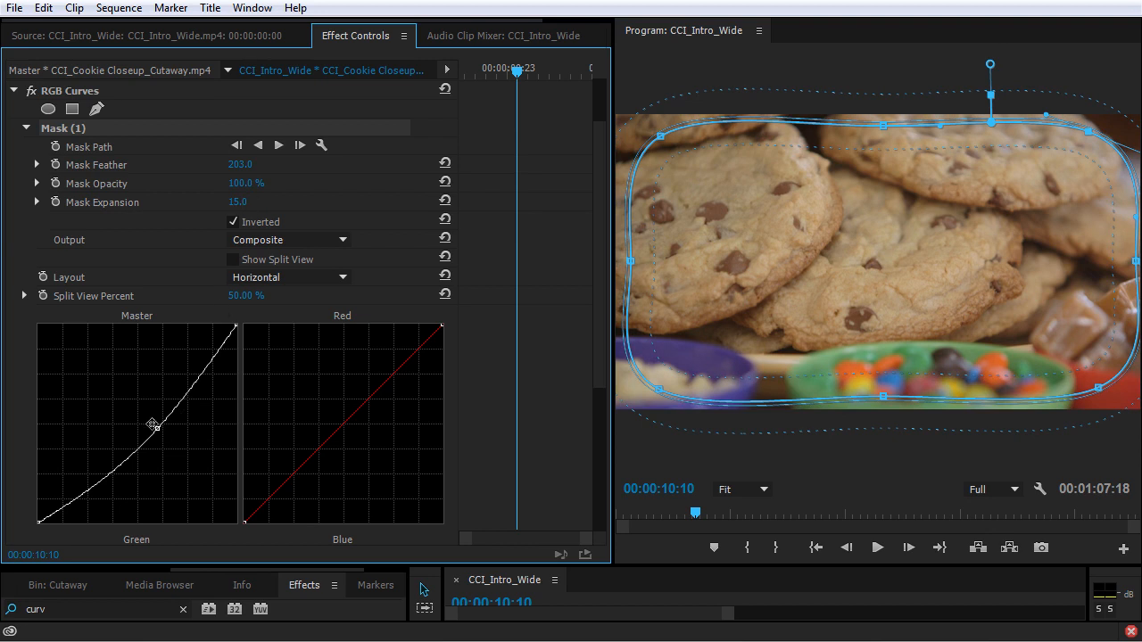
{"action": "mouse_move", "coordinate": [153, 426]}
{"action": "left_mouse_down"}
{"action": "mouse_move", "coordinate": [169, 444]}
{"action": "mouse_move", "coordinate": [159, 446]}
{"action": "left_mouse_up"}
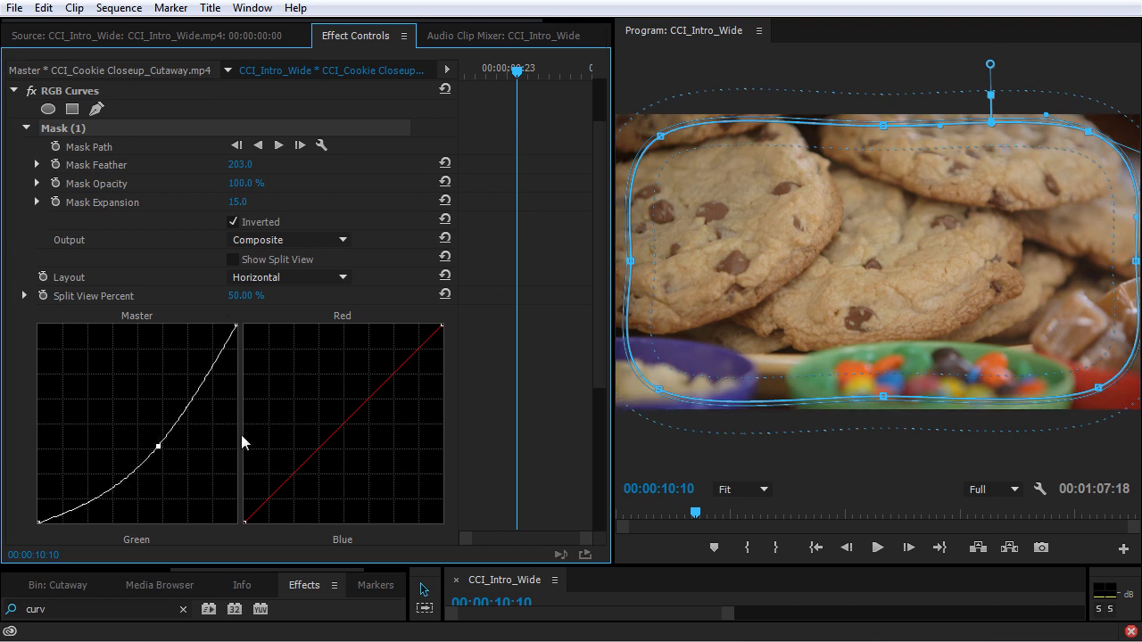
{"action": "left_click", "coordinate": [474, 392]}
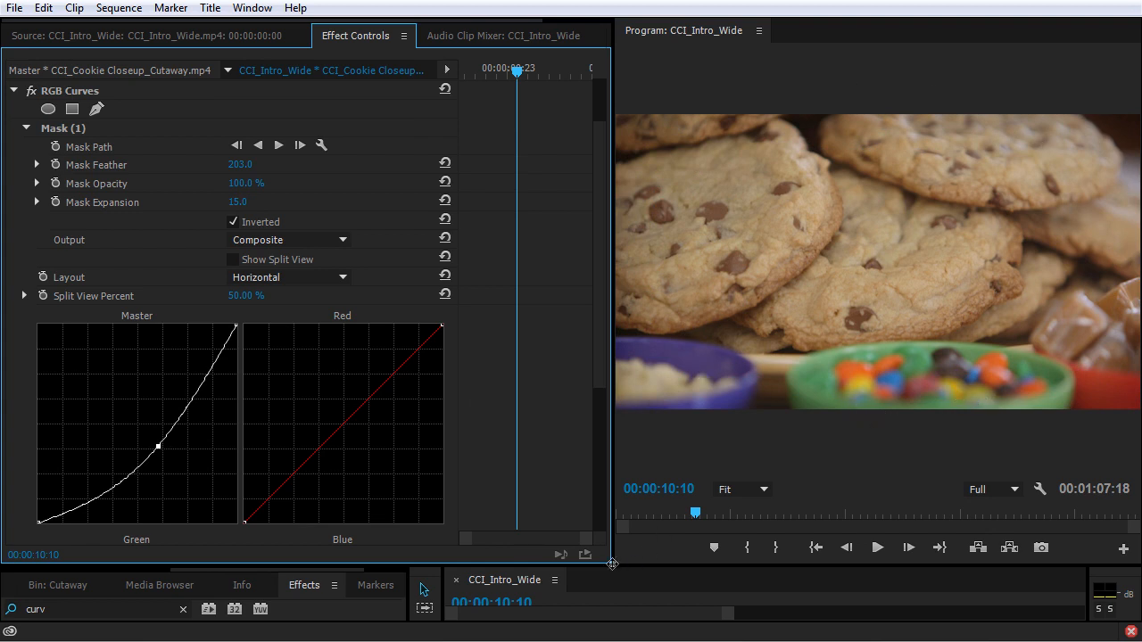
Step: Create a 1920 × 1080, 23.976 fps adjustment layer and place it on V3, extended across the whole sequence
{"action": "left_click_drag", "start_coordinate": [610, 568], "coordinate": [553, 383]}
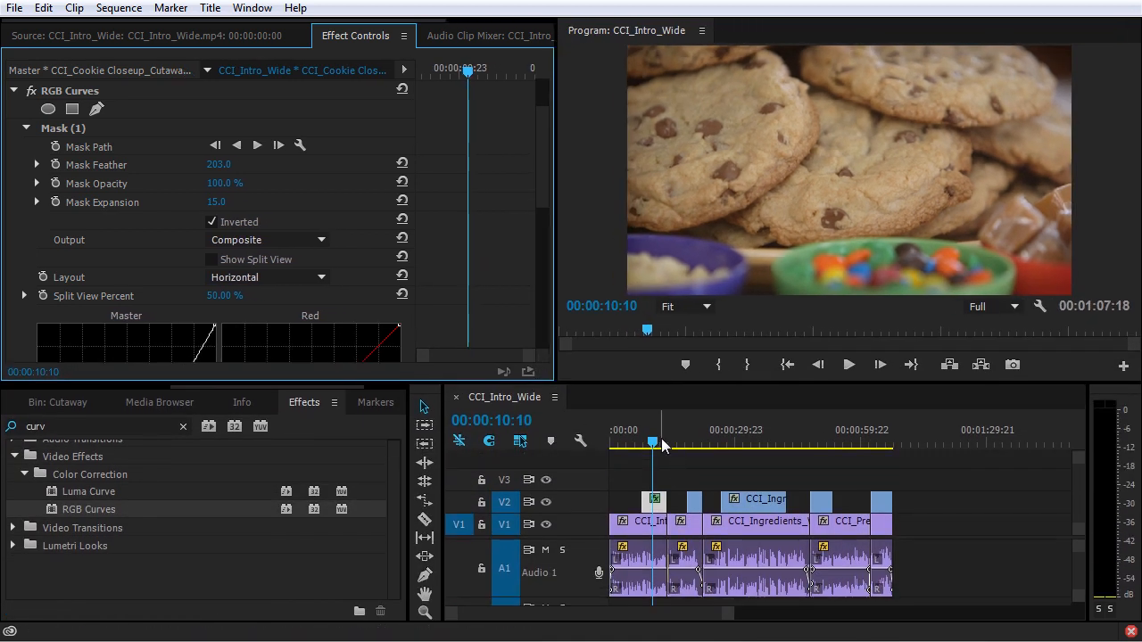
{"action": "left_click_drag", "start_coordinate": [662, 443], "coordinate": [675, 447]}
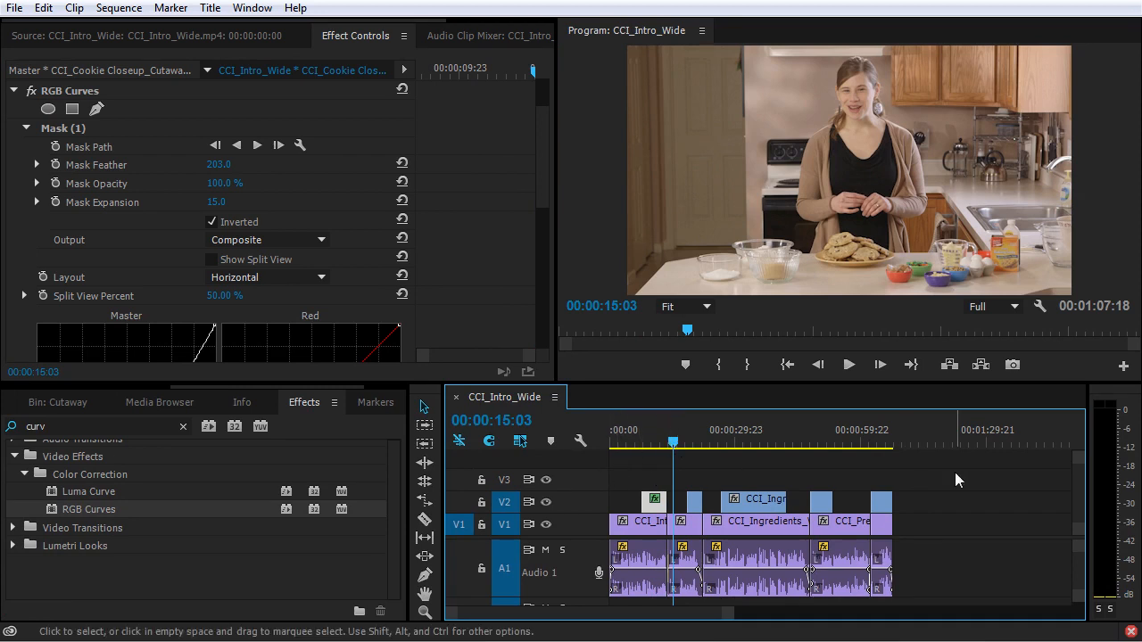
{"action": "left_click", "coordinate": [94, 389]}
{"action": "left_click", "coordinate": [95, 402]}
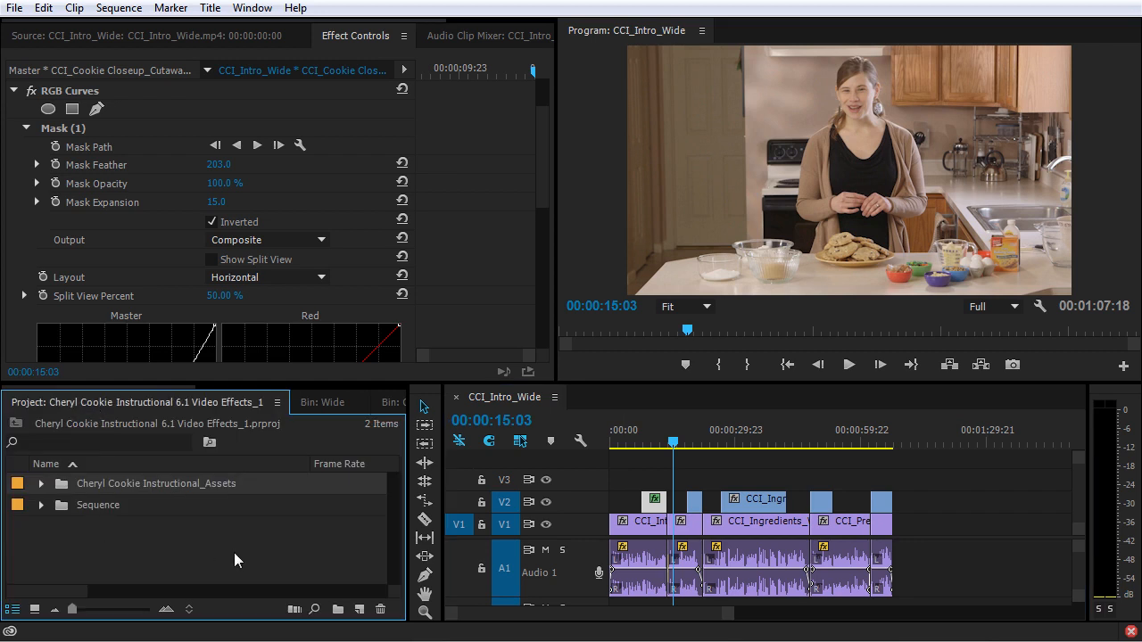
{"action": "left_click", "coordinate": [362, 610]}
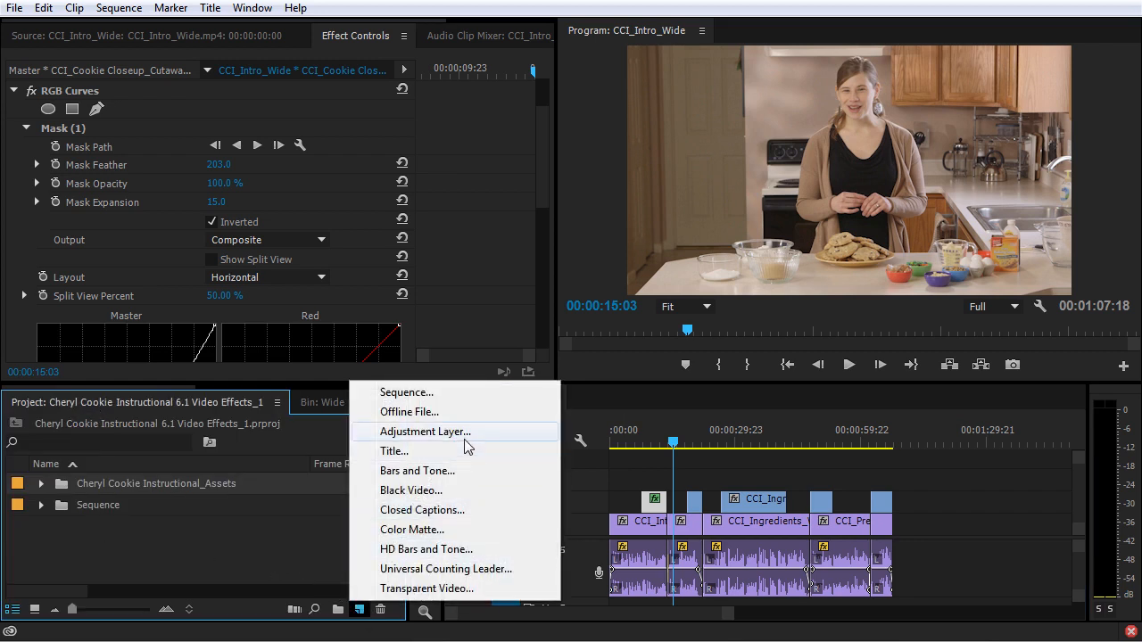
{"action": "left_click", "coordinate": [419, 432]}
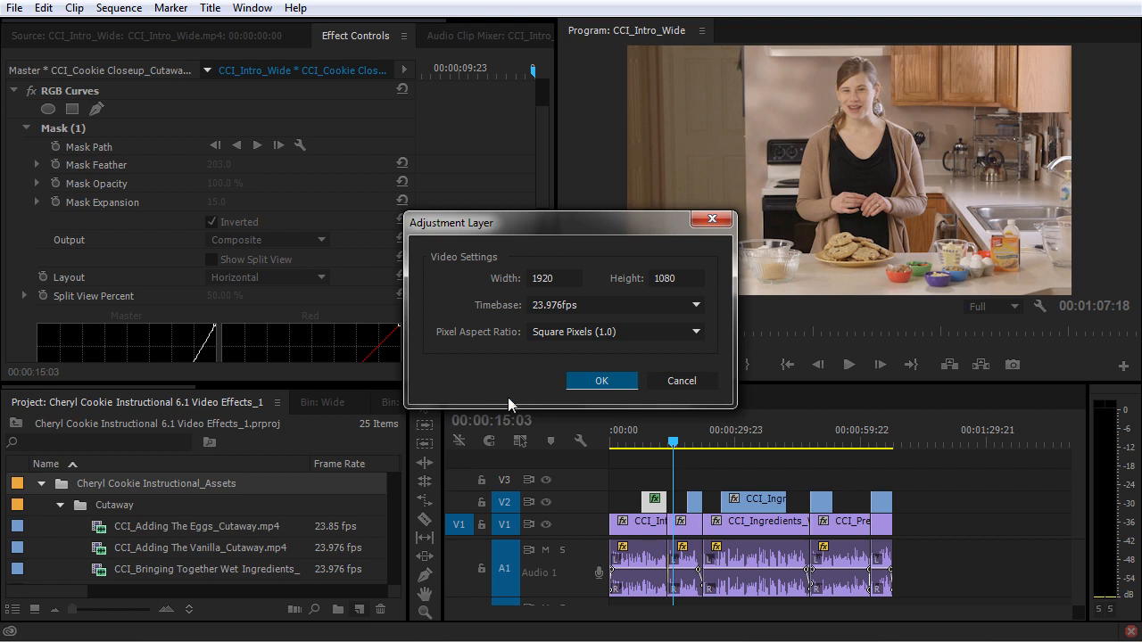
{"action": "left_click", "coordinate": [585, 382]}
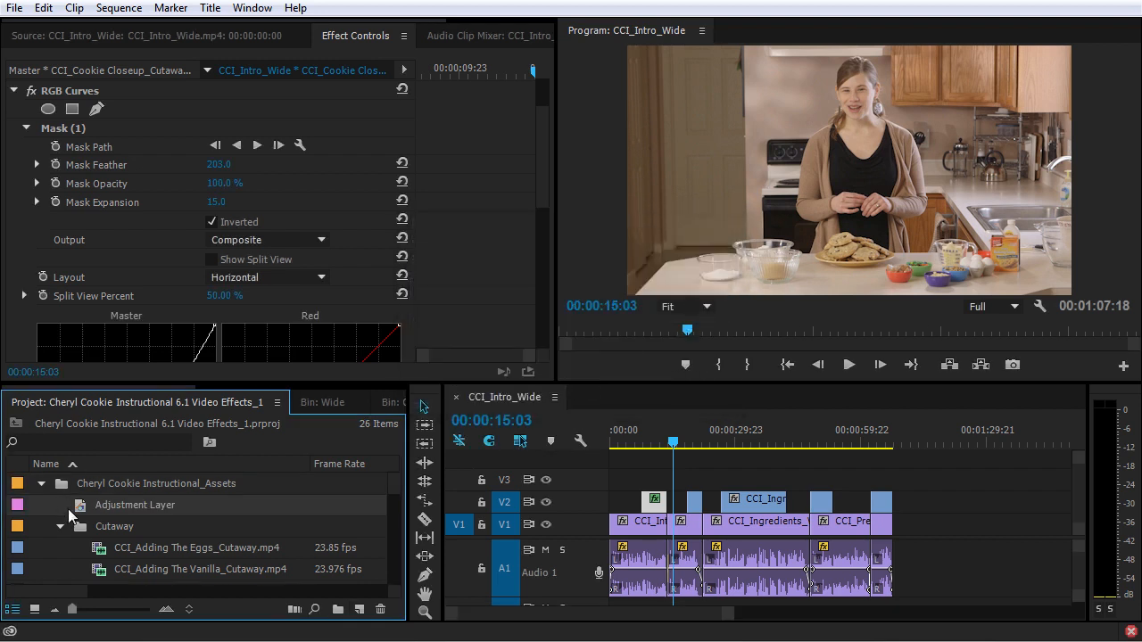
{"action": "left_click_drag", "start_coordinate": [81, 507], "coordinate": [888, 489]}
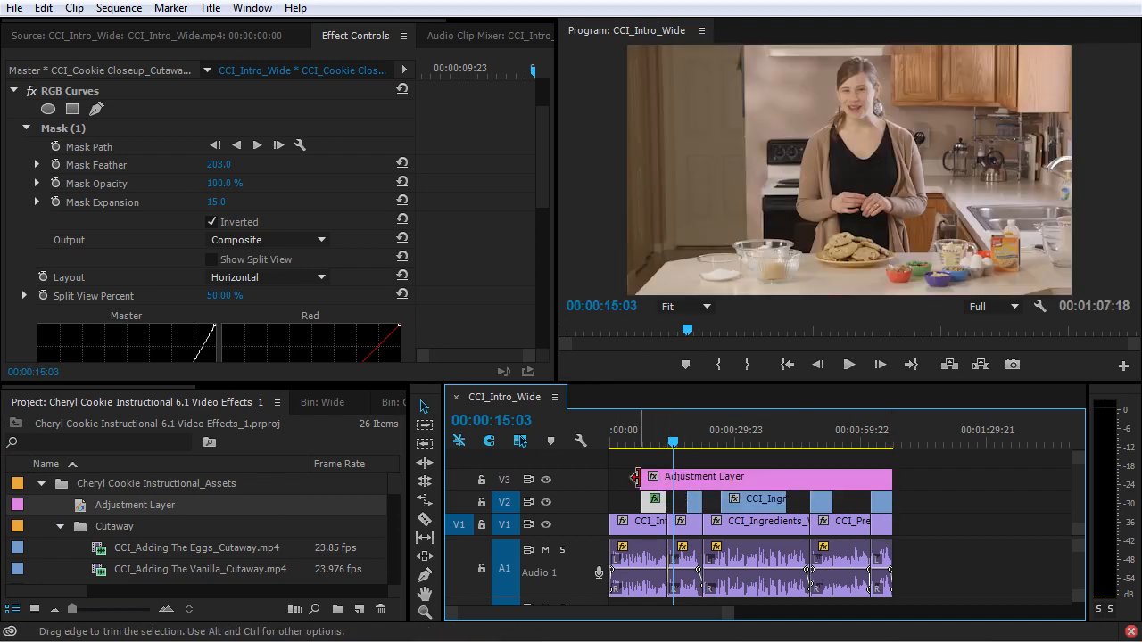
{"action": "left_click_drag", "start_coordinate": [642, 478], "coordinate": [582, 489]}
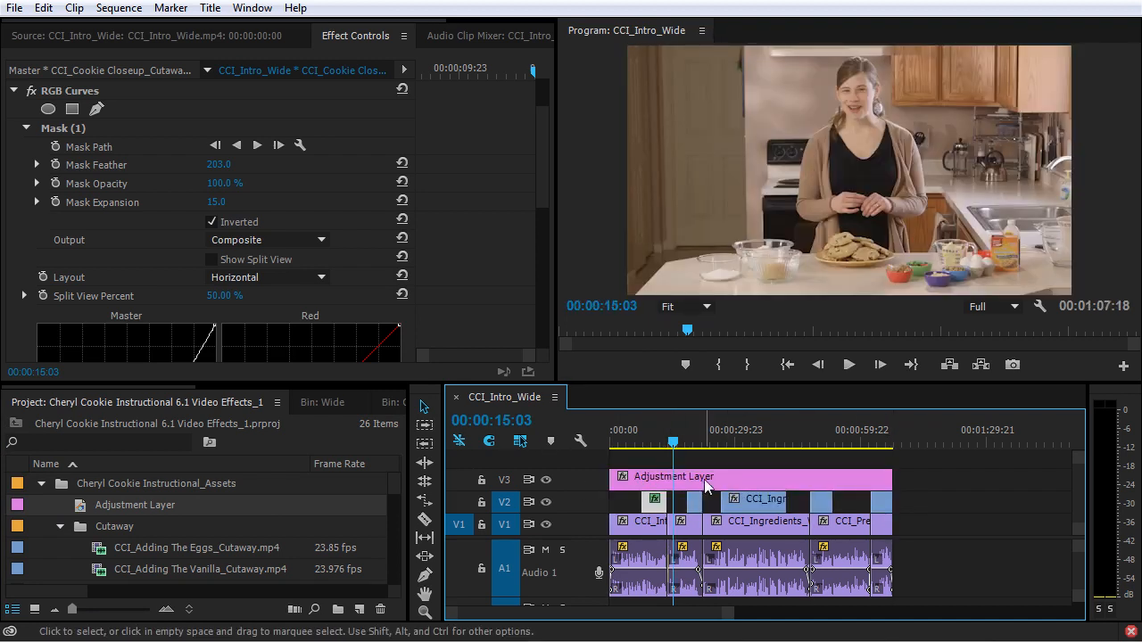
Step: Move the masked RGB Curves effect from the CCI_Cookie Closeup_Cutaway clip on V2 to the adjustment layer on V3
{"action": "left_click", "coordinate": [653, 443]}
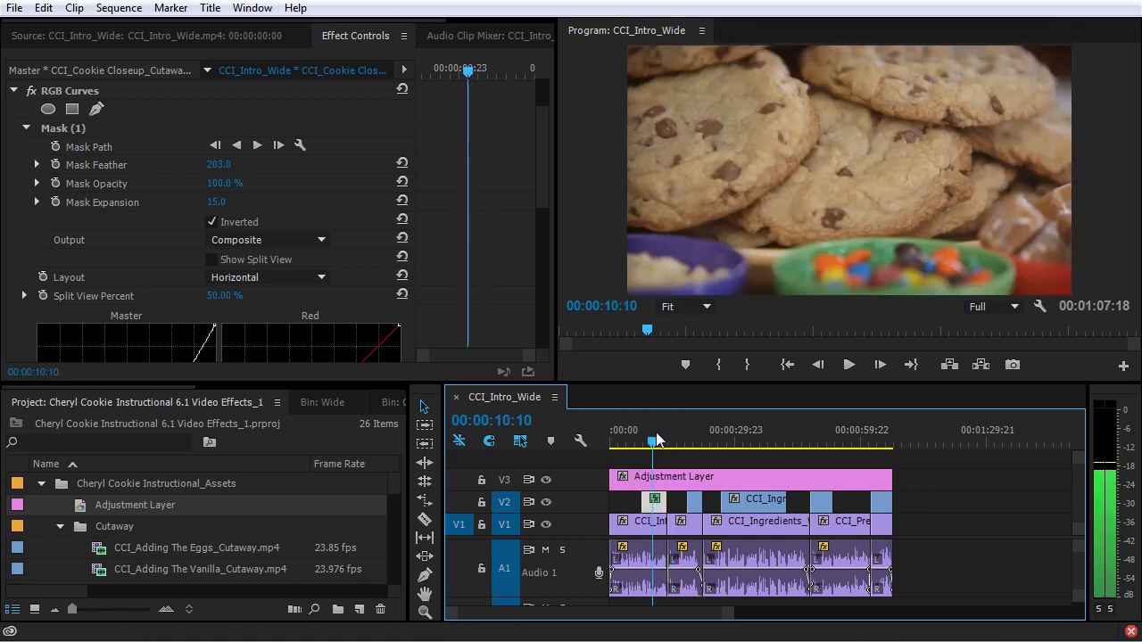
{"action": "left_click", "coordinate": [74, 93]}
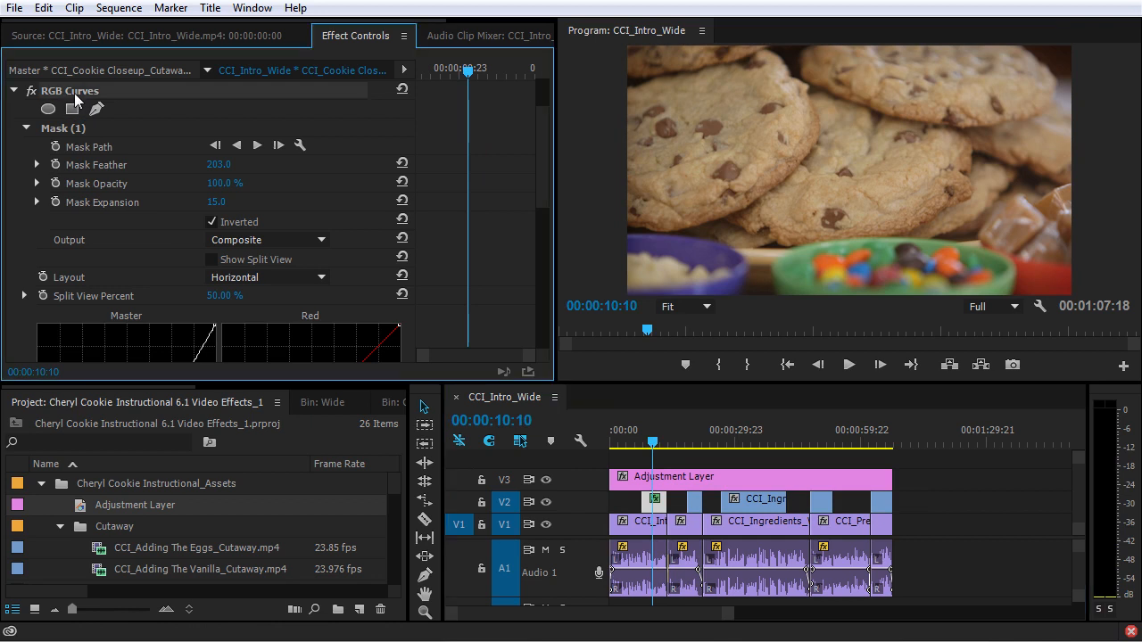
{"action": "key", "text": "Delete"}
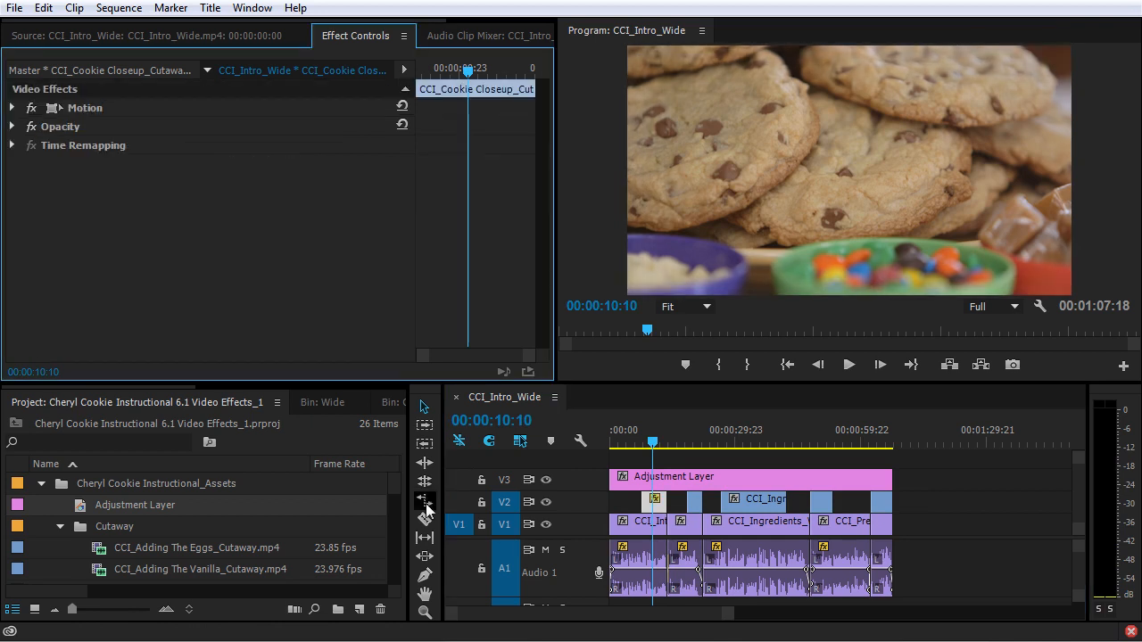
{"action": "left_click", "coordinate": [702, 482]}
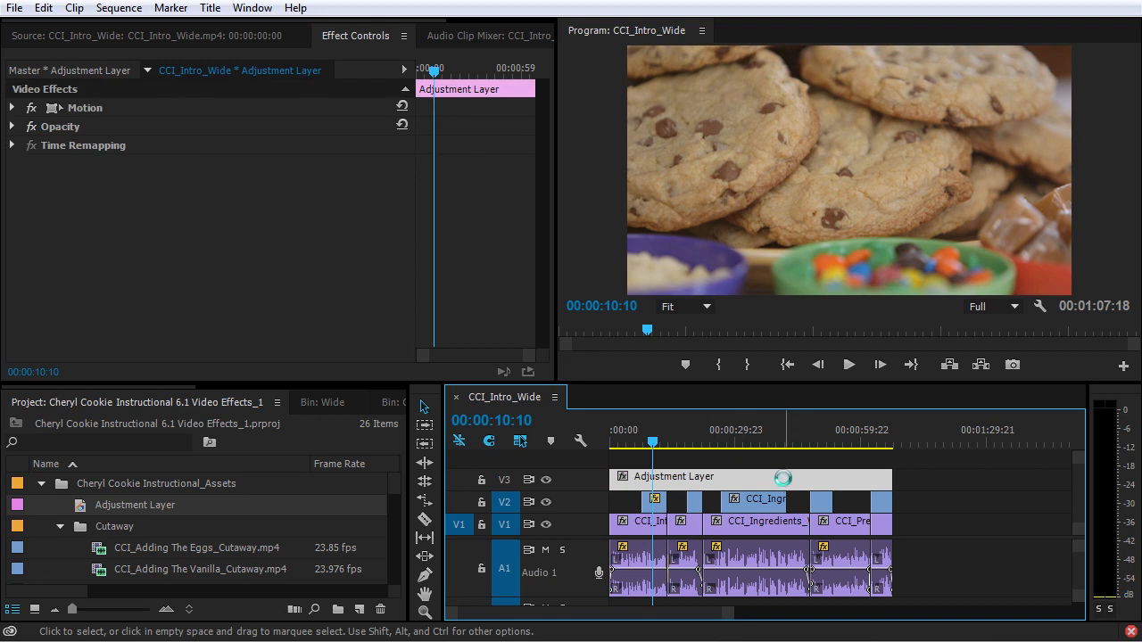
{"action": "key", "text": "ctrl+v"}
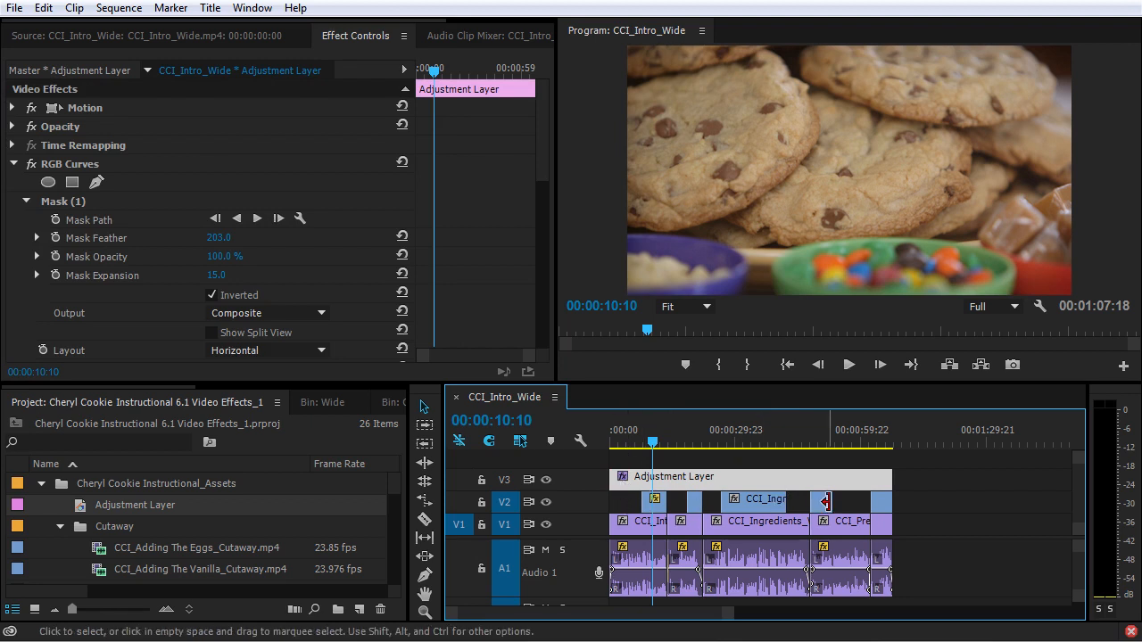
Step: Check the vignette on other clips, and try CCI_Ingredients_Cutaway on V4 above the adjustment layer before returning it to V2
{"action": "left_click", "coordinate": [624, 443]}
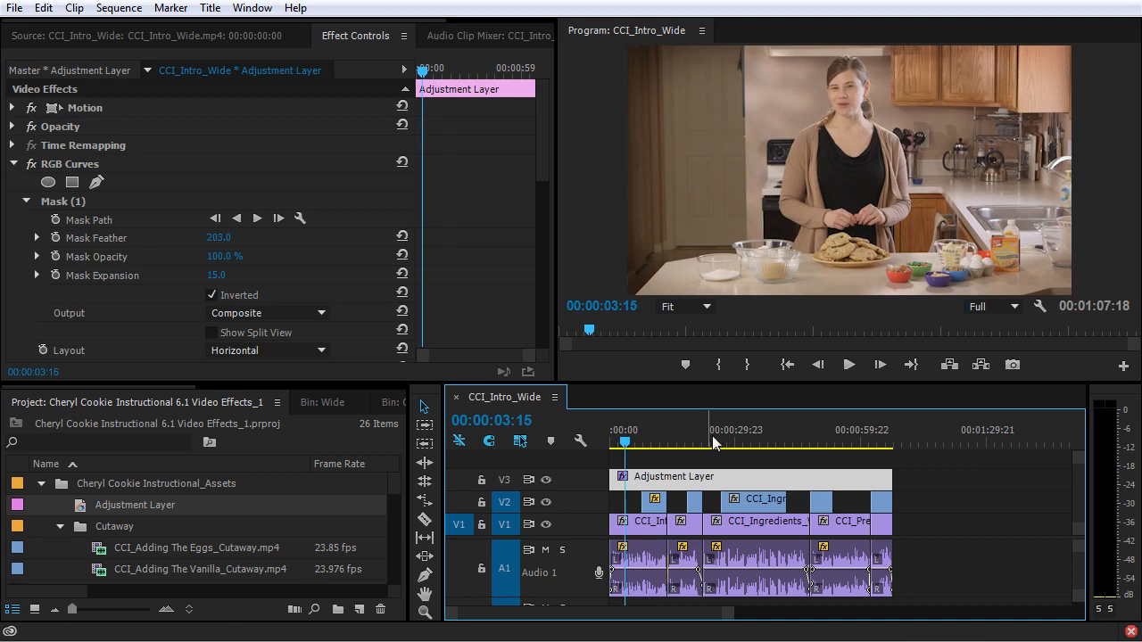
{"action": "left_click_drag", "start_coordinate": [725, 430], "coordinate": [759, 435]}
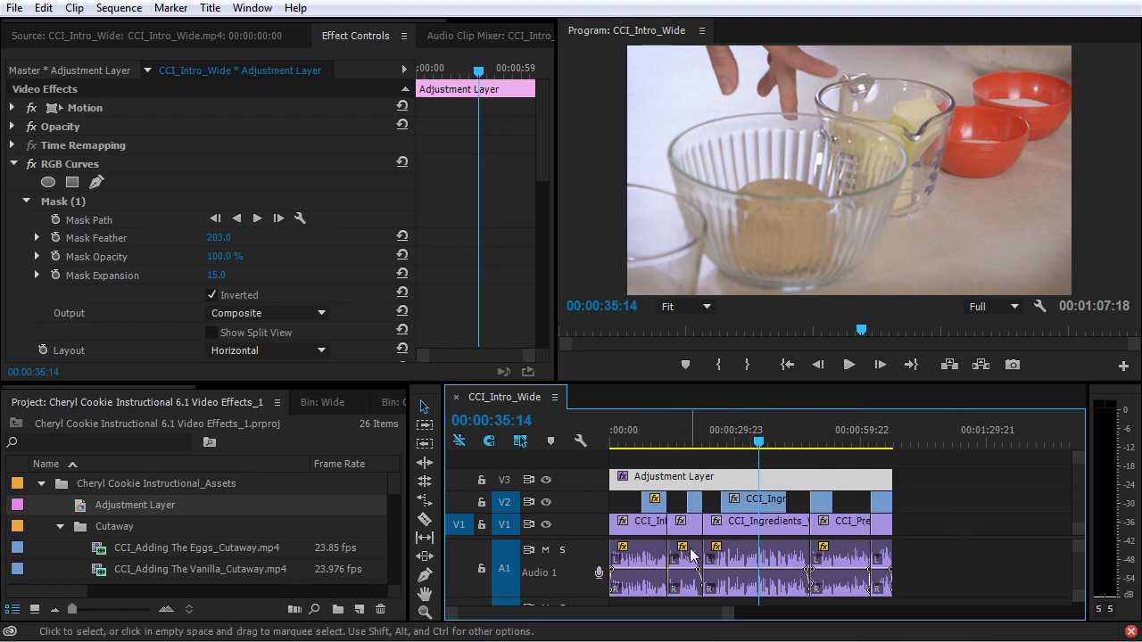
{"action": "left_click_drag", "start_coordinate": [764, 499], "coordinate": [762, 459]}
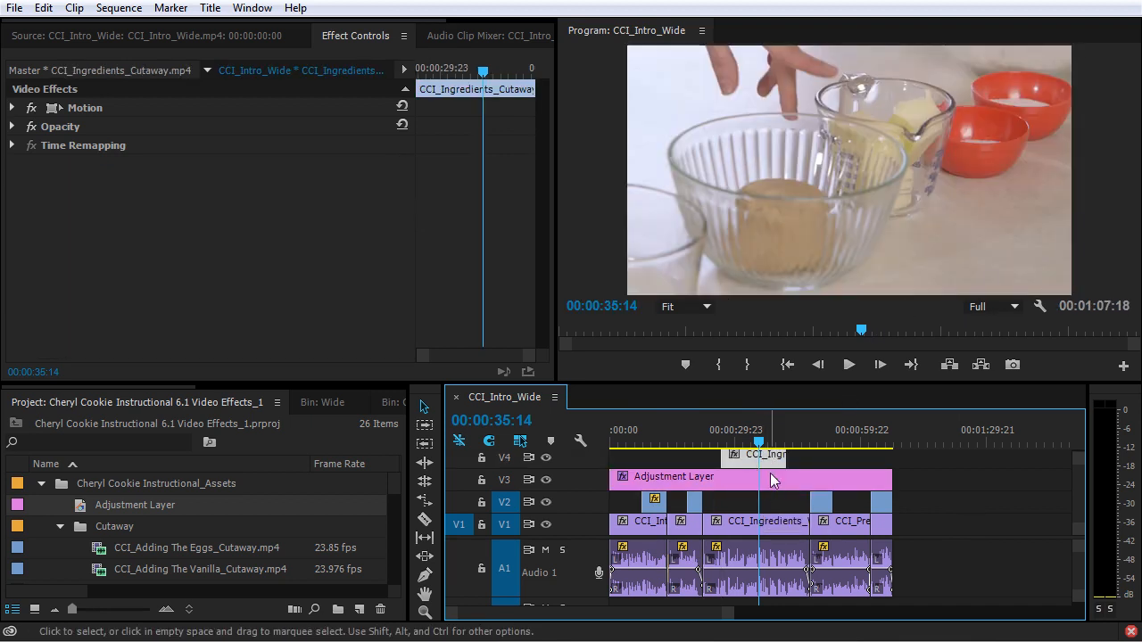
{"action": "left_click_drag", "start_coordinate": [777, 459], "coordinate": [776, 502]}
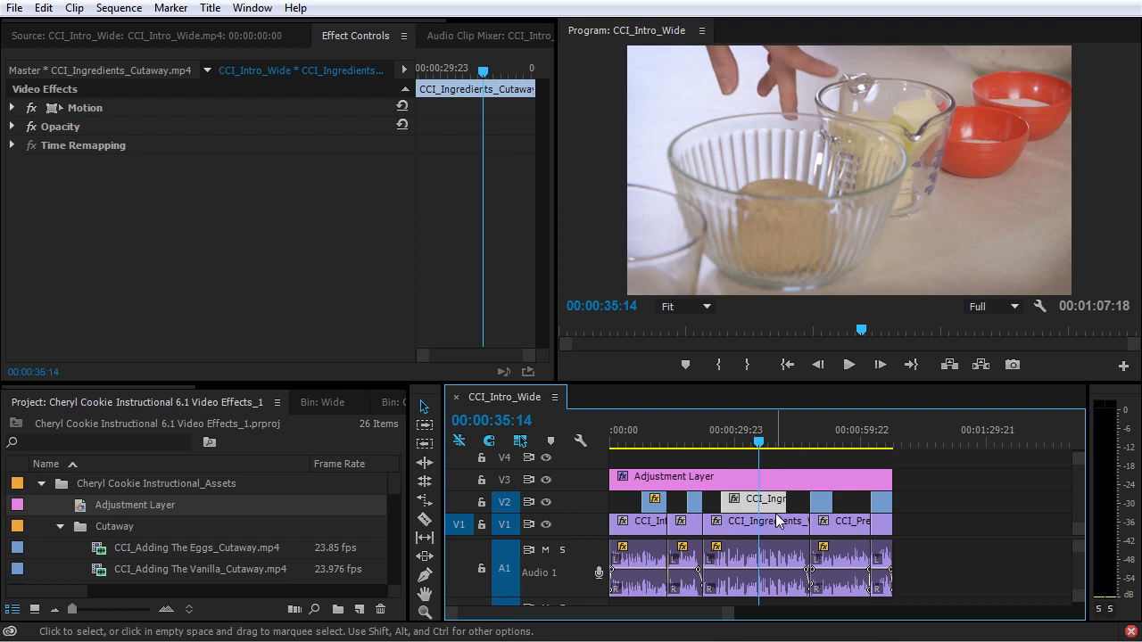
Step: Delete the adjustment layer from V3 and collapse the Cheryl Cookie Instructional_Assets bin
{"action": "left_click", "coordinate": [721, 476]}
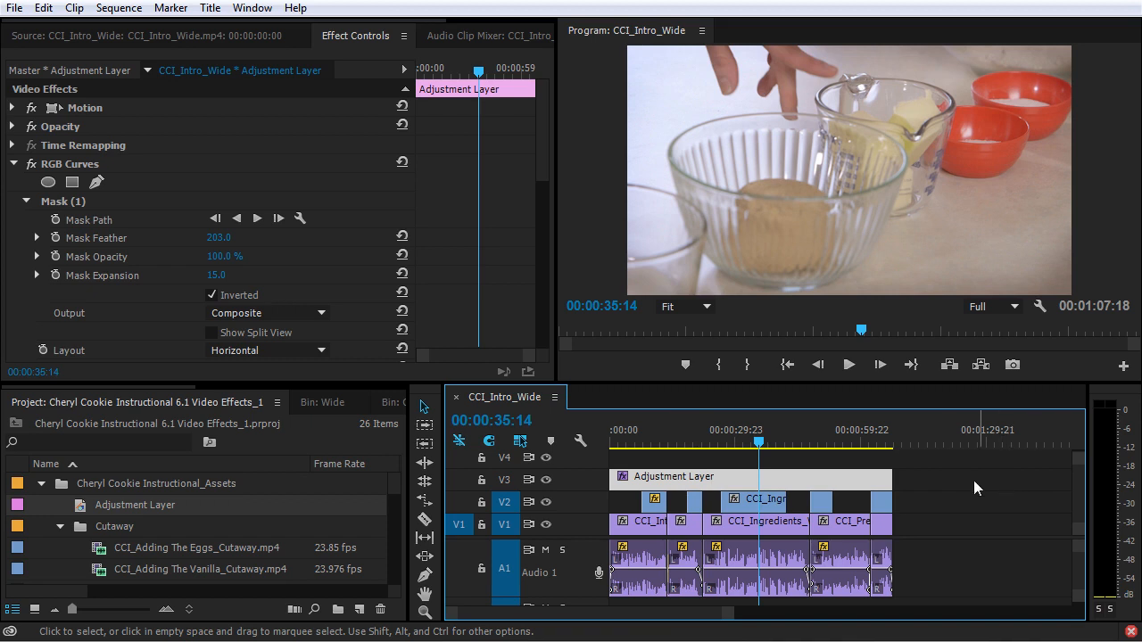
{"action": "key", "text": "Delete"}
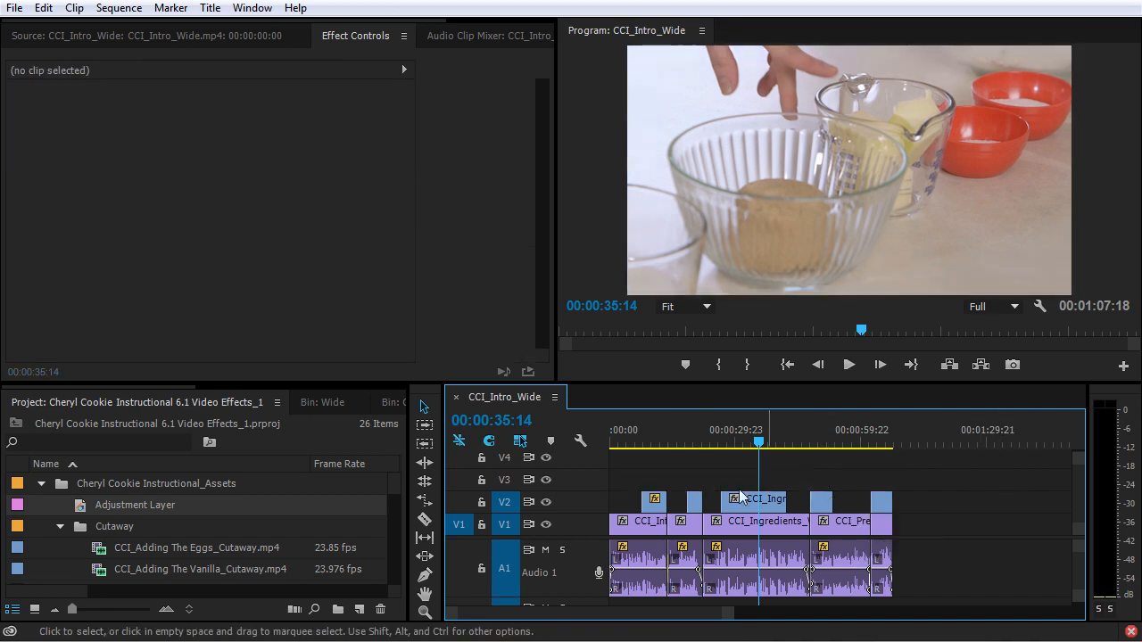
{"action": "left_click", "coordinate": [40, 484]}
Step: Clear the effects search and select Cross Dissolve among the Dissolve video transitions
{"action": "scroll", "coordinate": [367, 383], "scroll_direction": "down", "scroll_amount": 3}
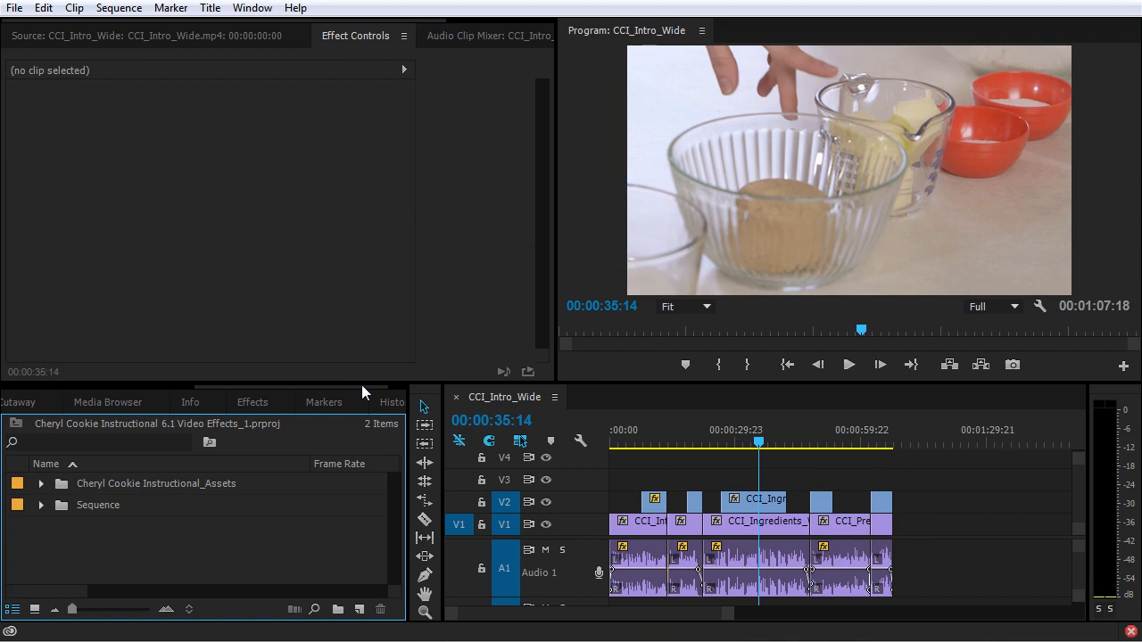
{"action": "left_click", "coordinate": [253, 402]}
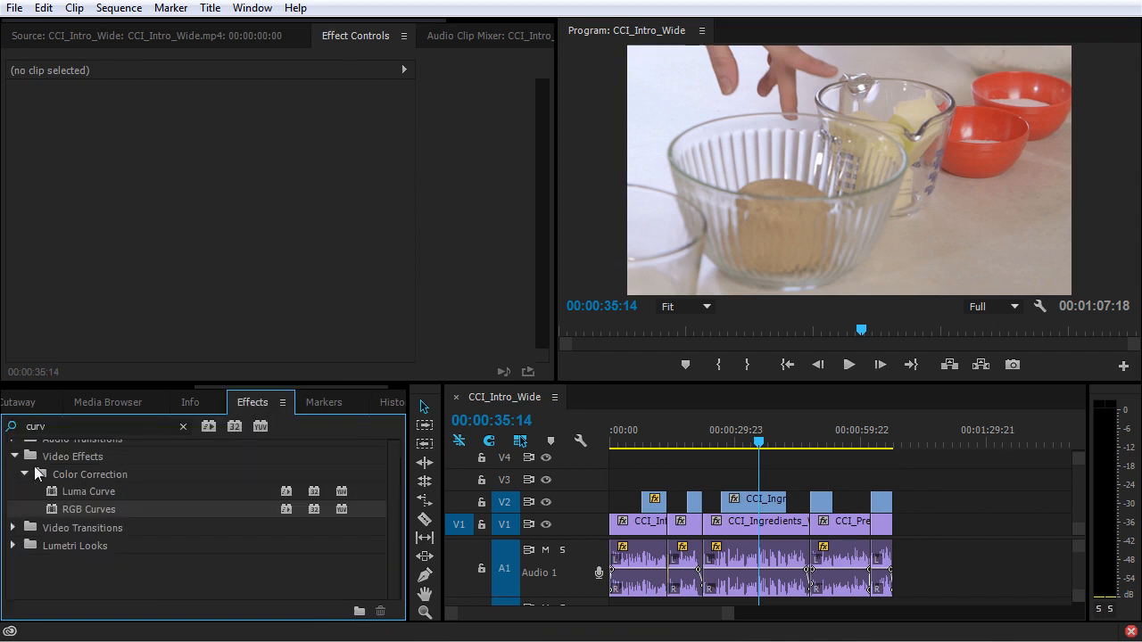
{"action": "scroll", "coordinate": [132, 455], "scroll_direction": "up", "scroll_amount": 2}
{"action": "left_click", "coordinate": [183, 427]}
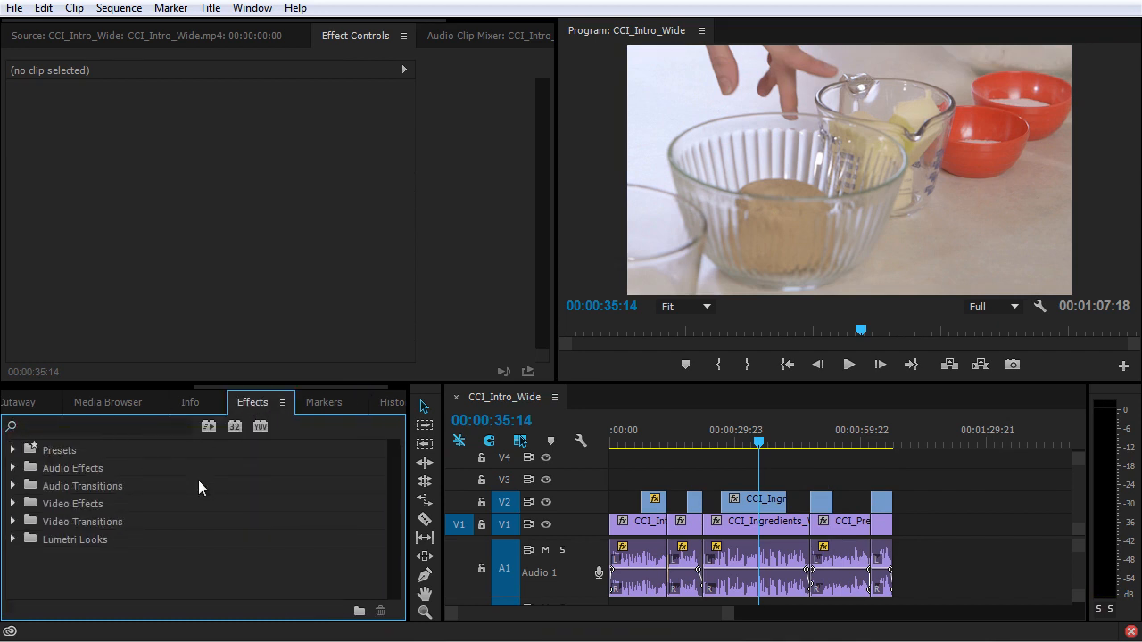
{"action": "left_click", "coordinate": [13, 522]}
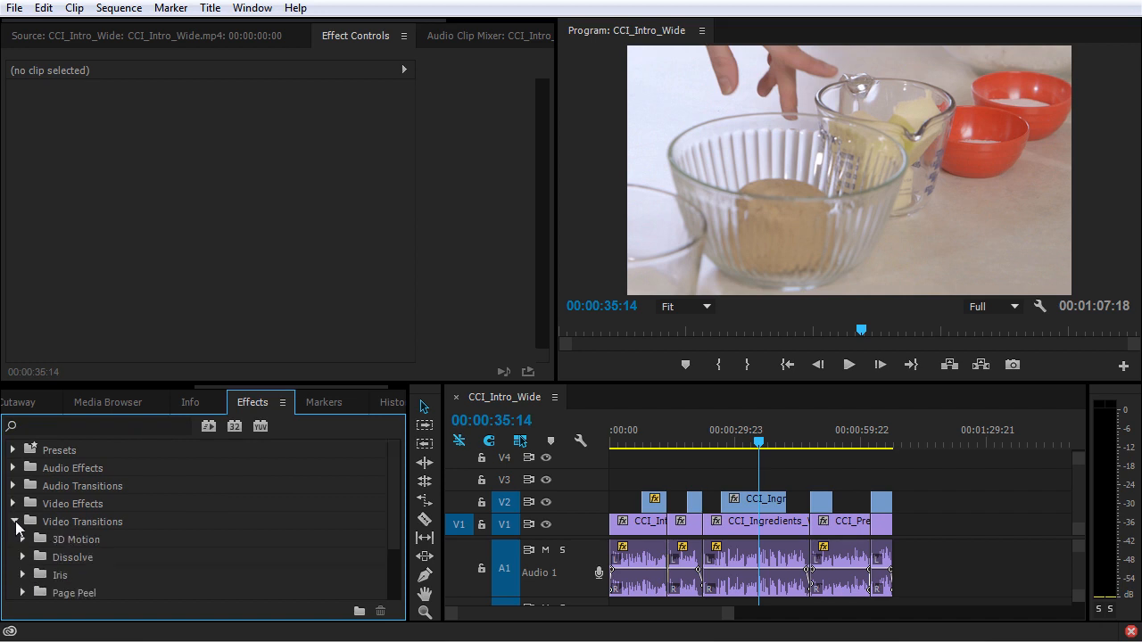
{"action": "scroll", "coordinate": [74, 542], "scroll_direction": "down", "scroll_amount": 2}
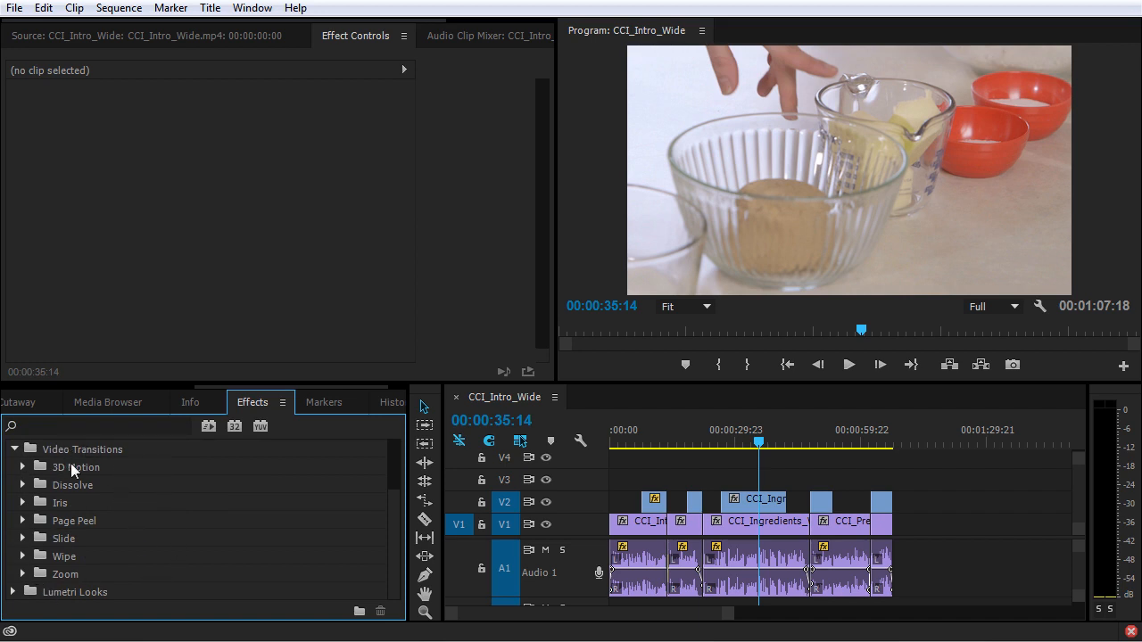
{"action": "left_click", "coordinate": [23, 485]}
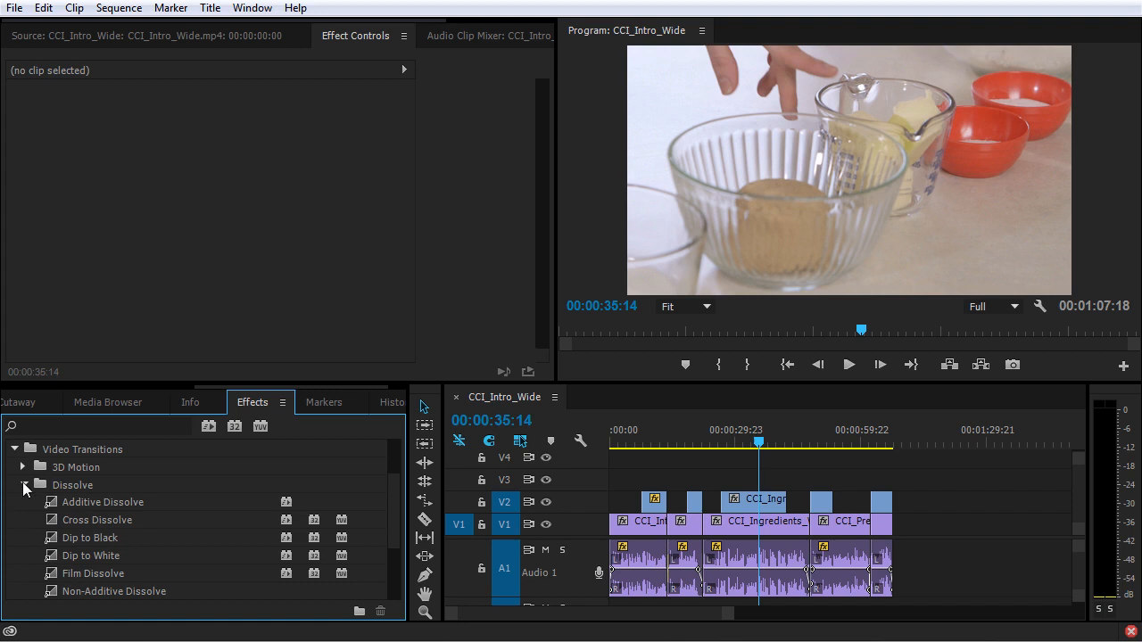
{"action": "left_click", "coordinate": [75, 521]}
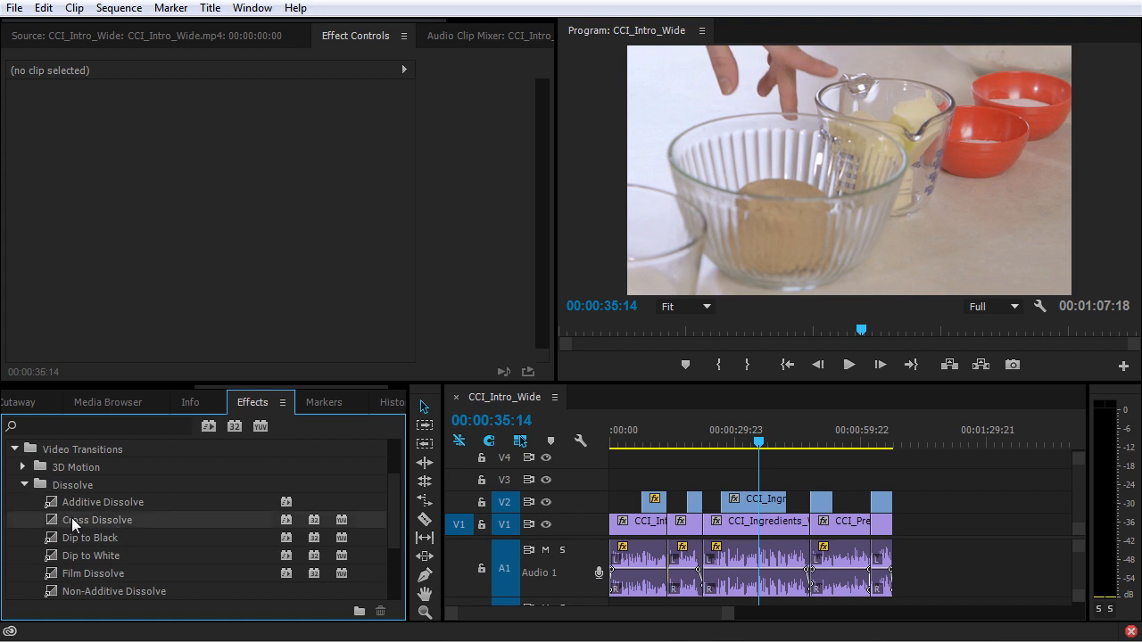
Step: Hide track V2 and add the Cross Dissolve at the cut between the first two CCI_Intro_Wide clips on V1
{"action": "left_click", "coordinate": [547, 506]}
{"action": "left_click", "coordinate": [547, 504]}
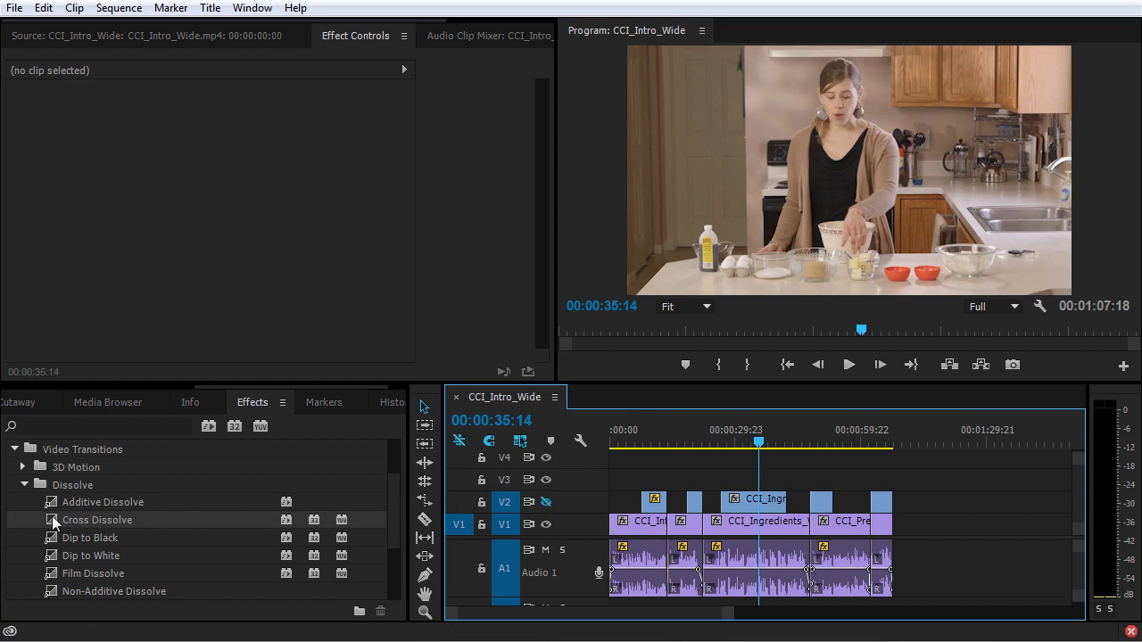
{"action": "left_click_drag", "start_coordinate": [52, 516], "coordinate": [667, 524]}
Step: Zoom in on the cut and play back the Cross Dissolve from 00:00:13:05
{"action": "left_click", "coordinate": [666, 433]}
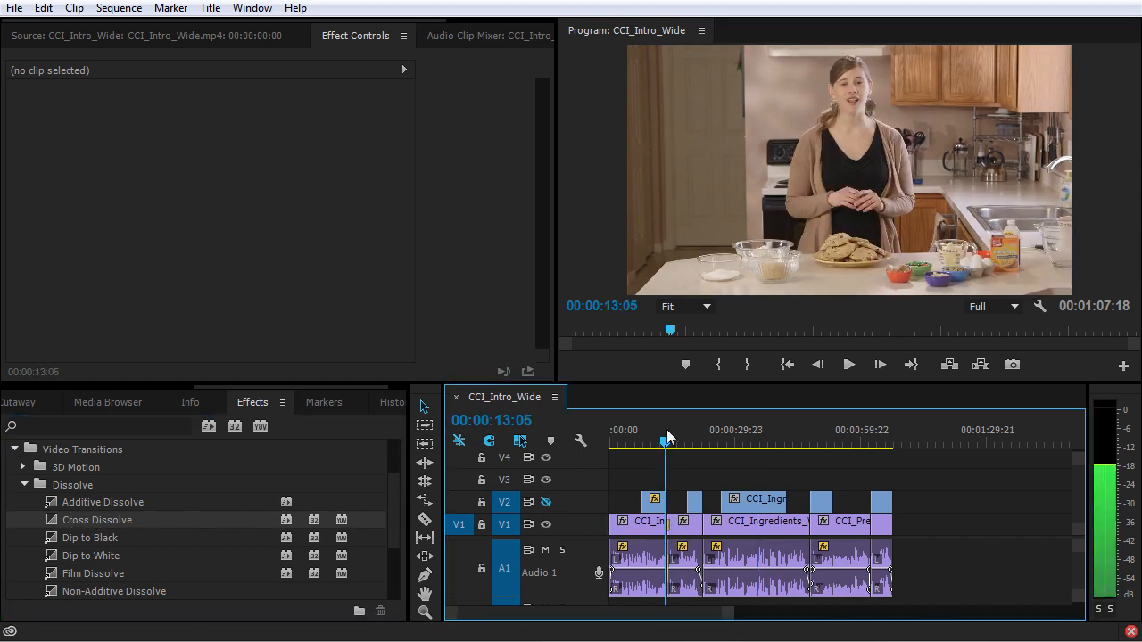
{"action": "key", "text": "equal"}
{"action": "key", "text": "equal"}
{"action": "key", "text": "equal"}
{"action": "key", "text": "equal"}
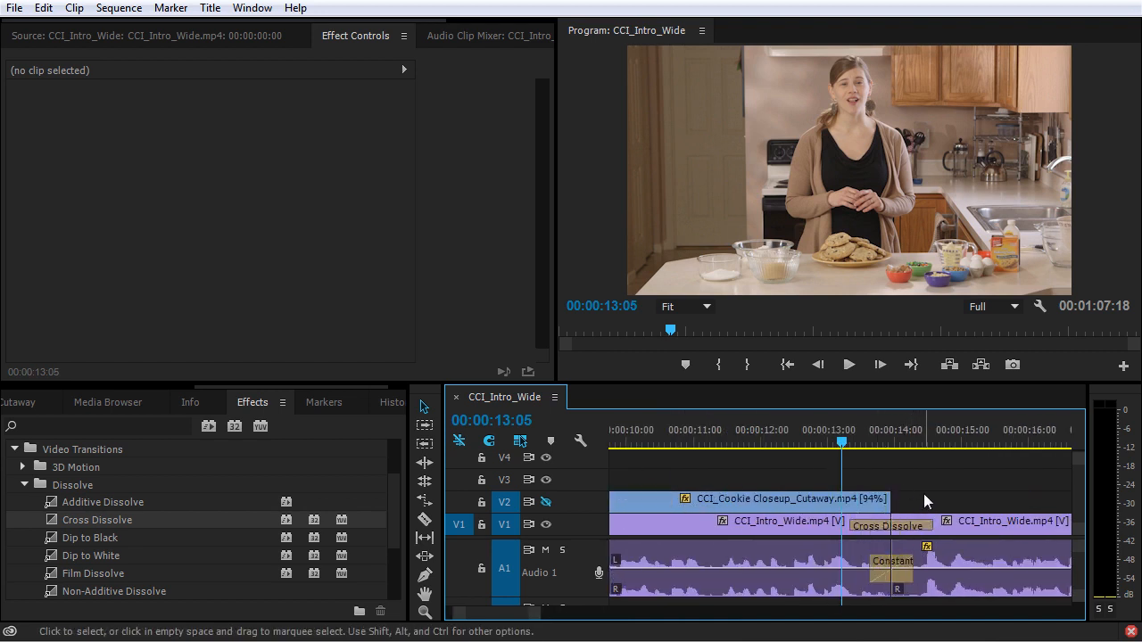
{"action": "key", "text": "space"}
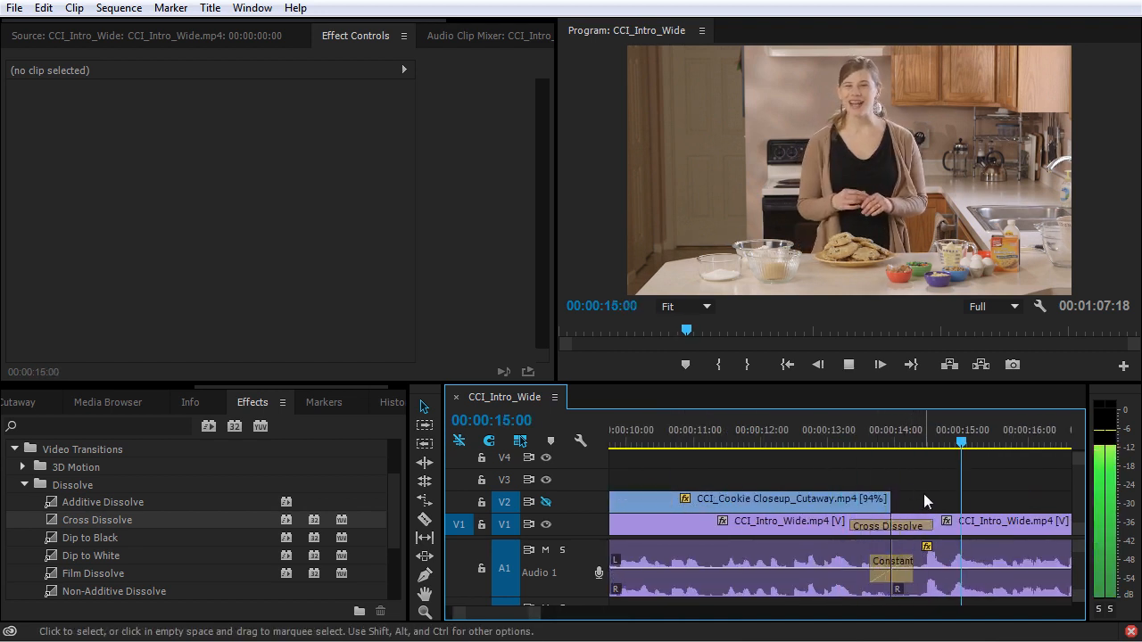
{"action": "key", "text": "space"}
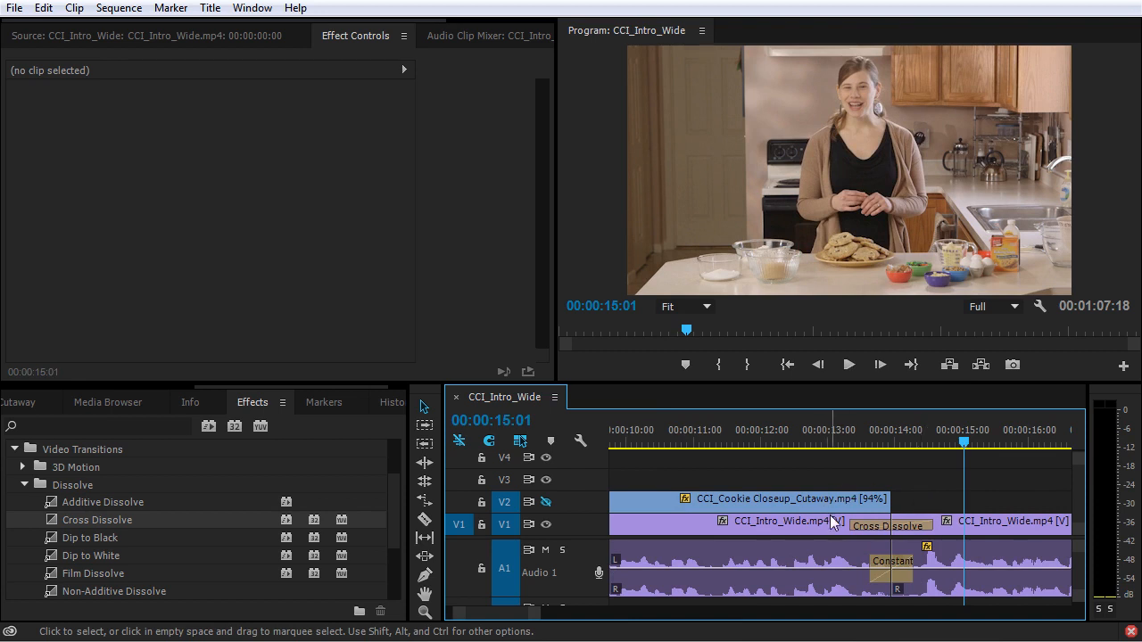
Step: Inspect the CCI_Intro_Wide clips on both sides of the dissolve and go to the cut between CCI_Intro_Wide and CCI_Ingredients_Wide
{"action": "left_click", "coordinate": [803, 526]}
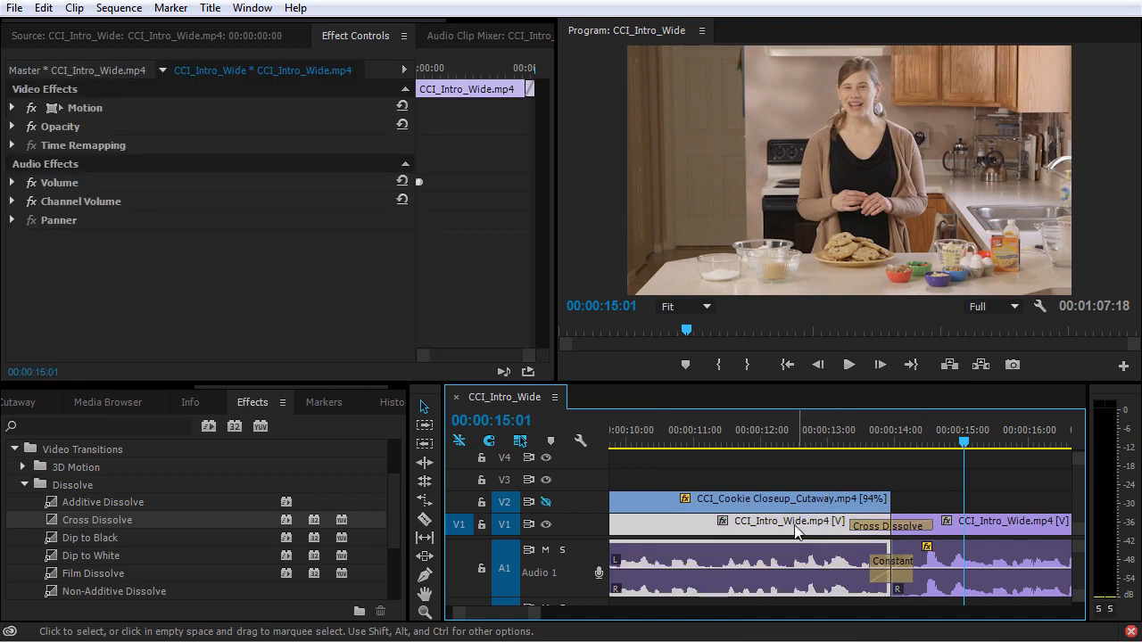
{"action": "left_click", "coordinate": [998, 530]}
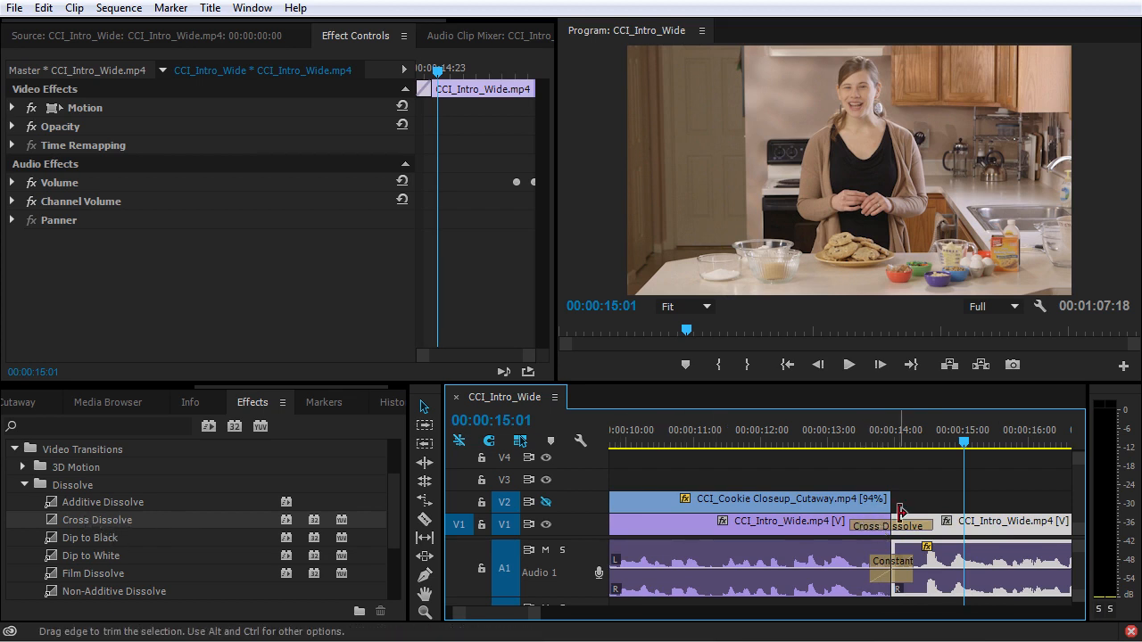
{"action": "key", "text": "Down"}
{"action": "key", "text": "Down"}
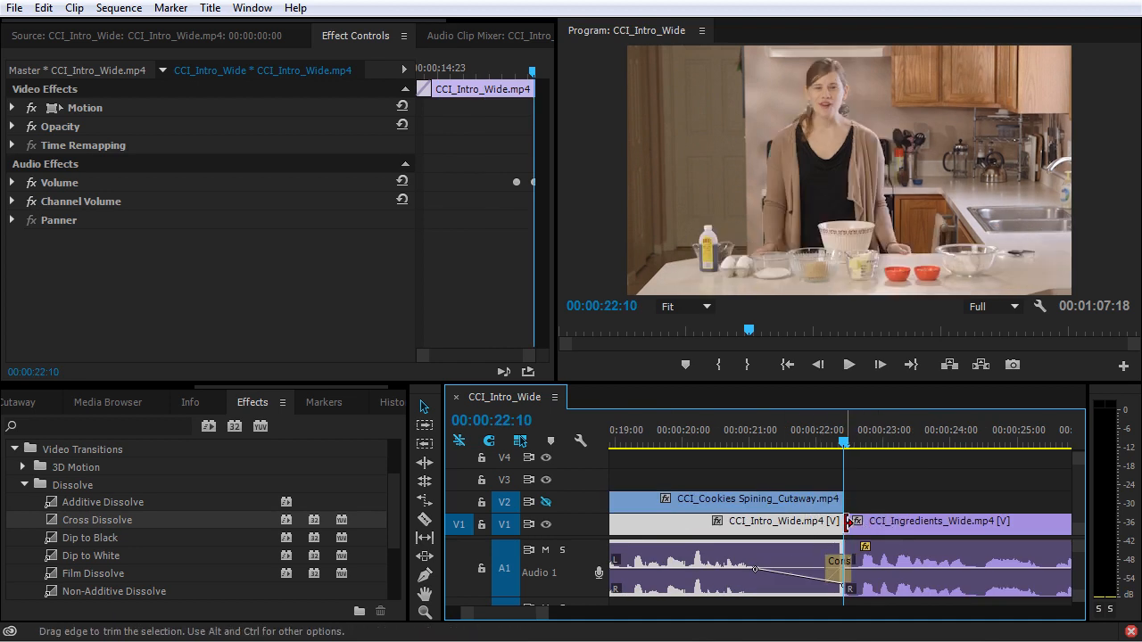
{"action": "left_click", "coordinate": [854, 503]}
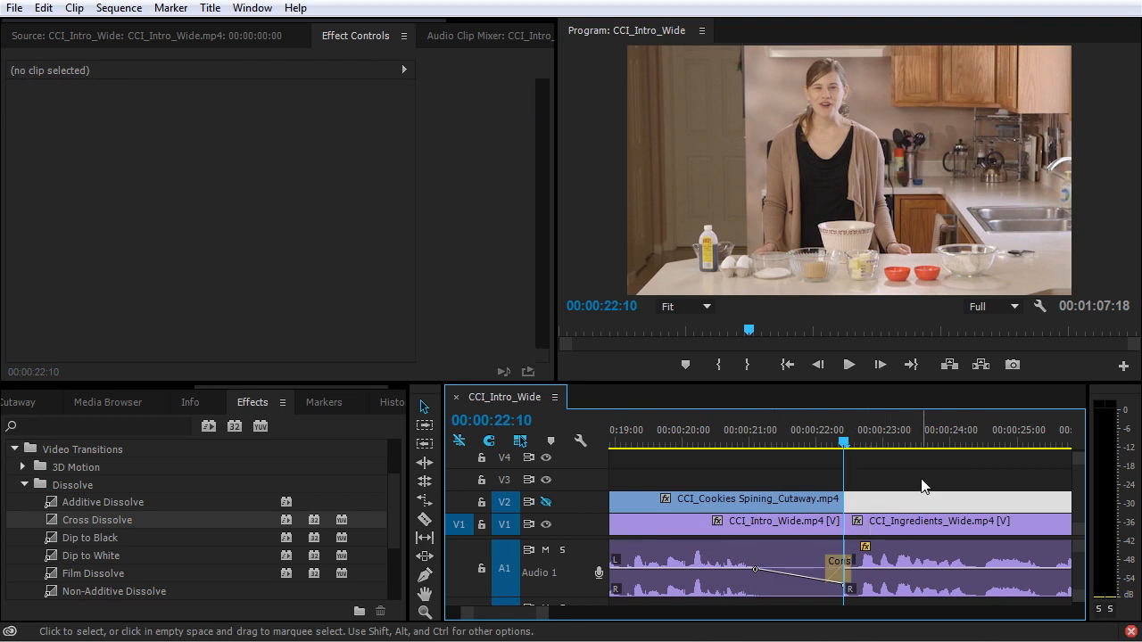
Step: Try to apply the default Cross Dissolve at 00:00:22:10 across the targeted tracks V1 and V2, and undo it
{"action": "key", "text": "ctrl+d"}
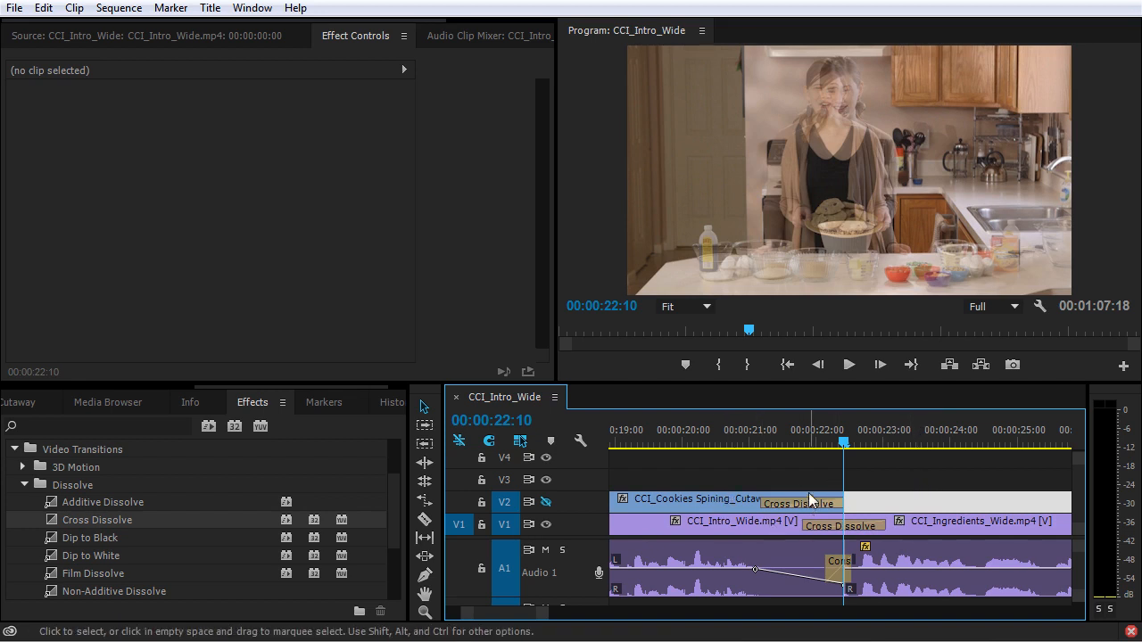
{"action": "left_click", "coordinate": [732, 501]}
{"action": "left_click", "coordinate": [751, 523]}
{"action": "left_click", "coordinate": [927, 527]}
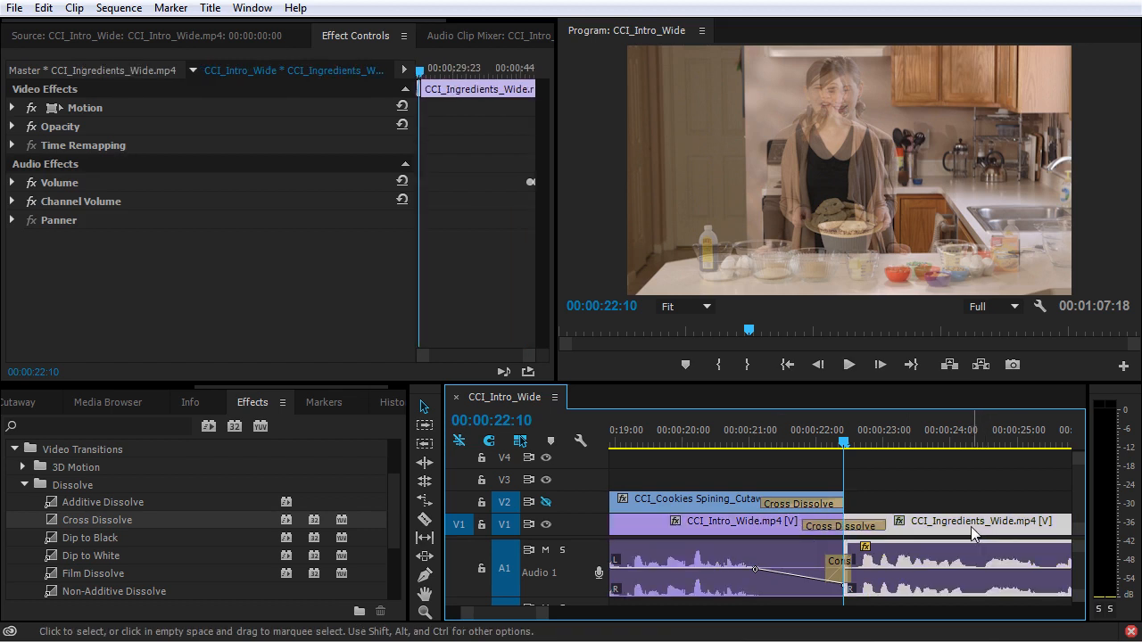
{"action": "key", "text": "ctrl+z"}
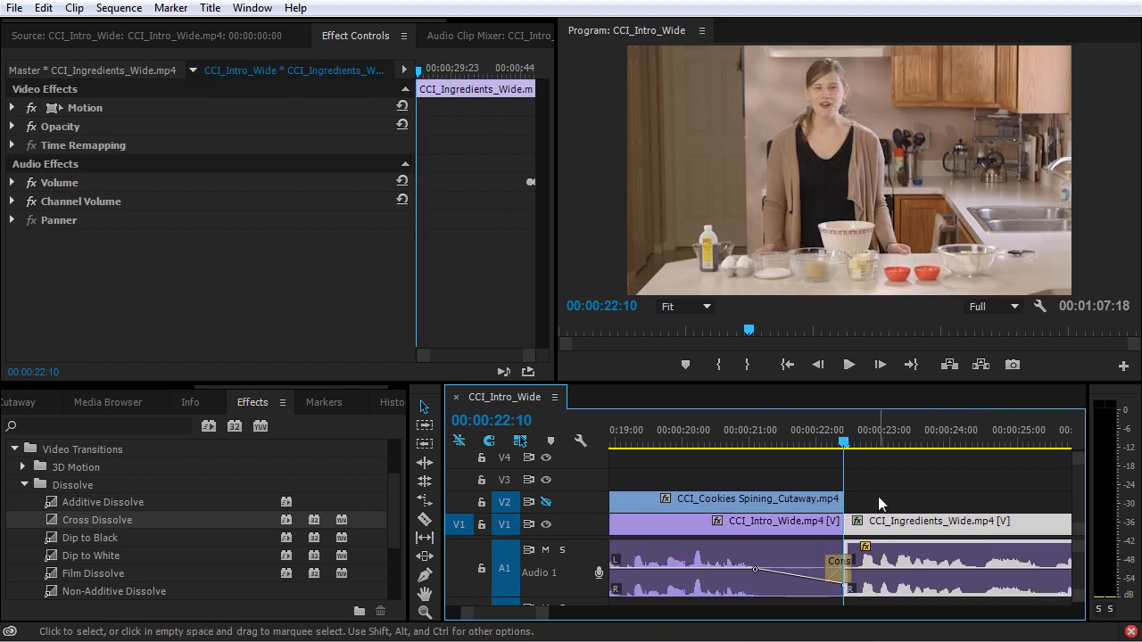
Step: Apply the default Cross Dissolve only to the V1 cut between CCI_Intro_Wide and CCI_Ingredients_Wide
{"action": "left_click", "coordinate": [839, 522]}
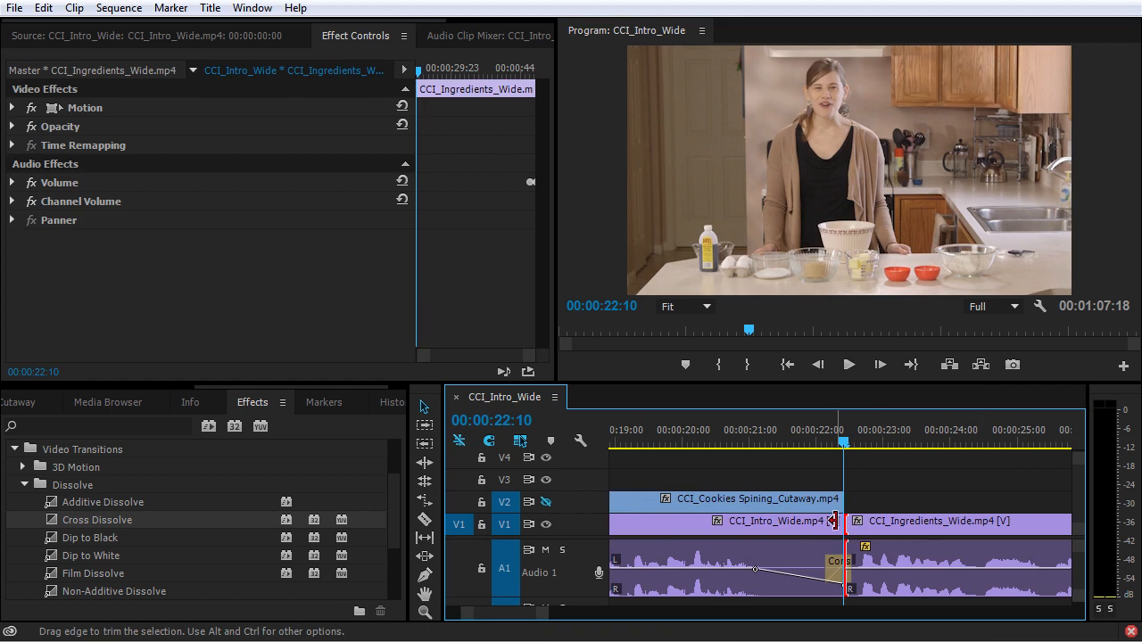
{"action": "key", "text": "ctrl+d"}
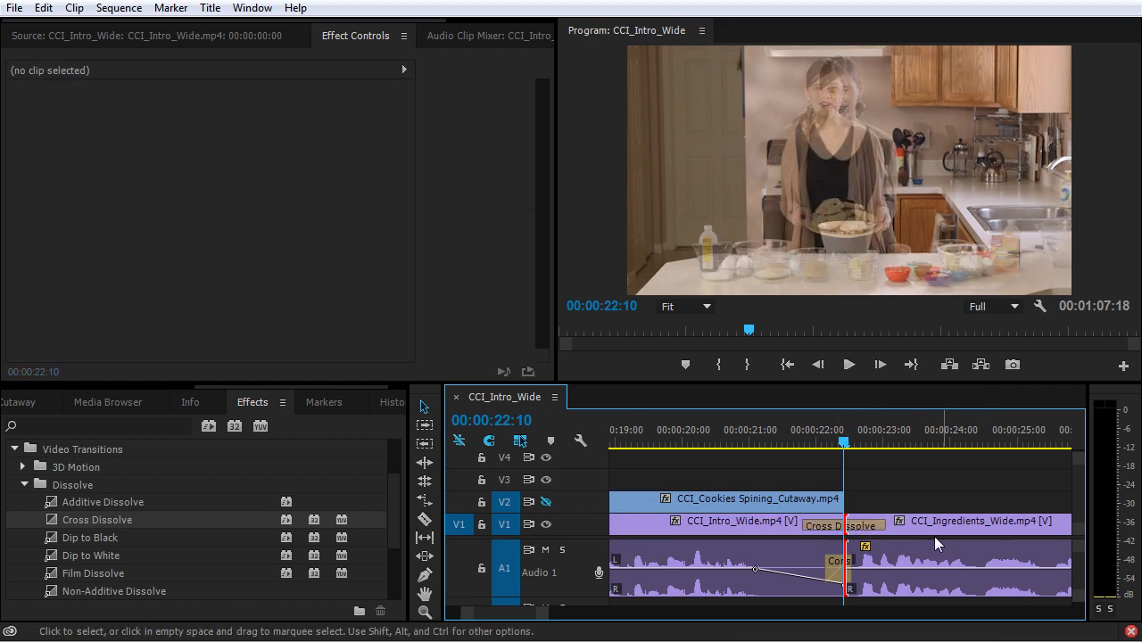
{"action": "key", "text": "minus"}
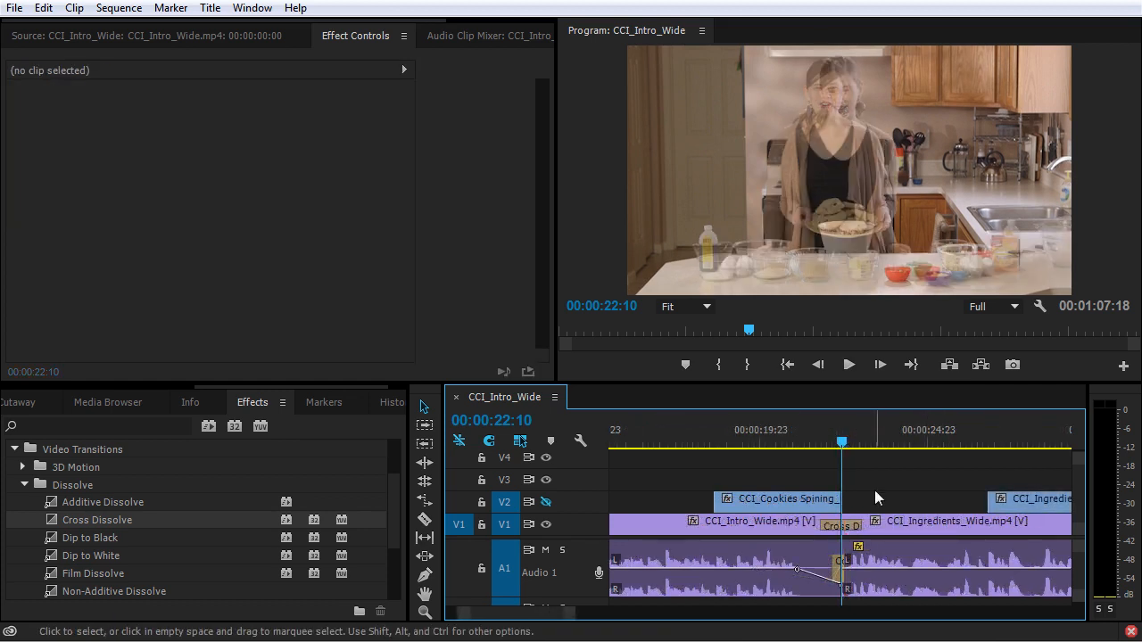
Step: Add a Cross Dissolve to the start of the first CCI_Intro_Wide clip on V1 and play back the fade-in
{"action": "key", "text": "Home"}
{"action": "left_click_drag", "start_coordinate": [51, 522], "coordinate": [622, 527]}
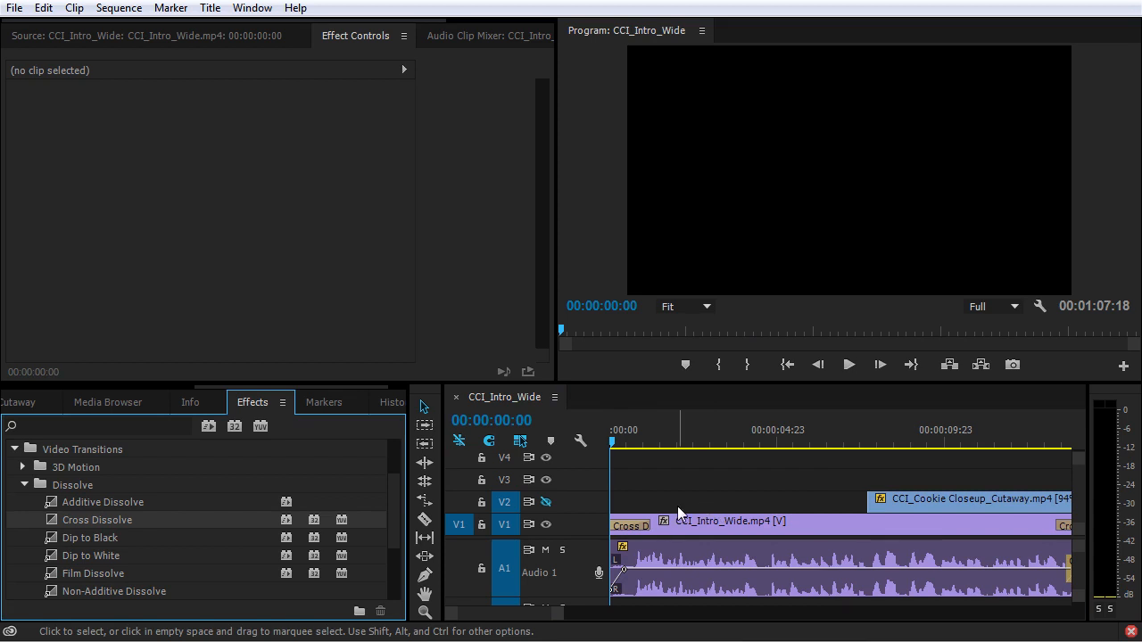
{"action": "key", "text": "space"}
{"action": "key", "text": "space"}
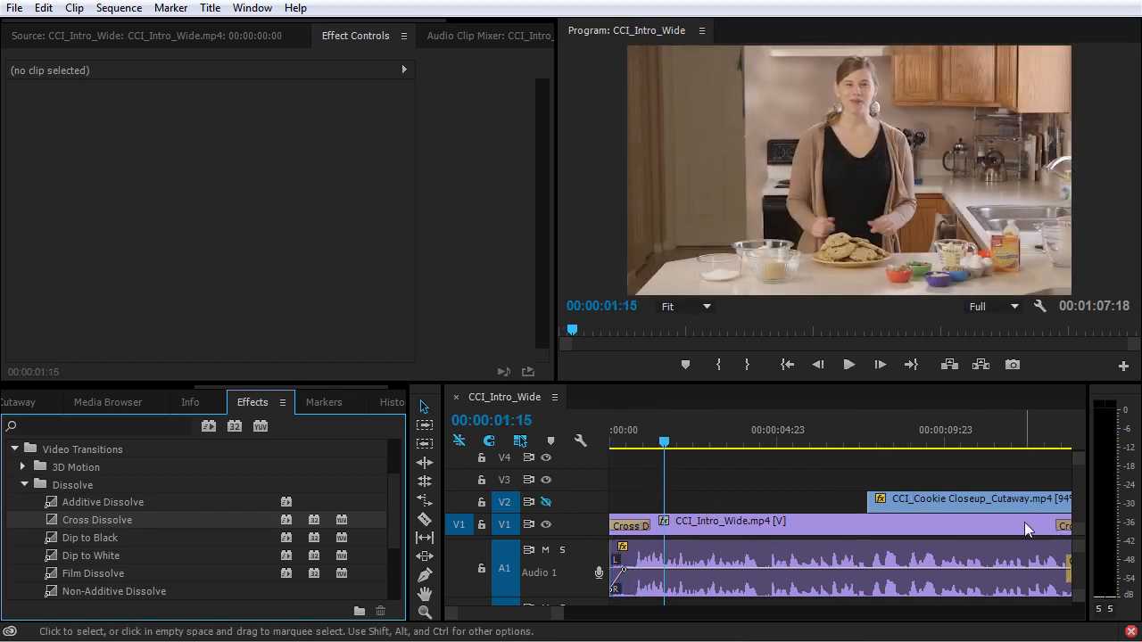
Step: Delete the Cross Dissolve at the cut between the first two CCI_Intro_Wide clips on V1
{"action": "key", "text": "minus"}
{"action": "key", "text": "minus"}
{"action": "left_click", "coordinate": [728, 526]}
{"action": "key", "text": "Delete"}
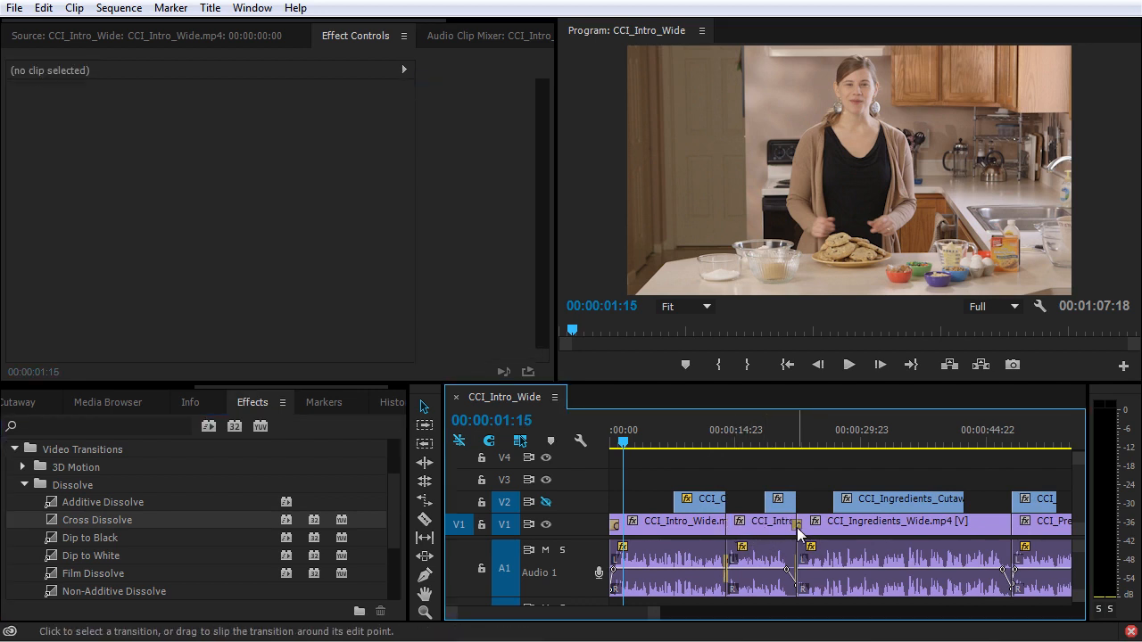
Step: Add a Cross Dissolve to the start of the CCI_Cookie Closeup_Cutaway clip on V2
{"action": "left_click", "coordinate": [672, 436]}
{"action": "key", "text": "equal"}
{"action": "key", "text": "equal"}
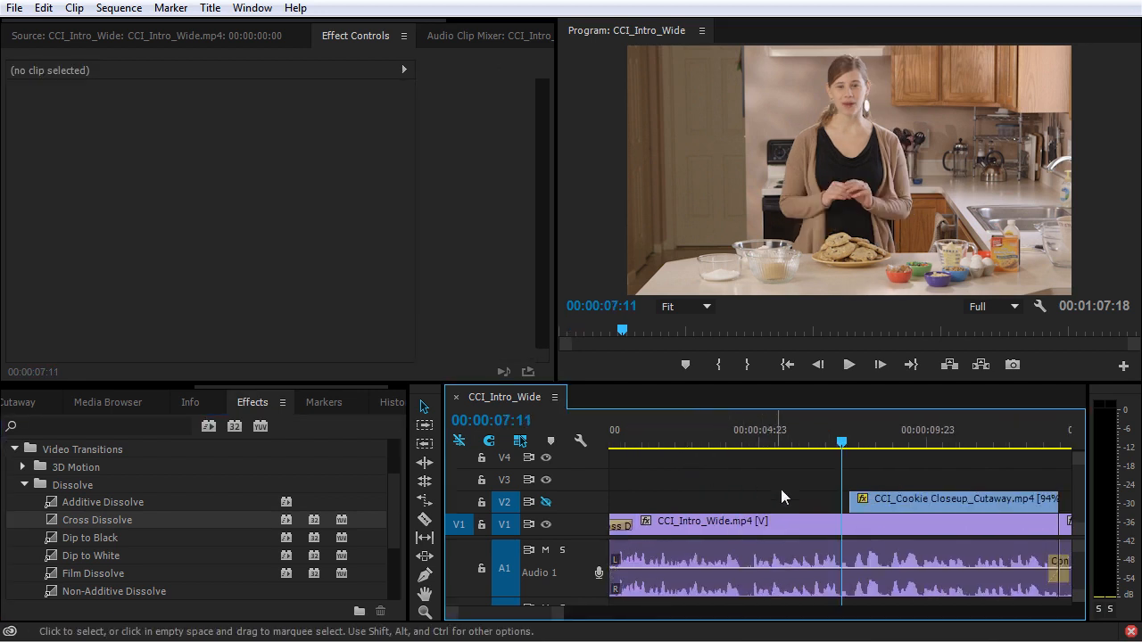
{"action": "left_click", "coordinate": [851, 502]}
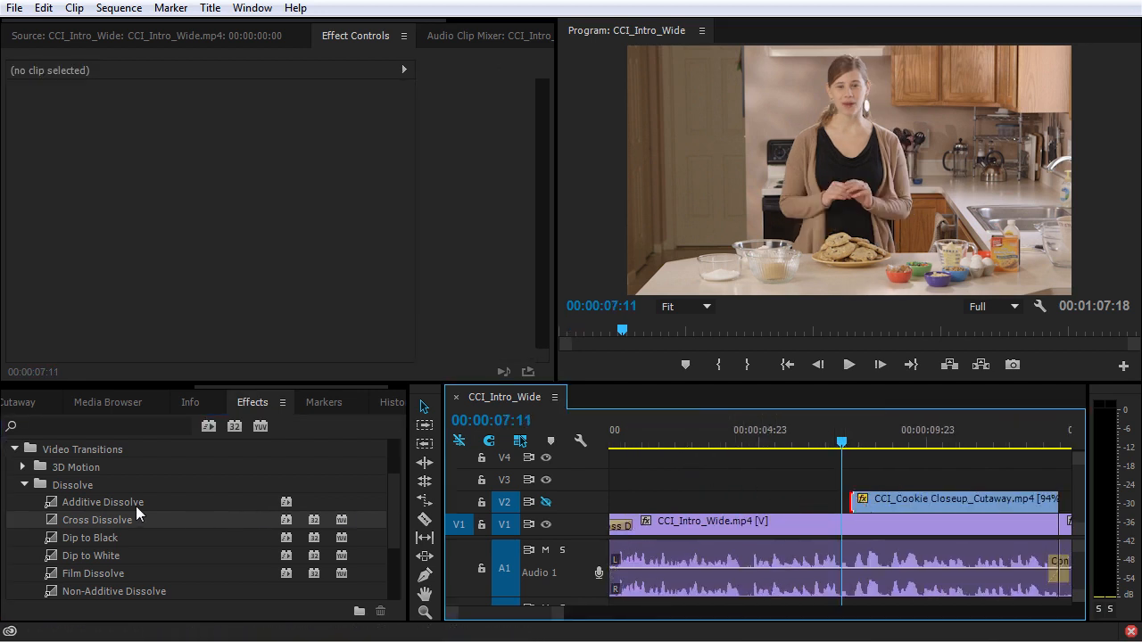
{"action": "left_click_drag", "start_coordinate": [139, 513], "coordinate": [865, 503]}
Step: Make track V2 visible and play back the dissolve into the CCI_Cookie Closeup_Cutaway clip from just before its start
{"action": "key", "text": "space"}
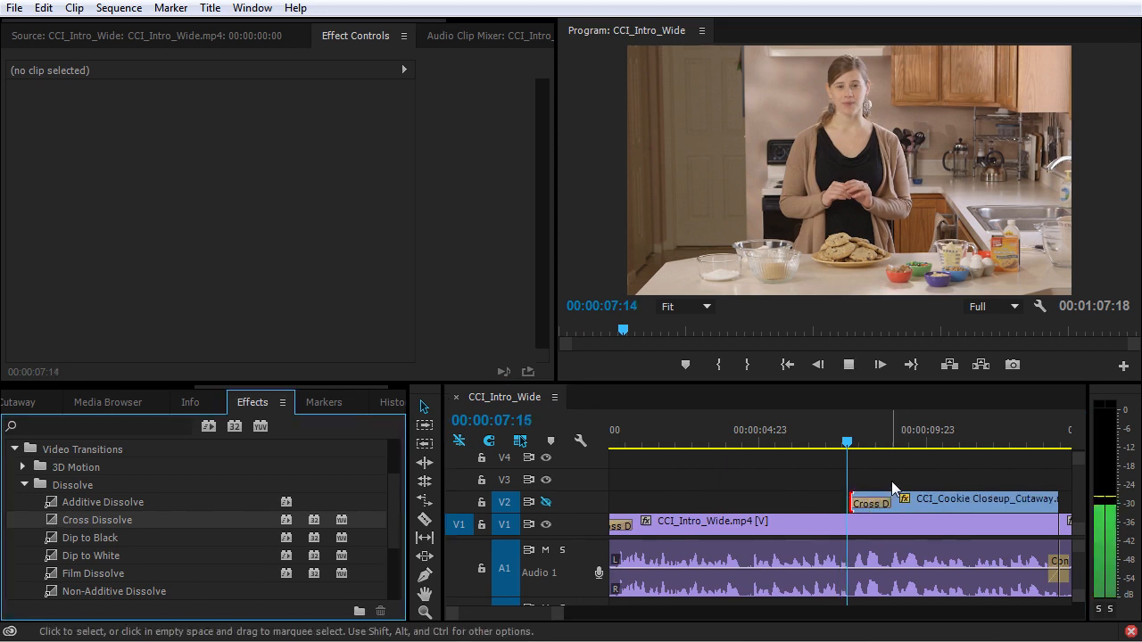
{"action": "key", "text": "space"}
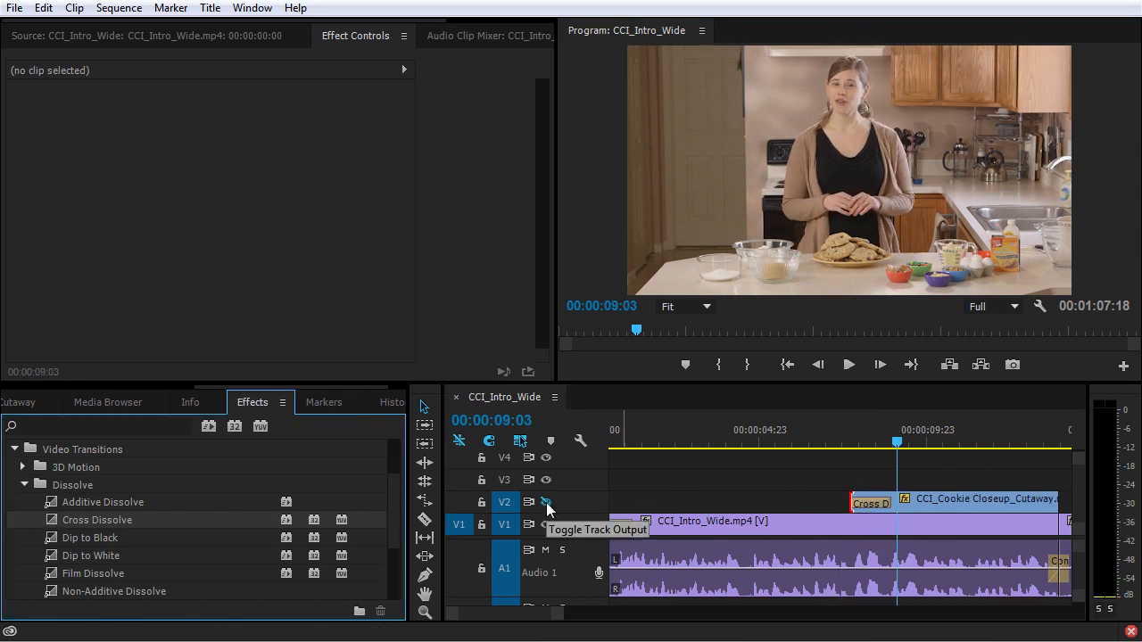
{"action": "left_click", "coordinate": [546, 502]}
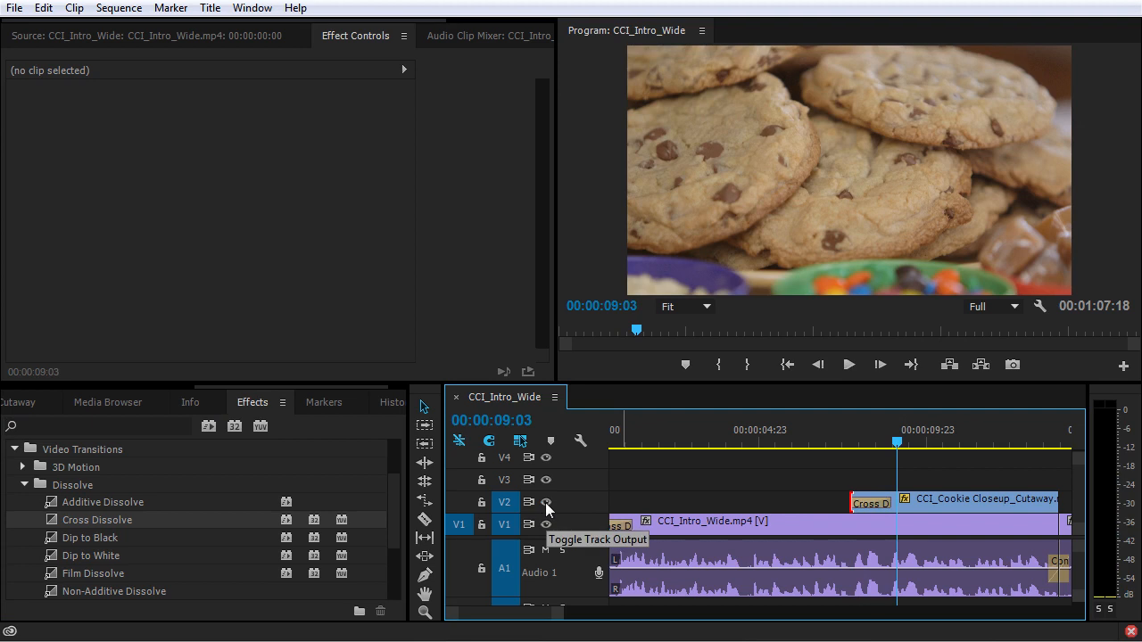
{"action": "left_click", "coordinate": [842, 448]}
{"action": "key", "text": "space"}
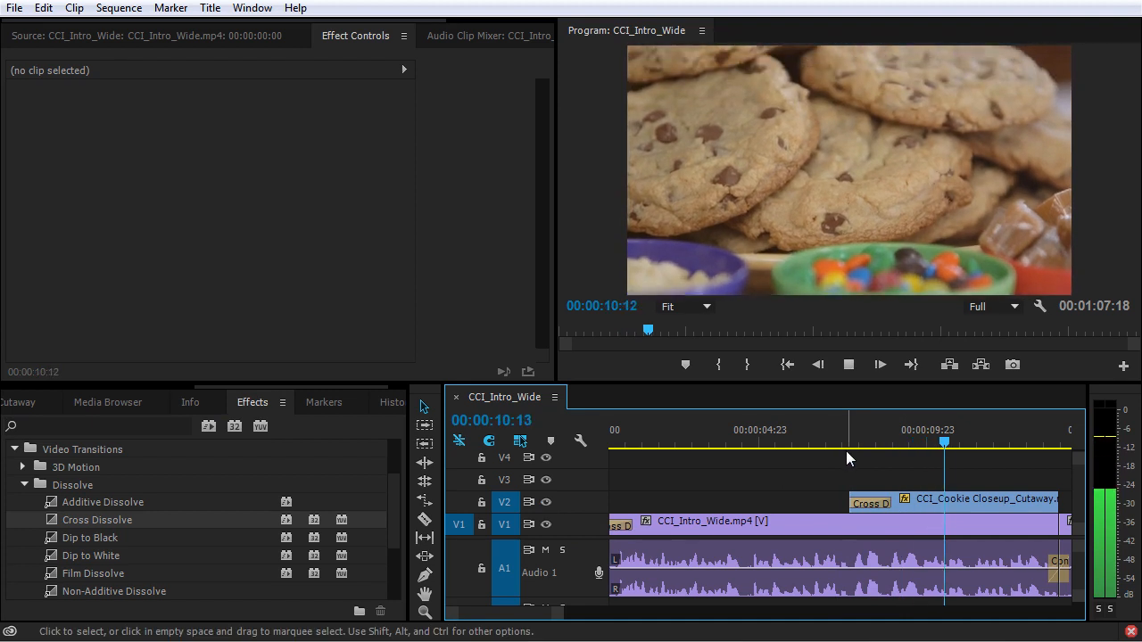
{"action": "key", "text": "space"}
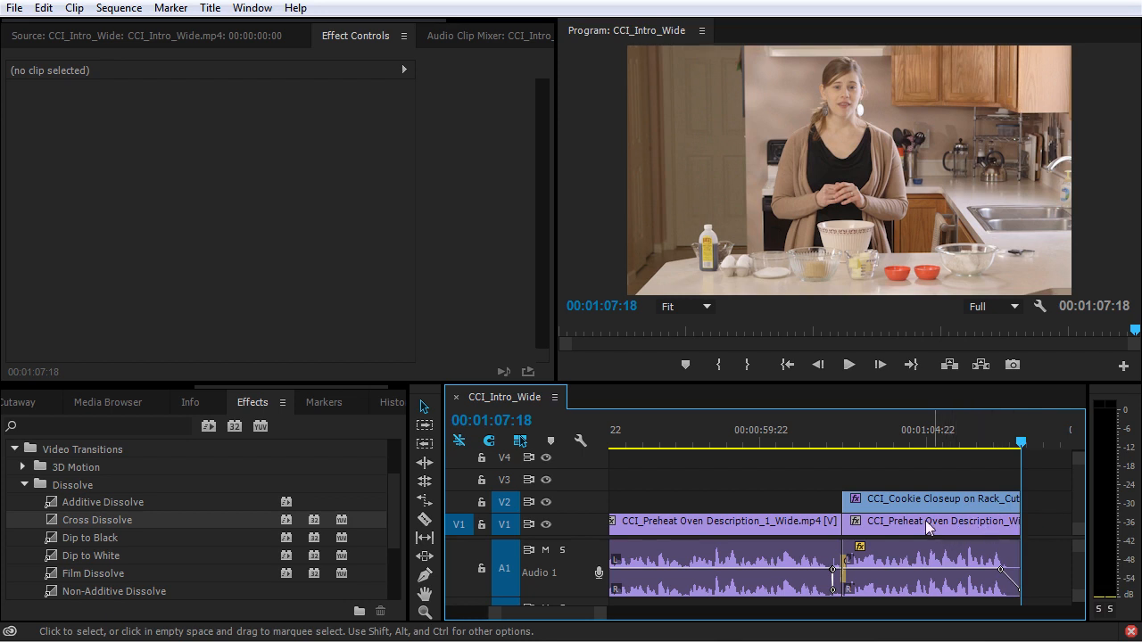
Step: Create a new Black Video item in the project with the default video settings
{"action": "left_click", "coordinate": [97, 386]}
{"action": "left_click", "coordinate": [64, 402]}
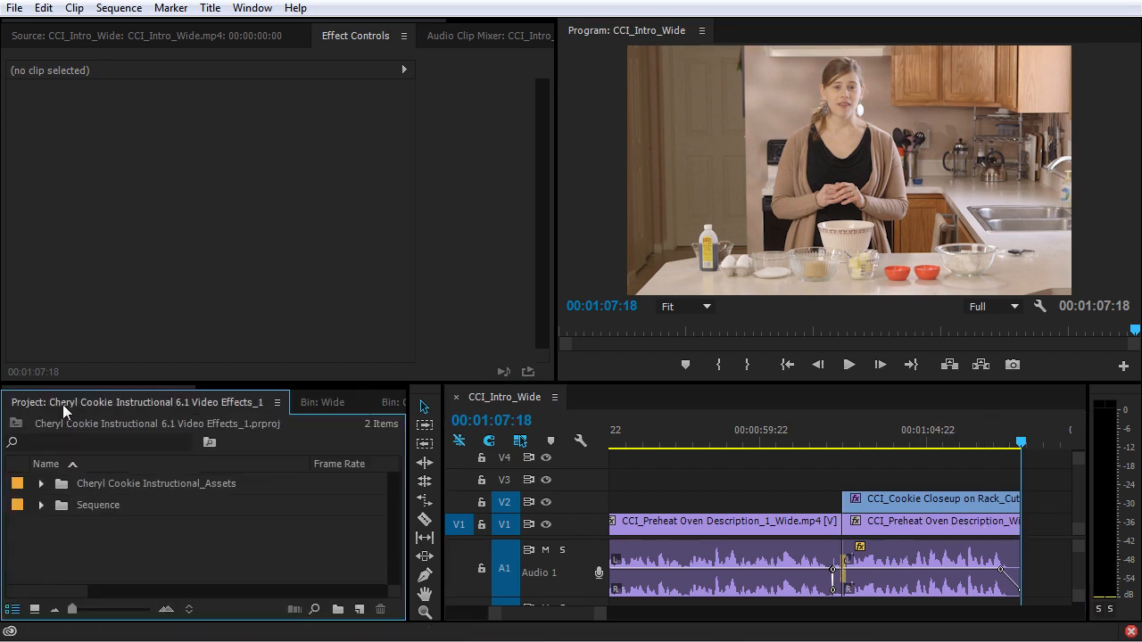
{"action": "right_click", "coordinate": [79, 547]}
{"action": "key", "text": "Escape"}
{"action": "left_click", "coordinate": [359, 609]}
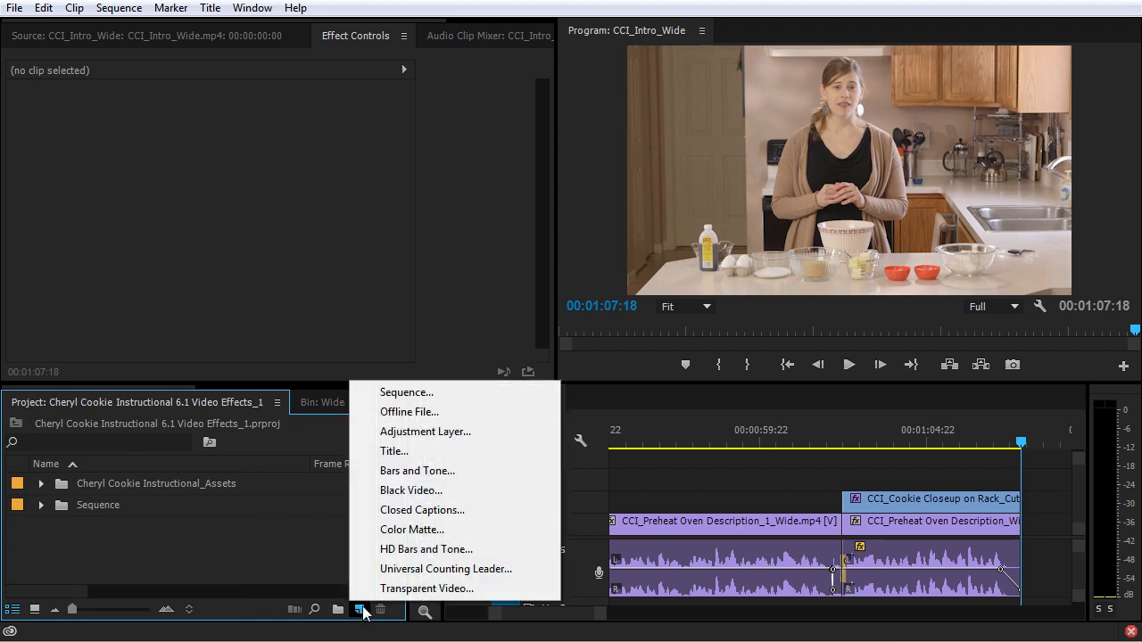
{"action": "left_click", "coordinate": [411, 490]}
{"action": "left_click", "coordinate": [588, 382]}
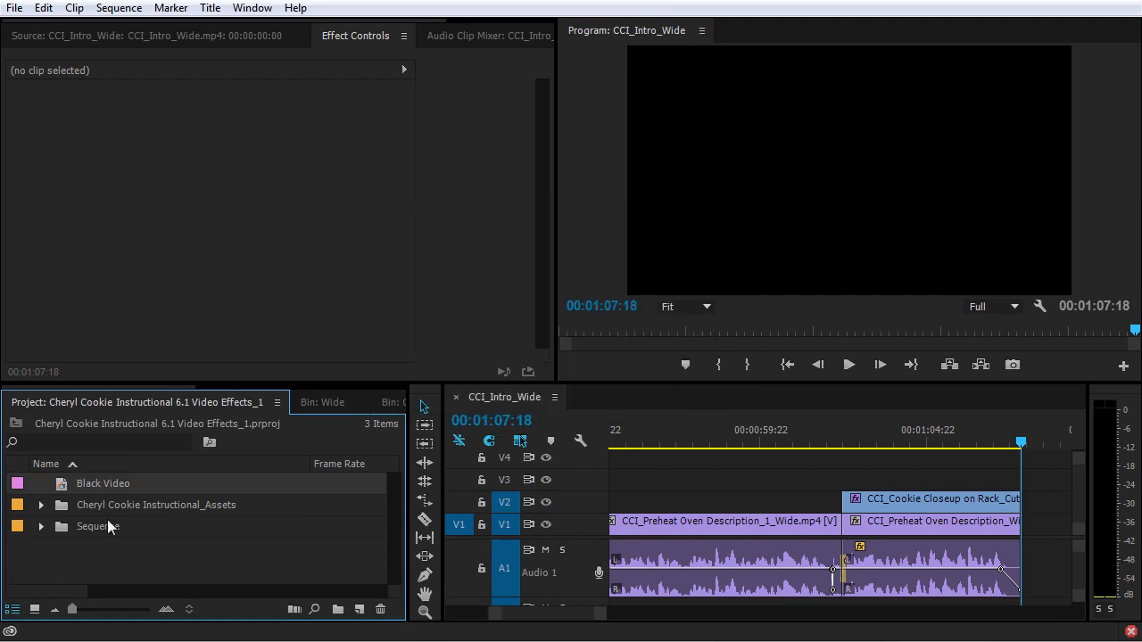
Step: Place the Black Video on V3 overlapping the end of the last clips, with a slightly shortened Cross Dissolve at its start
{"action": "left_click_drag", "start_coordinate": [65, 485], "coordinate": [987, 493]}
{"action": "left_click_drag", "start_coordinate": [993, 493], "coordinate": [994, 487]}
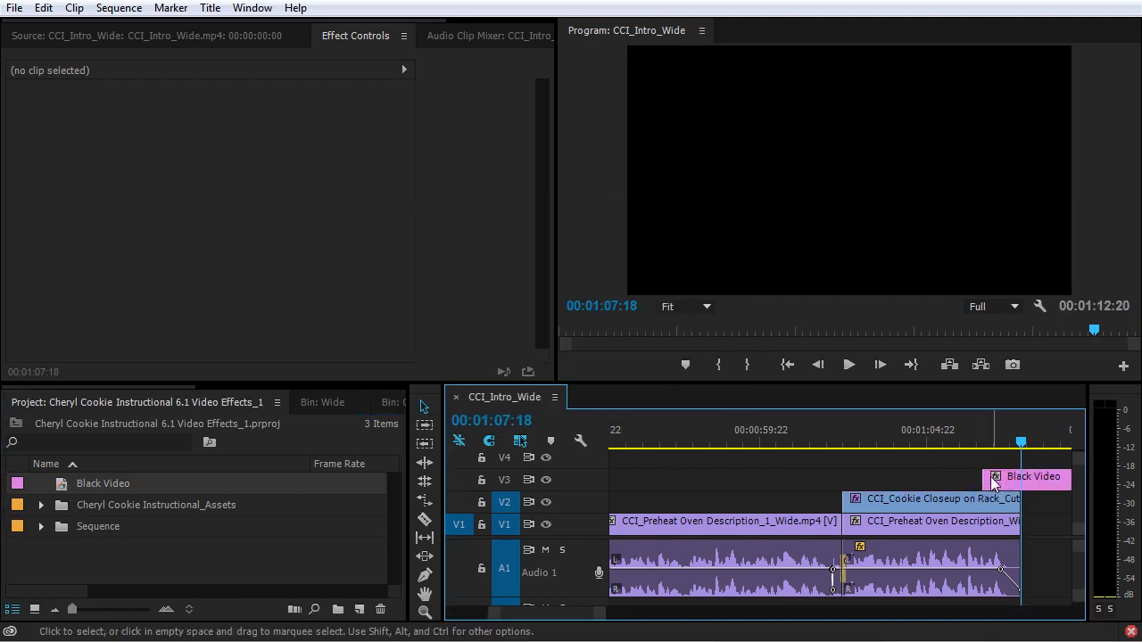
{"action": "key", "text": "ctrl+d"}
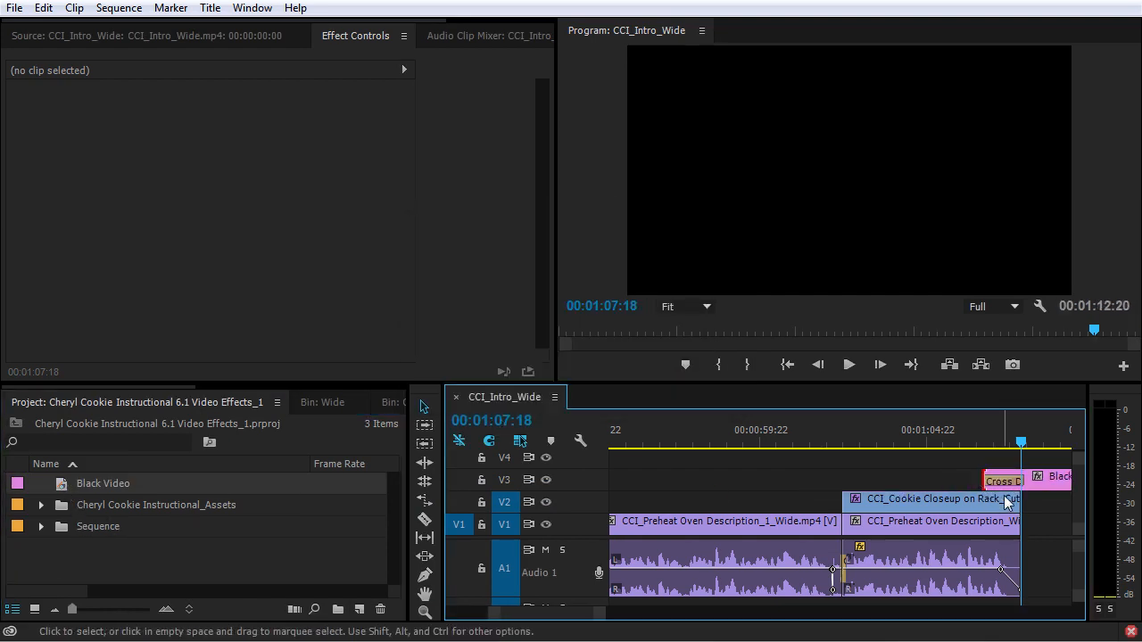
{"action": "left_click_drag", "start_coordinate": [1023, 483], "coordinate": [1017, 482]}
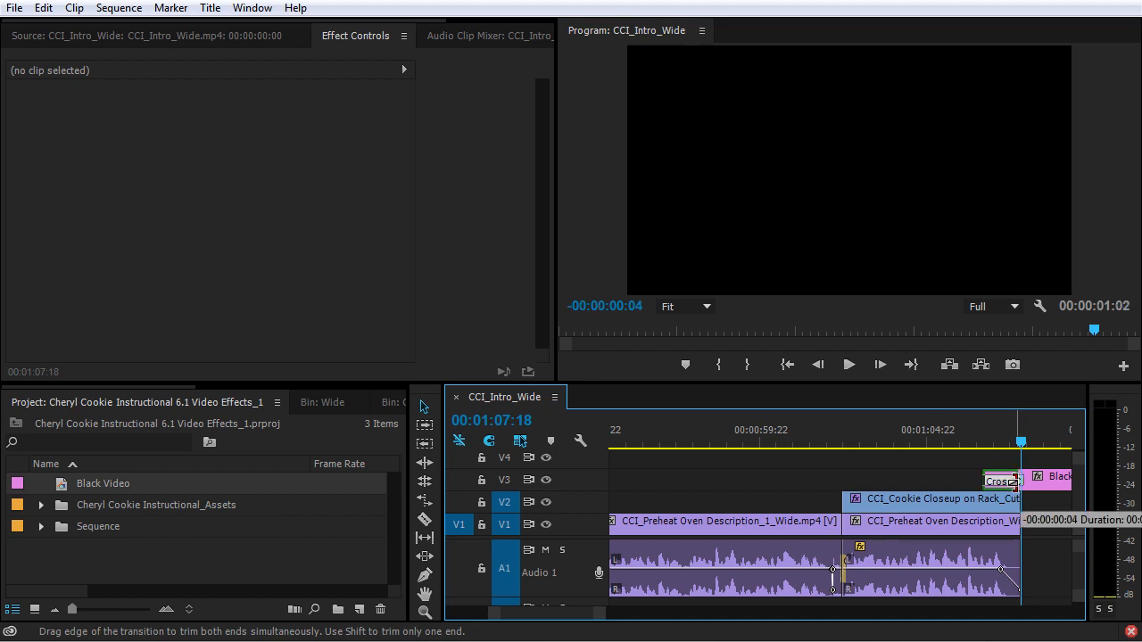
Step: Split the Black Video clip at 00:01:08:02, delete the remainder, and play back the fade to black from 00:01:06:01
{"action": "left_click_drag", "start_coordinate": [1021, 441], "coordinate": [1032, 442]}
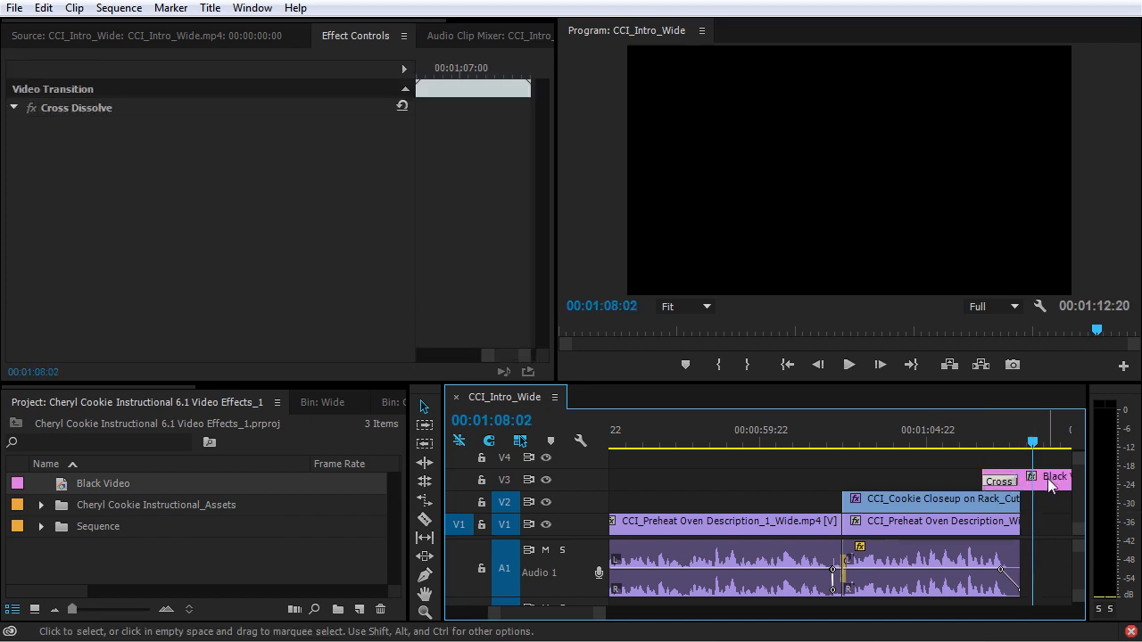
{"action": "left_click", "coordinate": [1047, 478]}
{"action": "key", "text": "ctrl+k"}
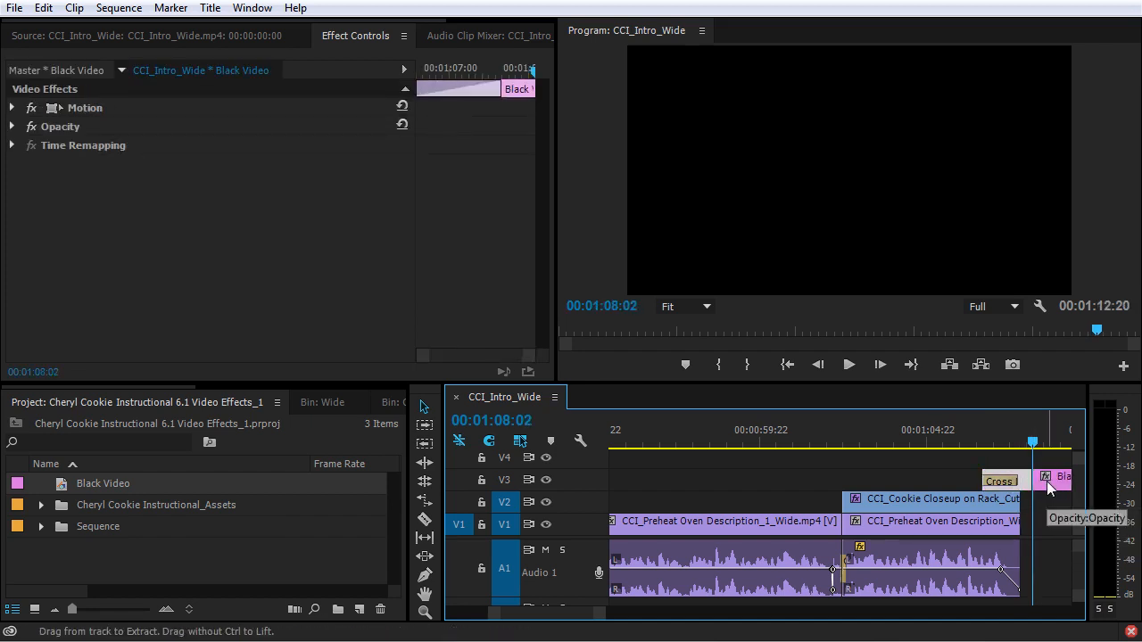
{"action": "key", "text": "Delete"}
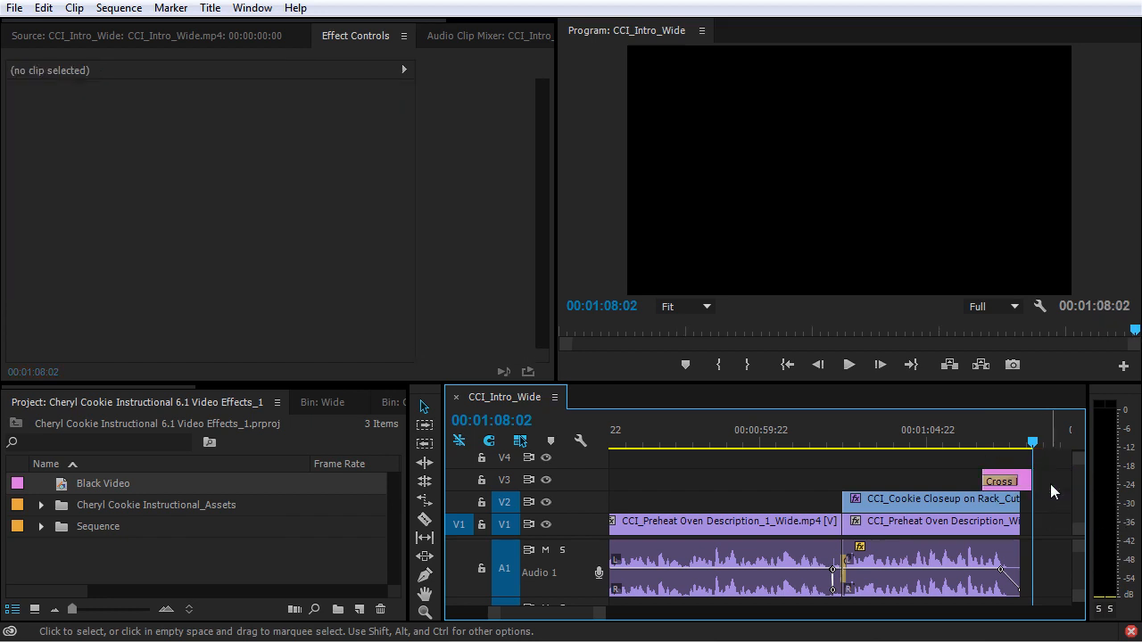
{"action": "left_click", "coordinate": [965, 441]}
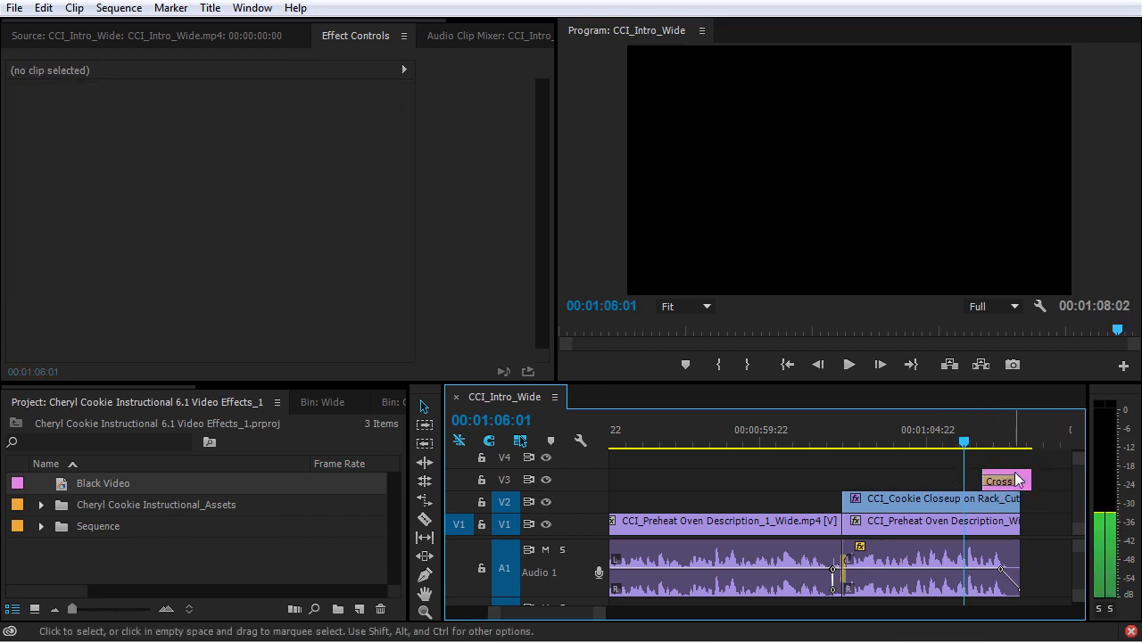
{"action": "key", "text": "space"}
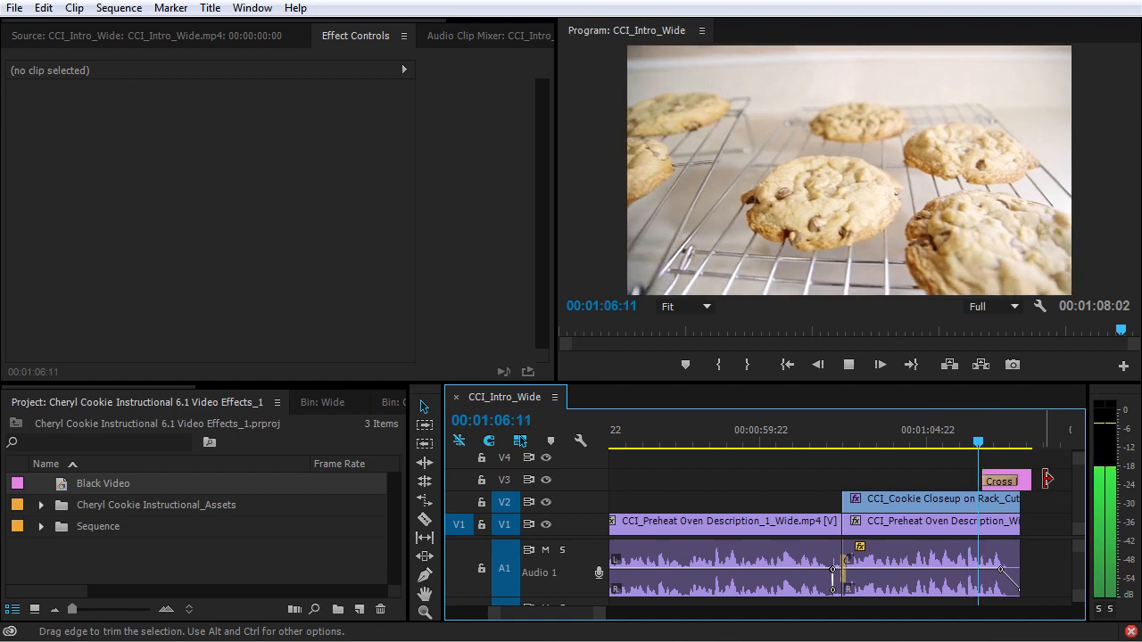